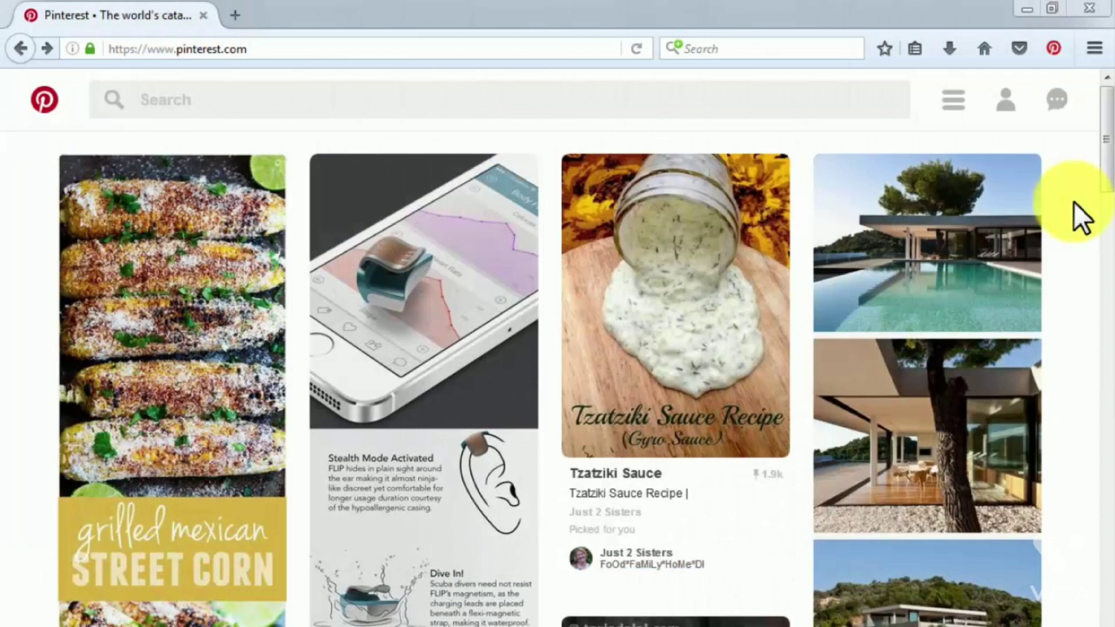
# - Browse through the suggested pins in the home feed
pyautogui.moveTo(1106, 166); pyautogui.dragTo(1092, 286)
pyautogui.scroll(-15, 1092, 290)
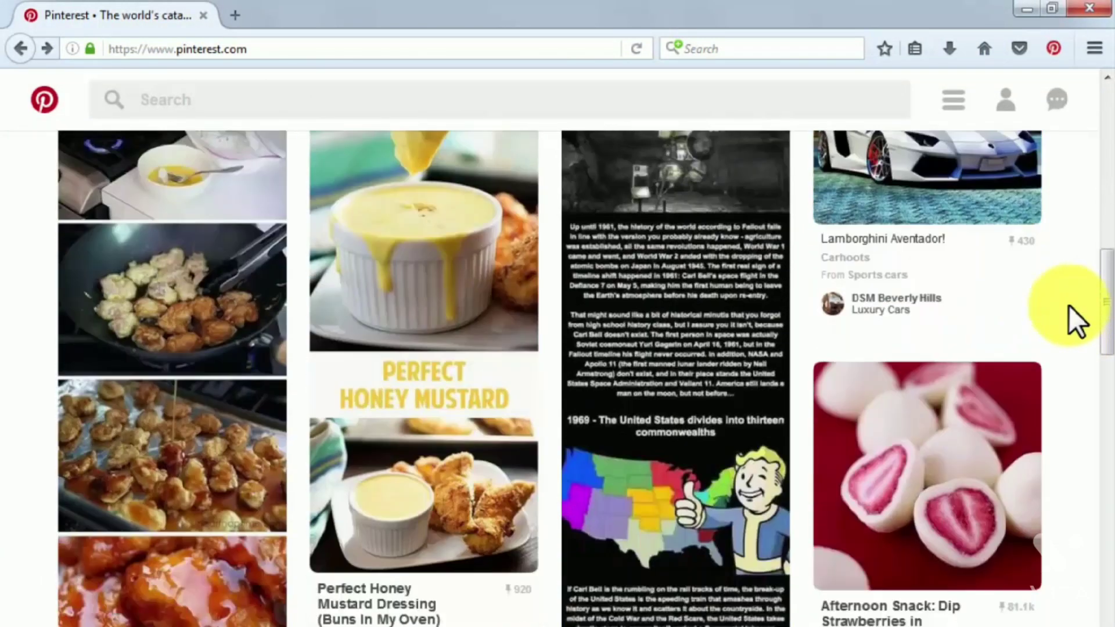
pyautogui.scroll(-9, 1076, 323)
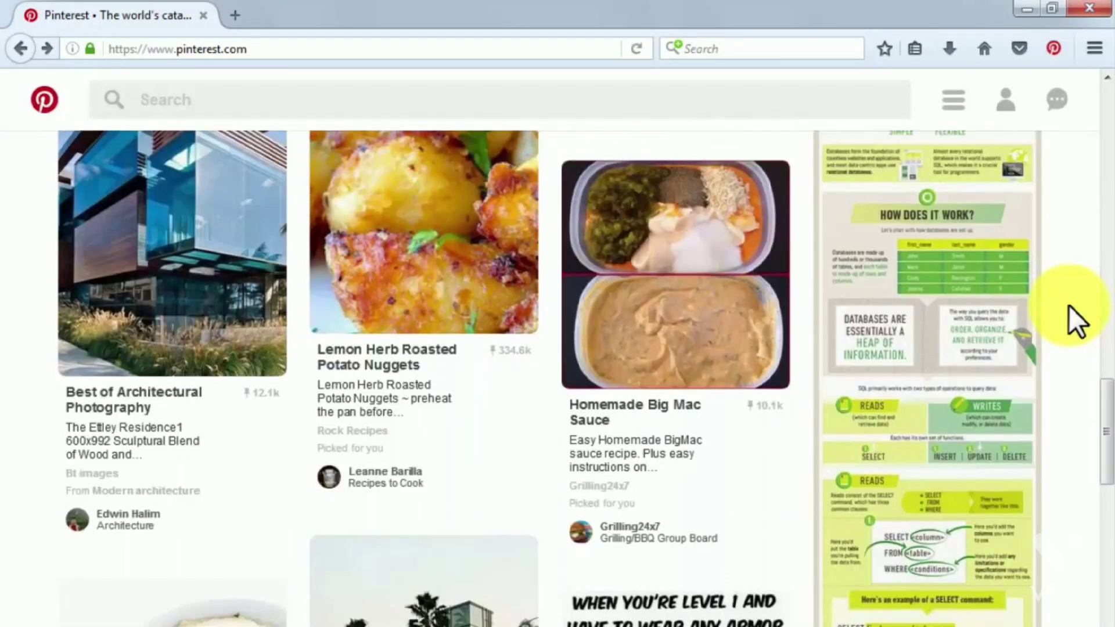
pyautogui.scroll(-11, 1076, 322)
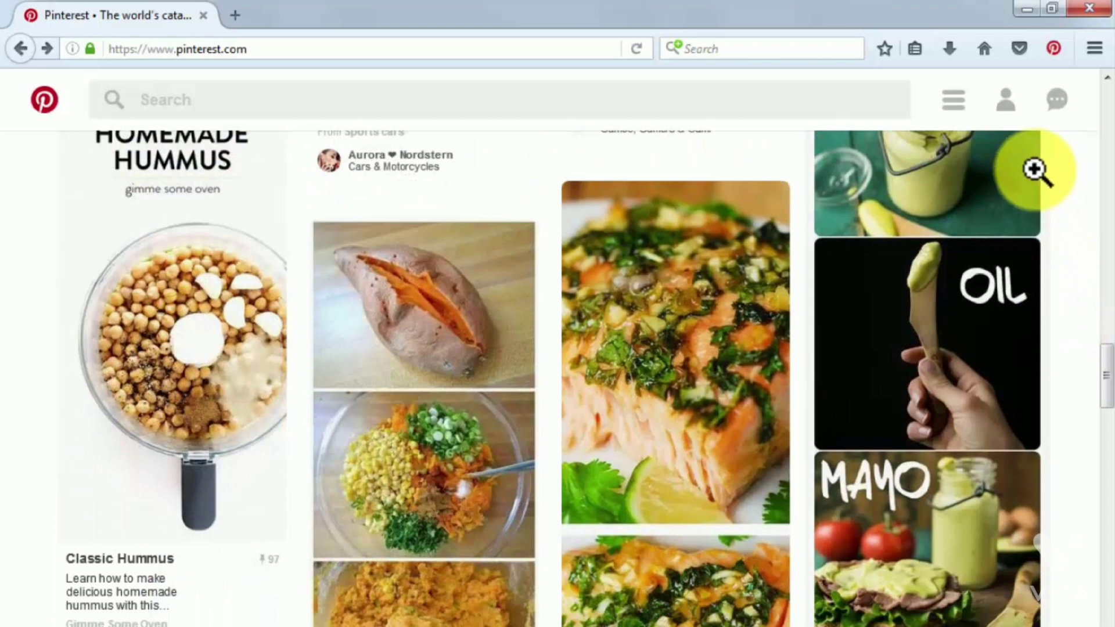
# - From the profile page, start a new board named Foods, described as "A board dedicated to everything food, most of all healthy foods!"
pyautogui.click(1015, 115)
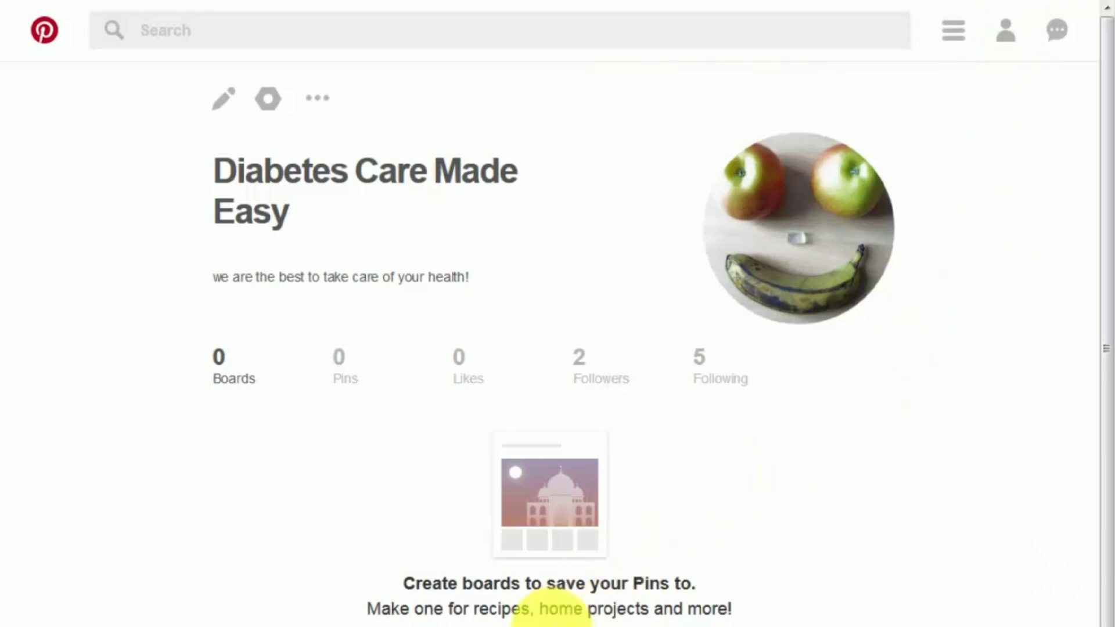
pyautogui.click(540, 605)
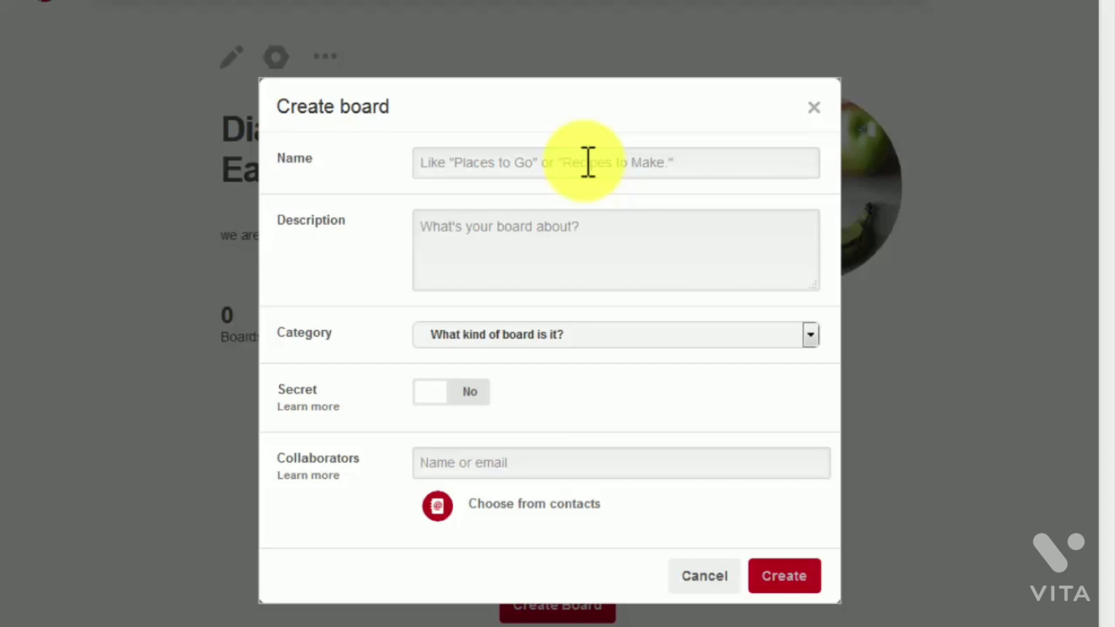
pyautogui.click(588, 162)
pyautogui.write('Foods')
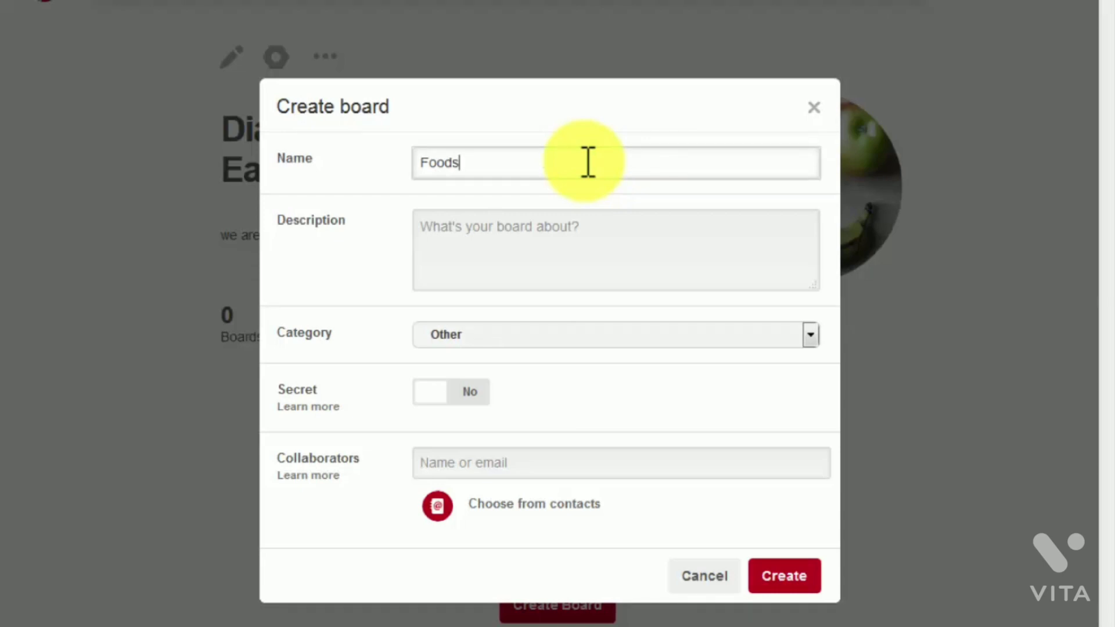
pyautogui.click(581, 230)
pyautogui.write('A board dedicated to everything food, most of all healthy foods!')
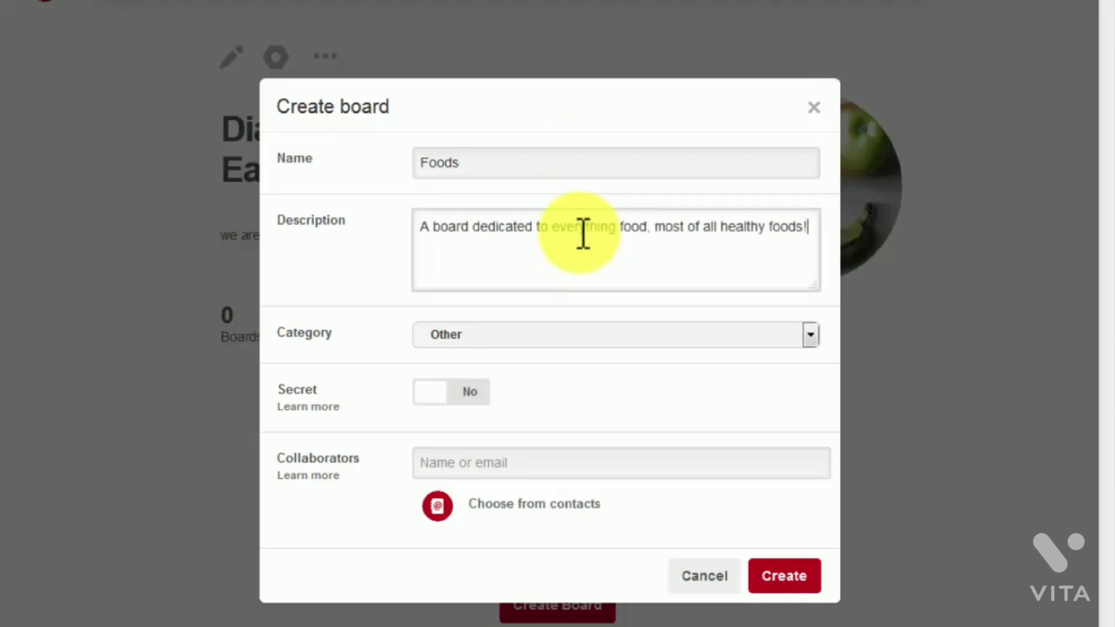
# - Set the board's category to Health and fitness, leave it non-secret and without collaborators, and create it
pyautogui.click(583, 336)
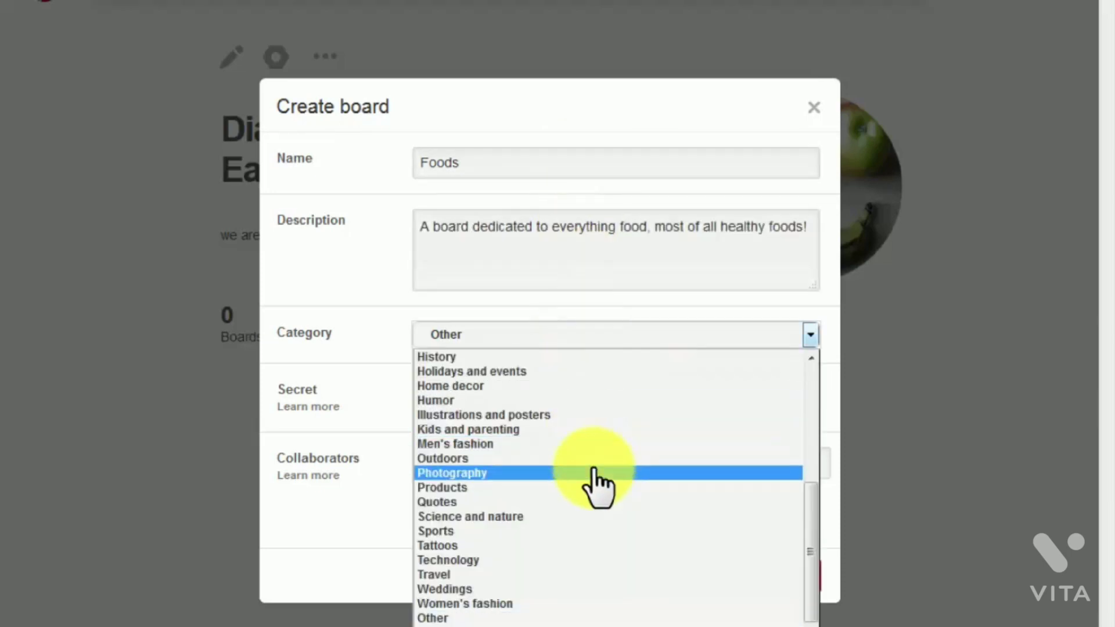
pyautogui.scroll(2, 596, 476)
pyautogui.click(587, 424)
pyautogui.click(472, 393)
pyautogui.click(431, 395)
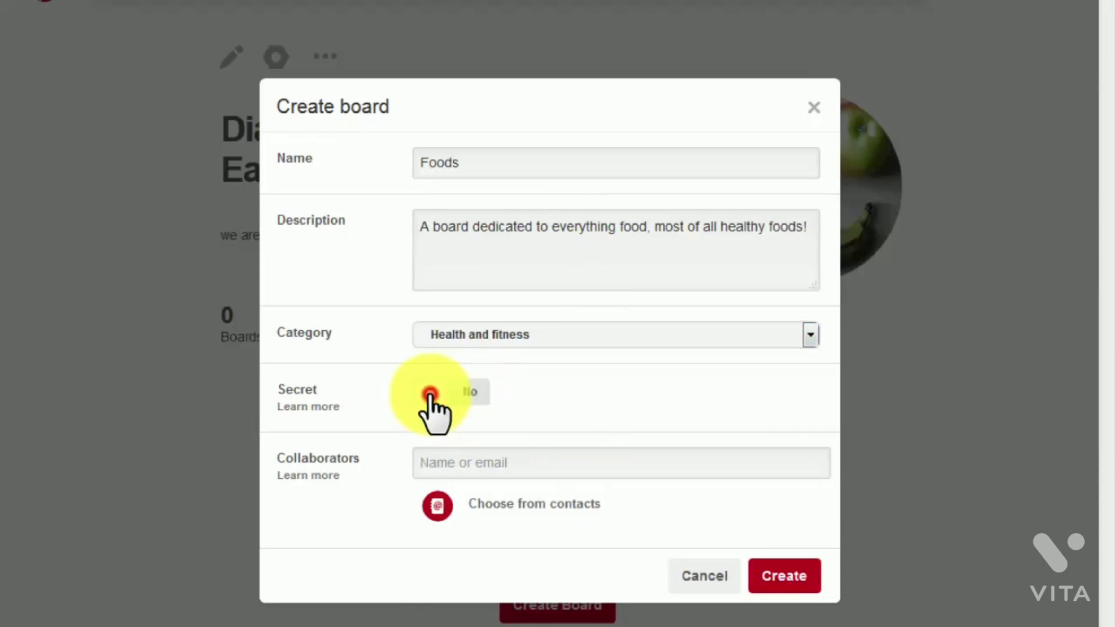
pyautogui.click(465, 462)
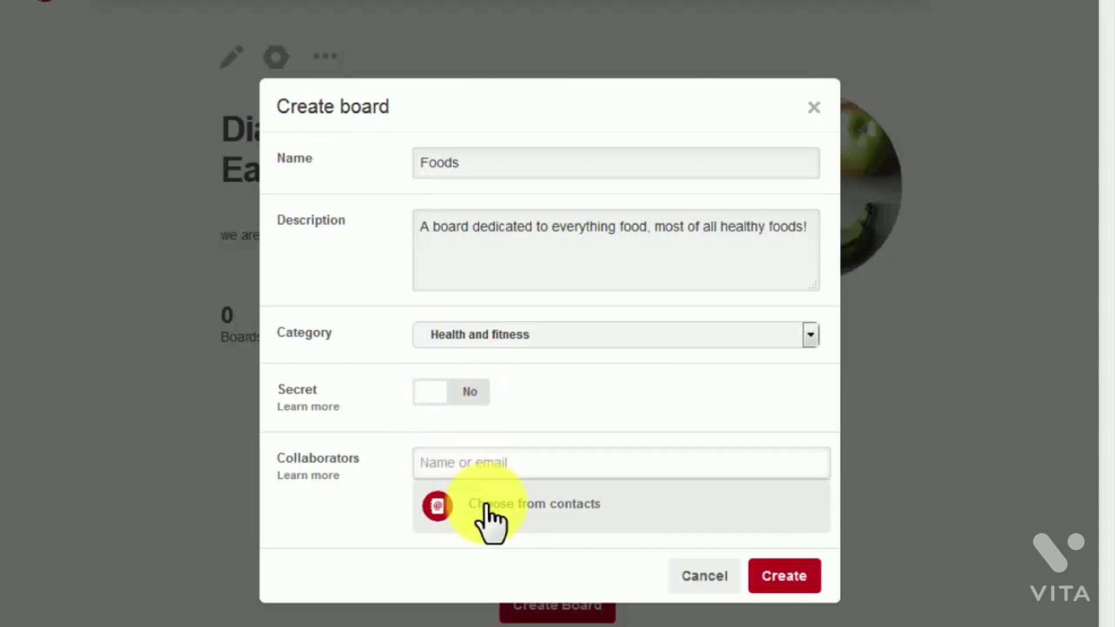
pyautogui.click(773, 590)
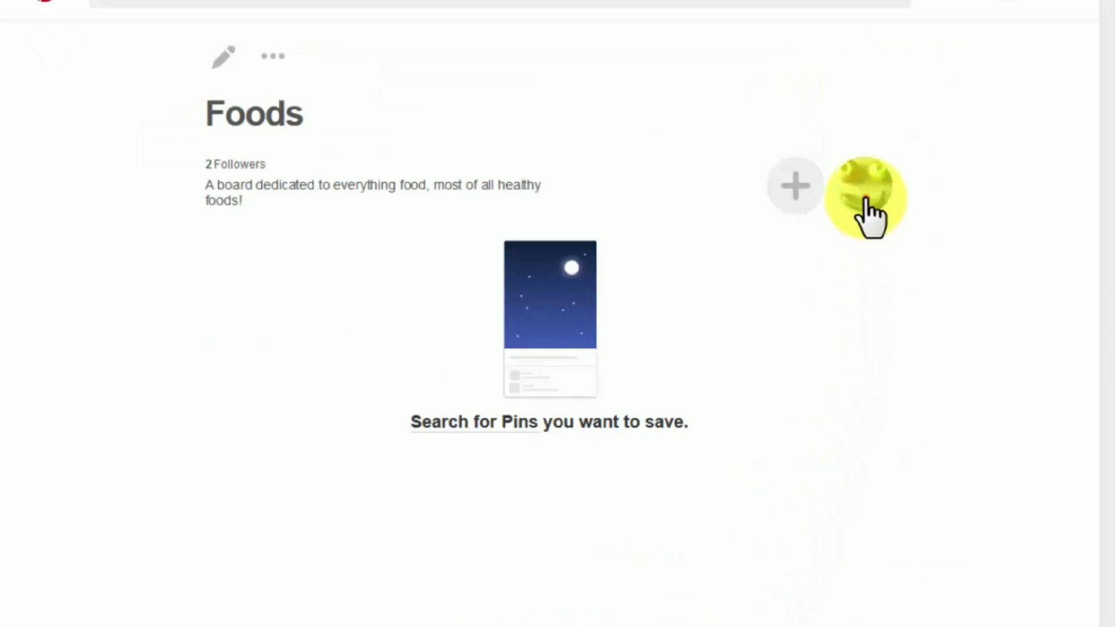
# - Return to the profile and create a second, non-secret board named Health
pyautogui.click(864, 200)
pyautogui.click(191, 539)
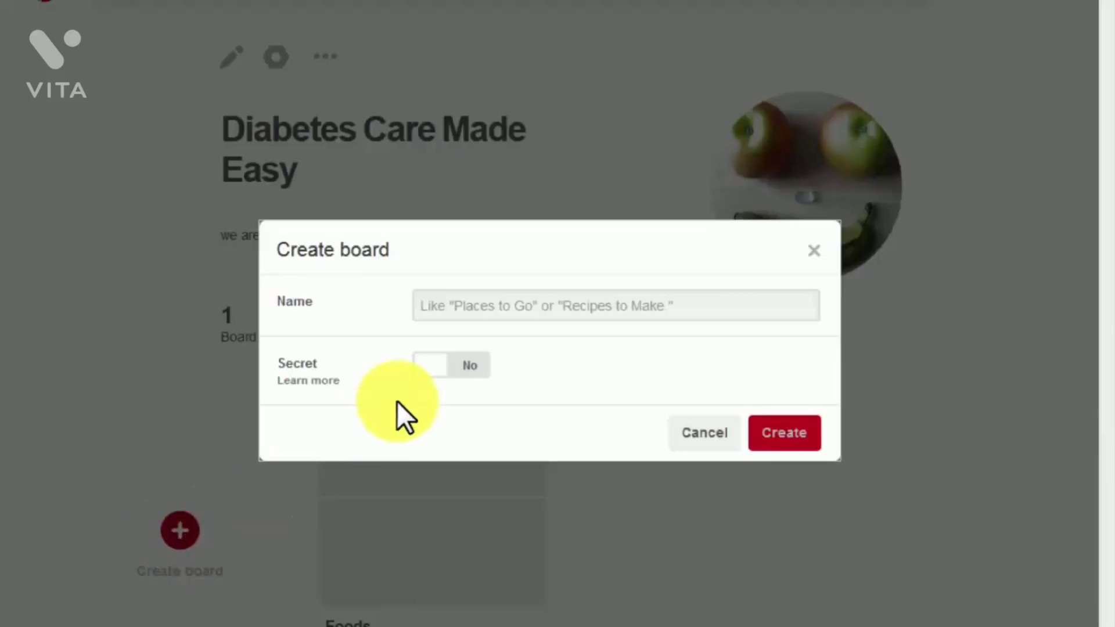
pyautogui.click(478, 298)
pyautogui.write('Health')
pyautogui.click(785, 433)
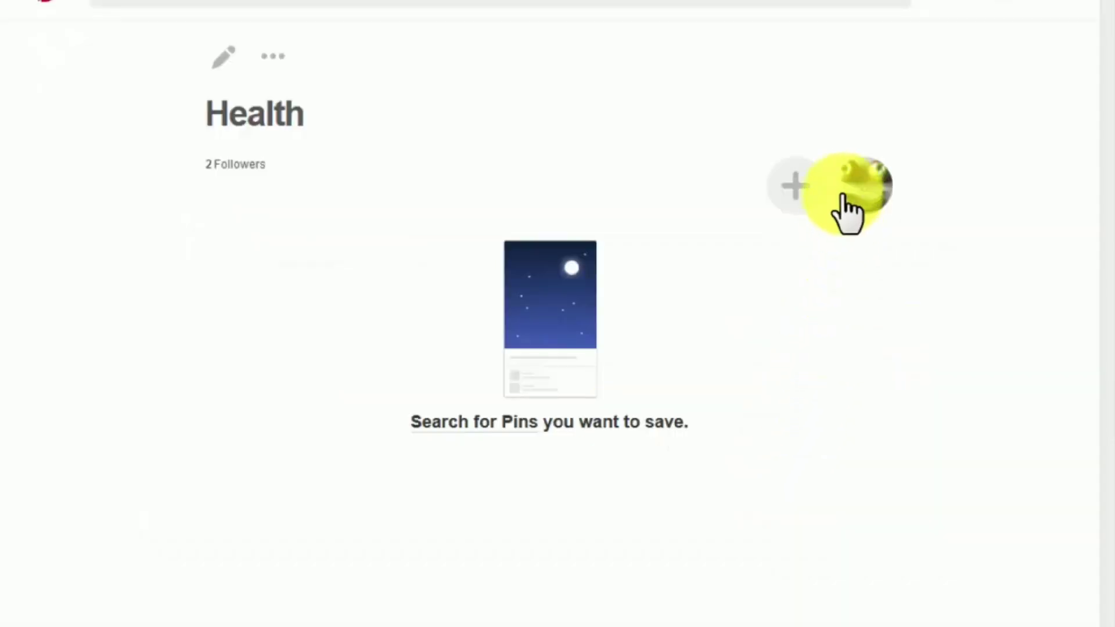
pyautogui.click(843, 194)
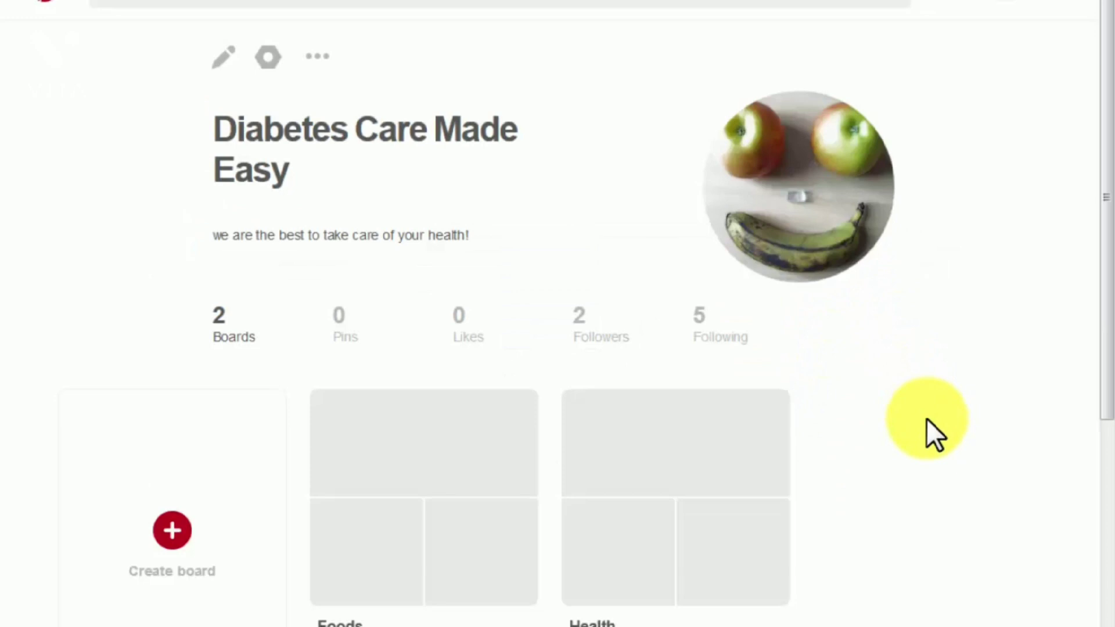
pyautogui.scroll(-2, 926, 419)
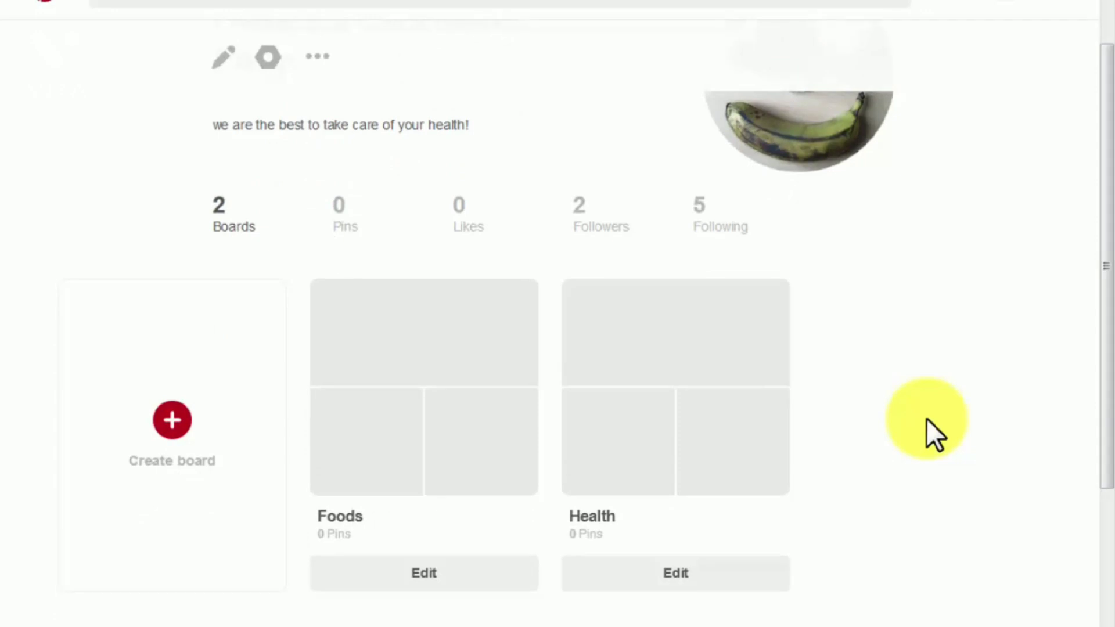
pyautogui.scroll(-1, 926, 419)
pyautogui.click(1066, 610)
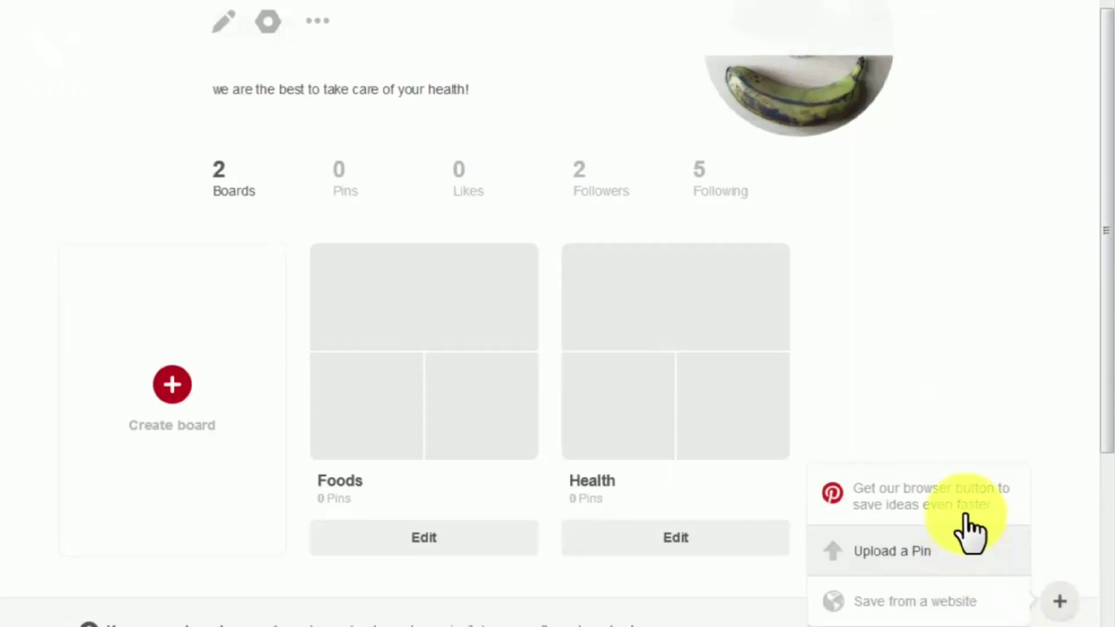
pyautogui.click(961, 603)
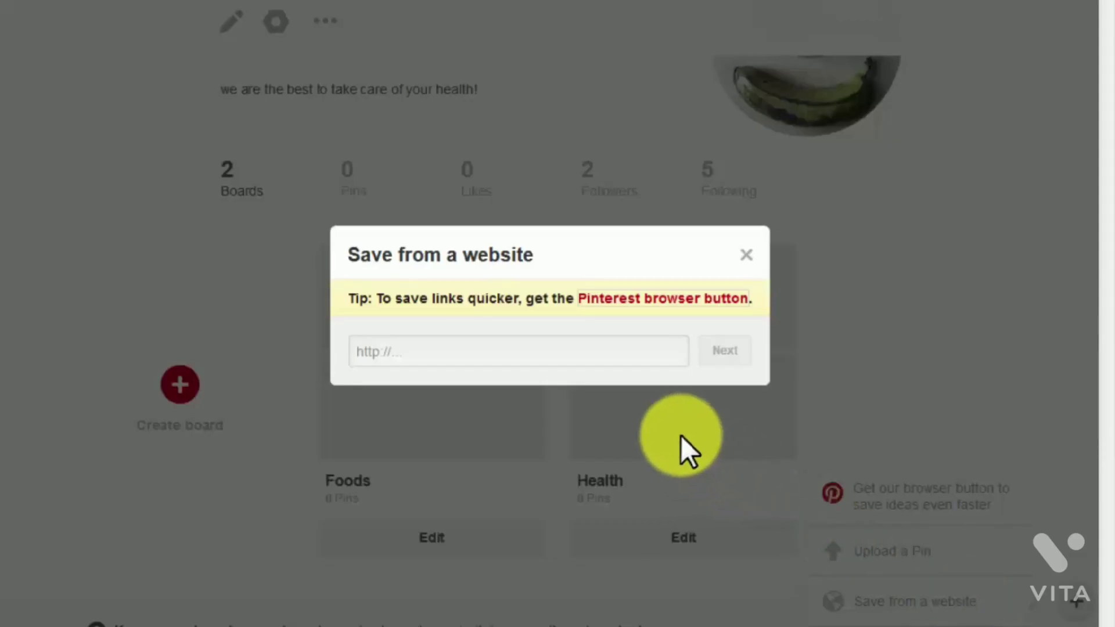
pyautogui.click(607, 359)
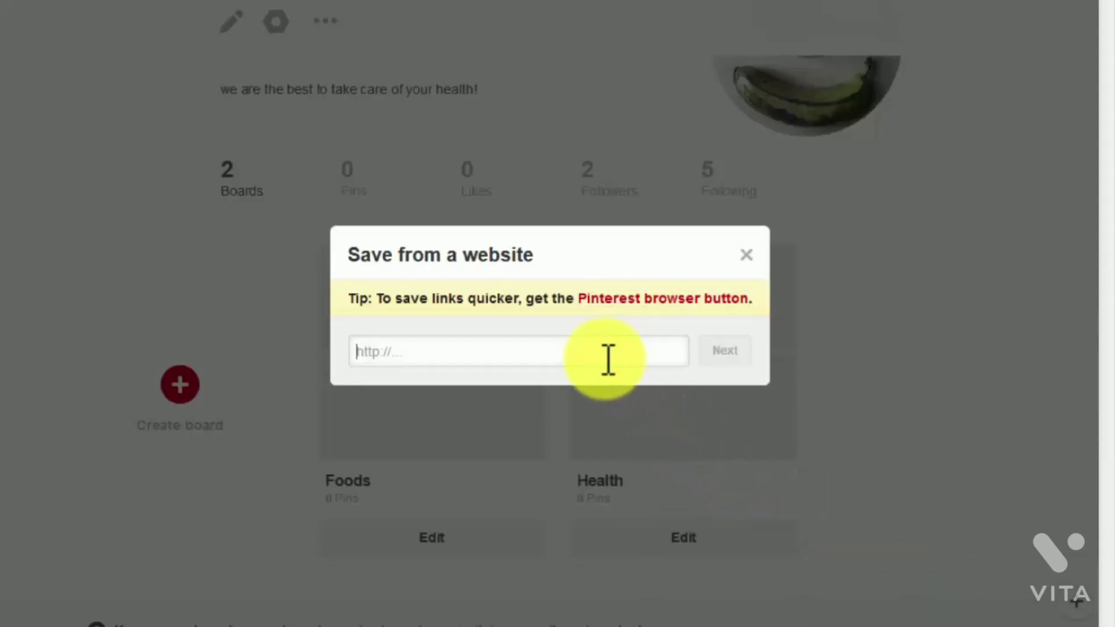
pyautogui.write('http://diabetescaremadeeasy.com/type-2-diabetes/10-foods-diabetics-should-avoid/')
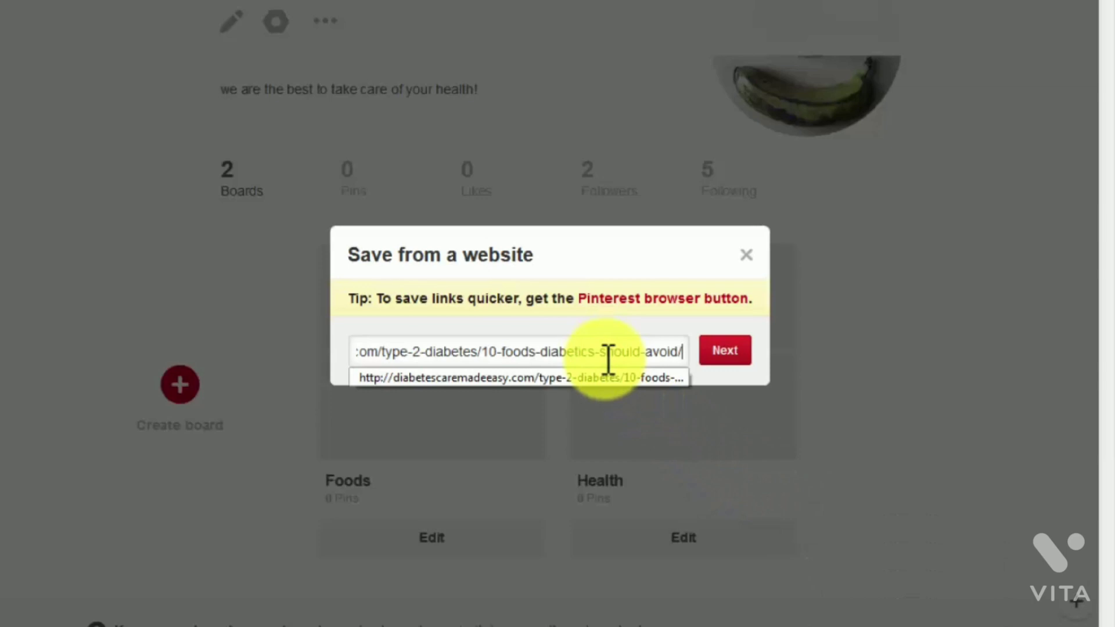
pyautogui.click(724, 360)
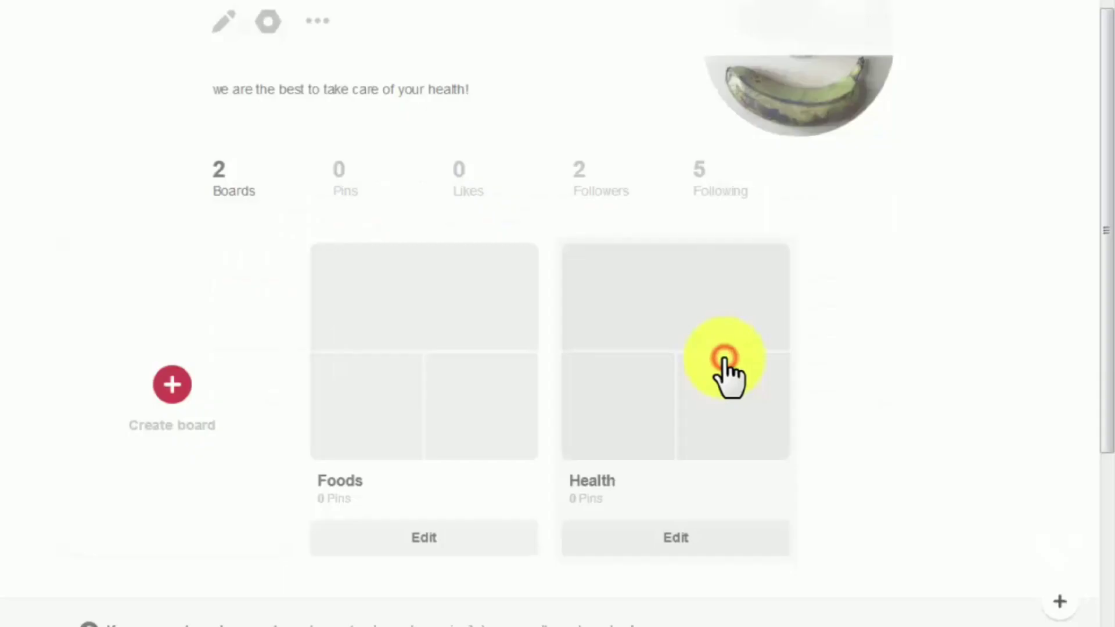
# - Save the image of the pitcher with fruit as a pin on the Foods board and view the saved pin
pyautogui.moveTo(451, 172)
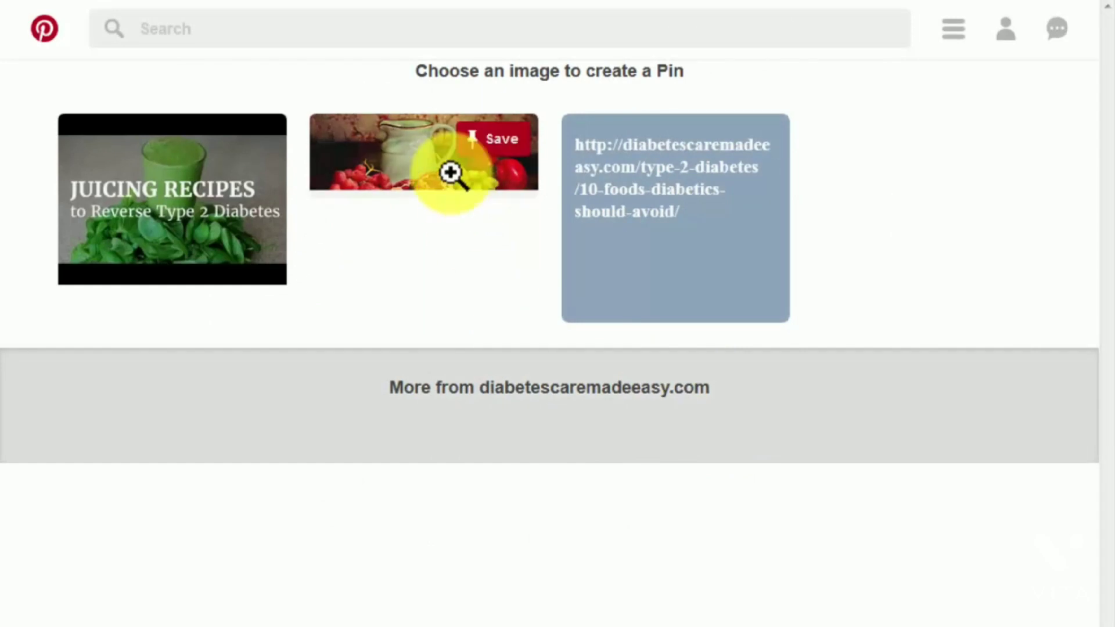
pyautogui.click(475, 157)
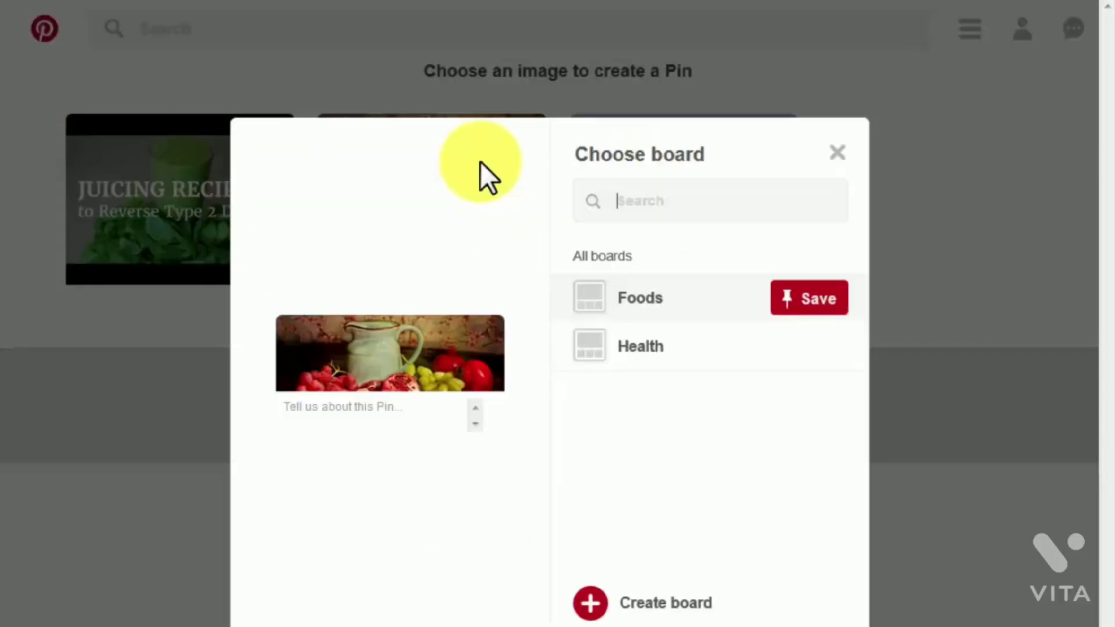
pyautogui.click(783, 313)
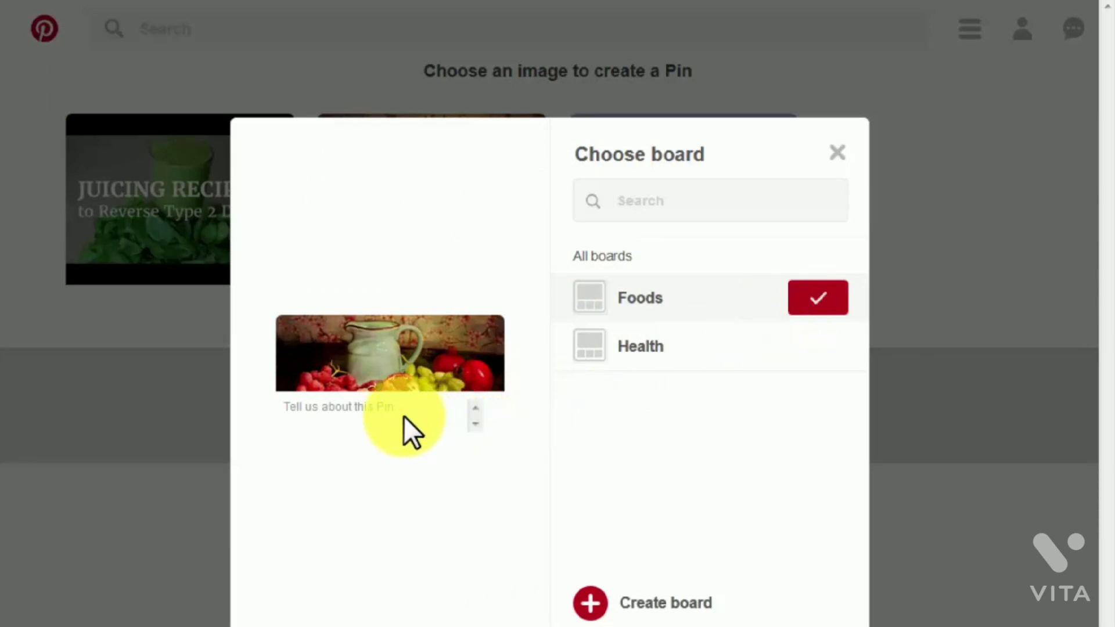
pyautogui.click(386, 414)
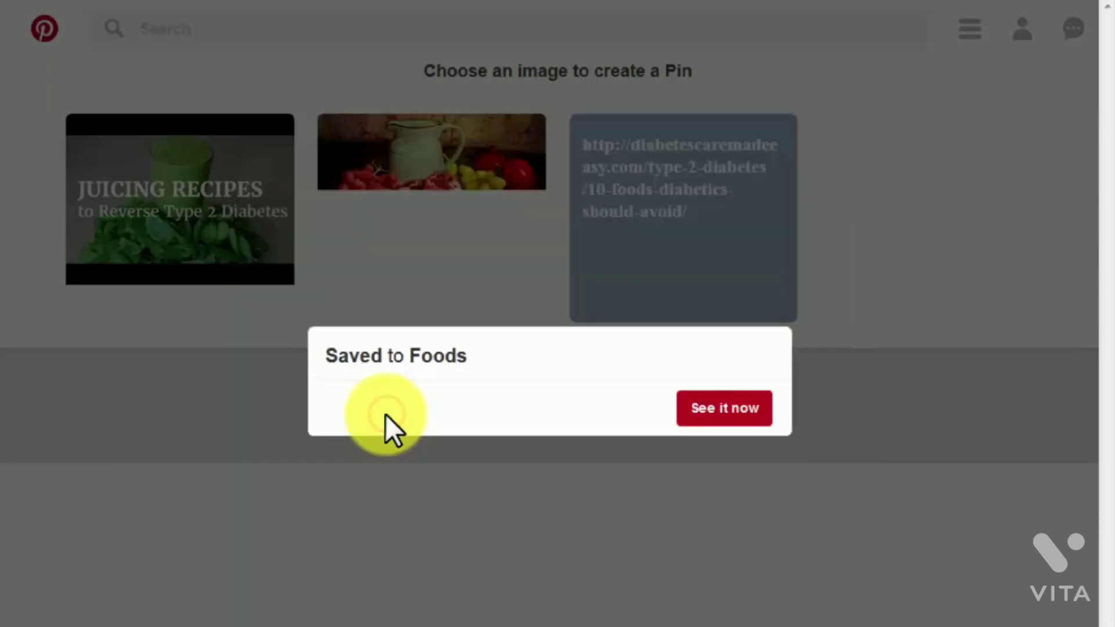
pyautogui.click(724, 409)
# - Open the Foods board from the profile and give its pin the description "Did you know these foods? Read on!"
pyautogui.click(1011, 28)
pyautogui.click(459, 460)
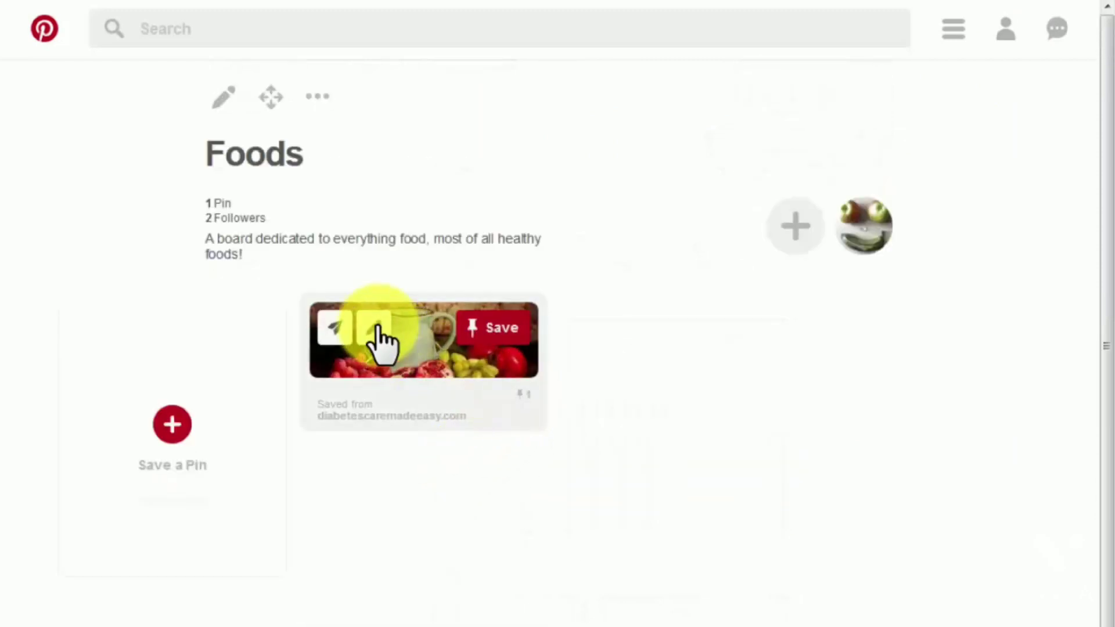
pyautogui.click(376, 329)
pyautogui.click(419, 324)
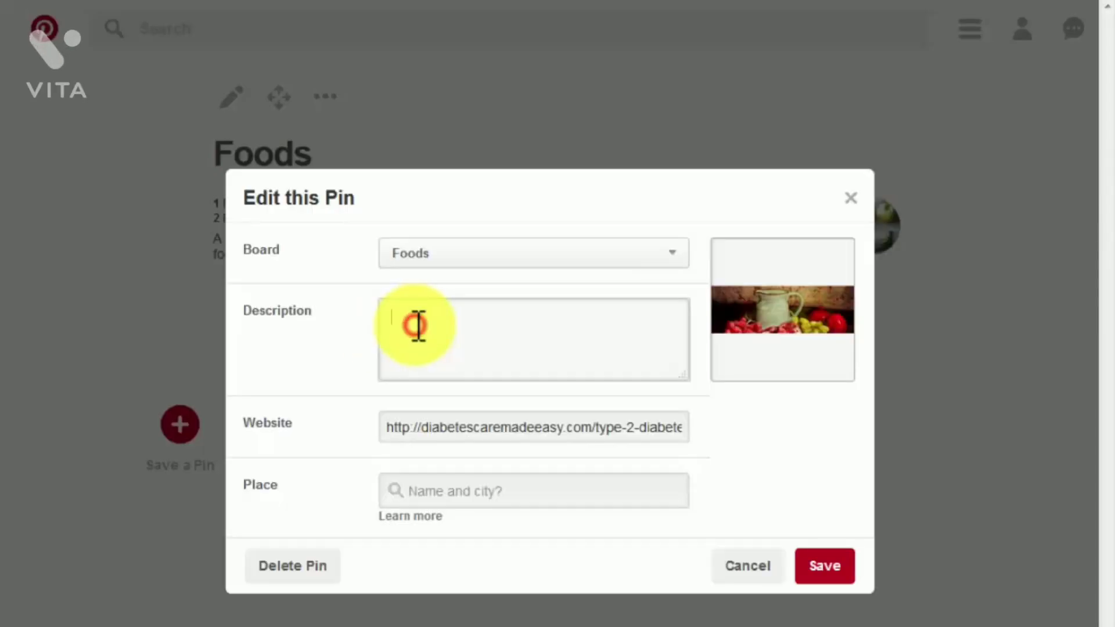
pyautogui.write('Did you know these foods? Read on!')
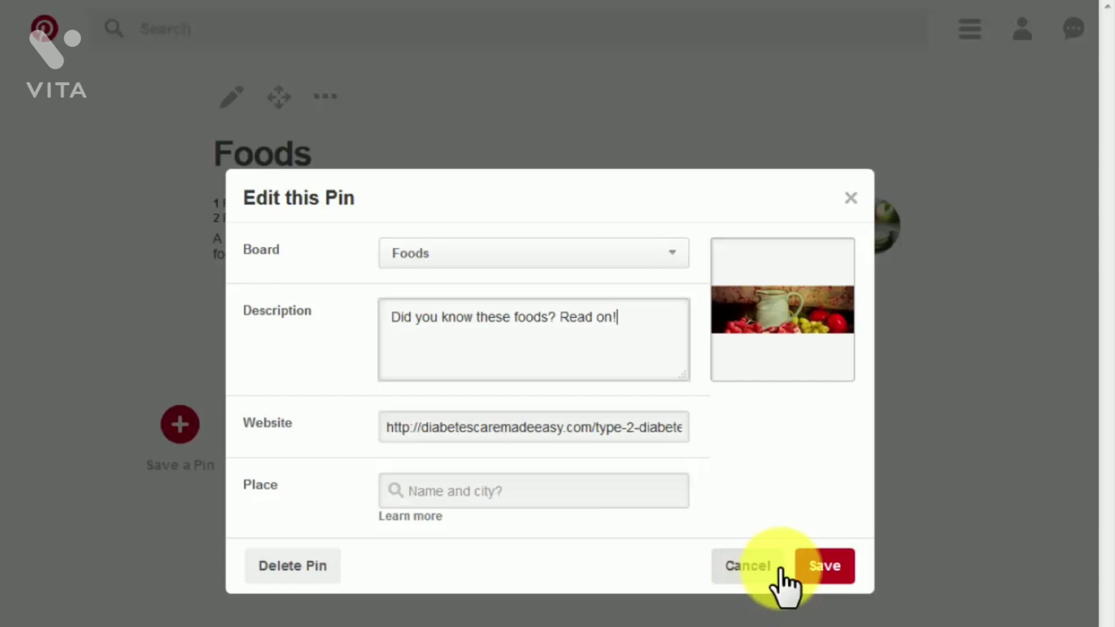
pyautogui.click(801, 571)
# - Go back to the home feed and search for "Healthy foods"
pyautogui.click(62, 28)
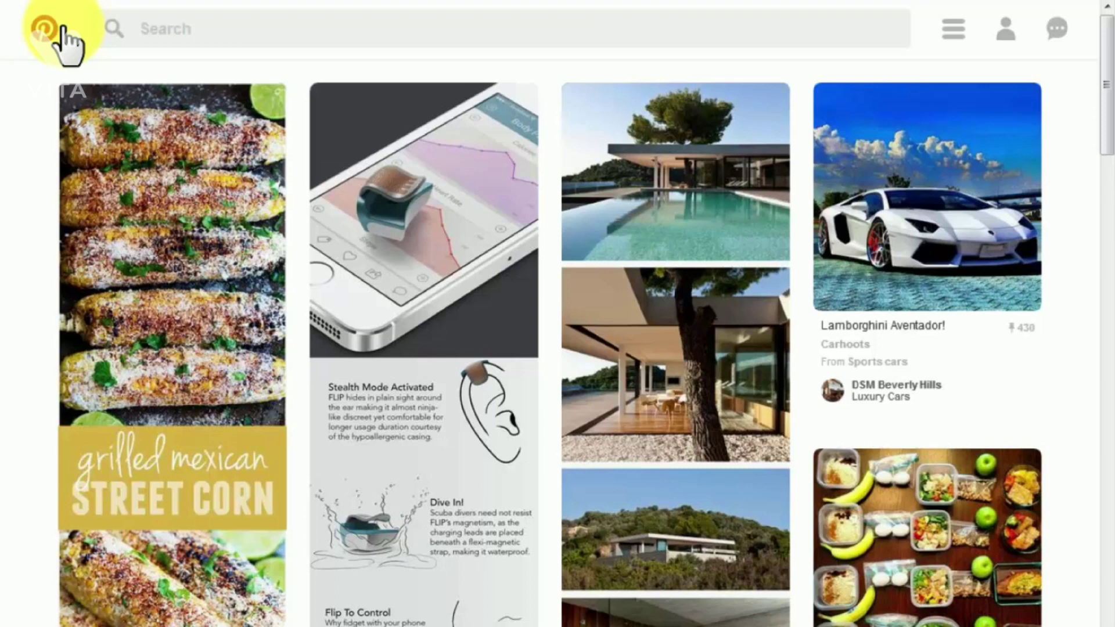
pyautogui.click(220, 35)
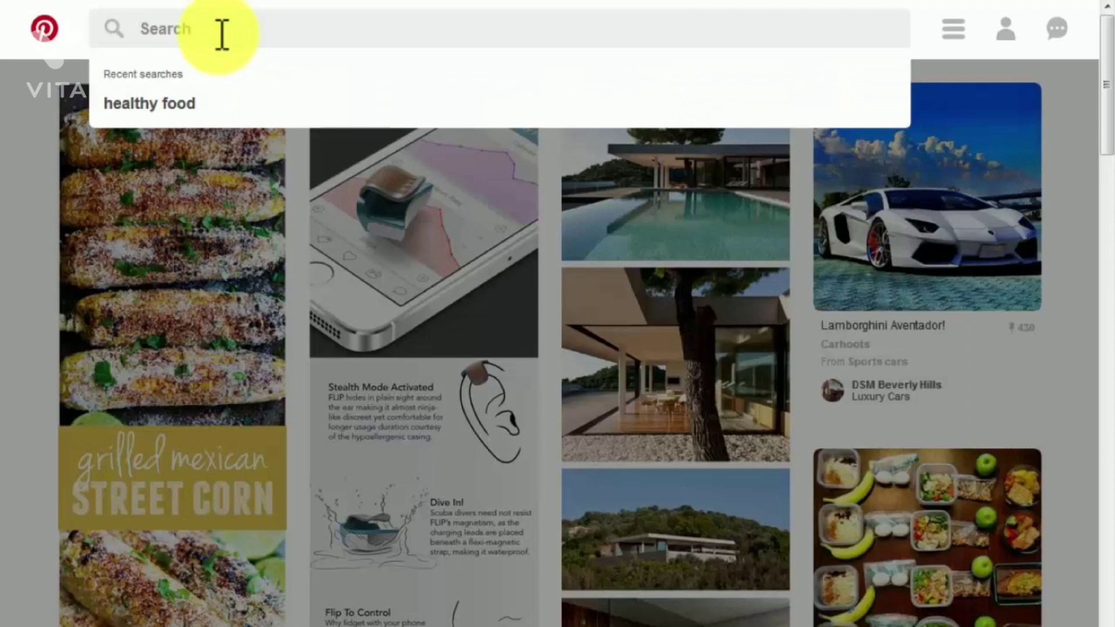
pyautogui.write('Healthy foods')
pyautogui.click(219, 72)
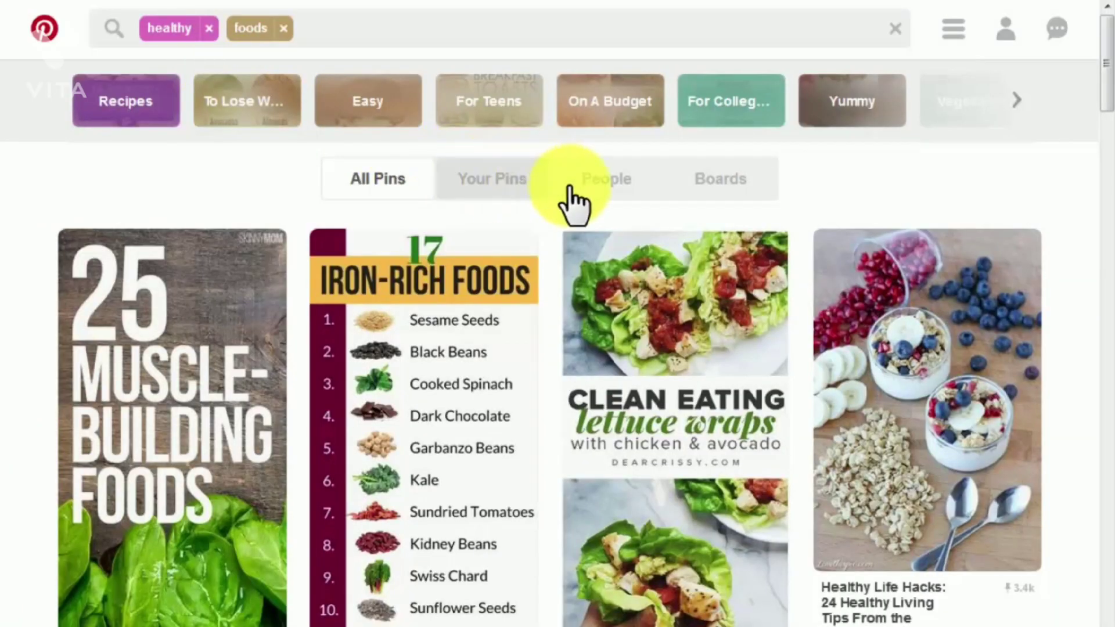
# - Limit the search results to people and look through the accounts that could be followed
pyautogui.click(589, 189)
pyautogui.scroll(-5, 593, 203)
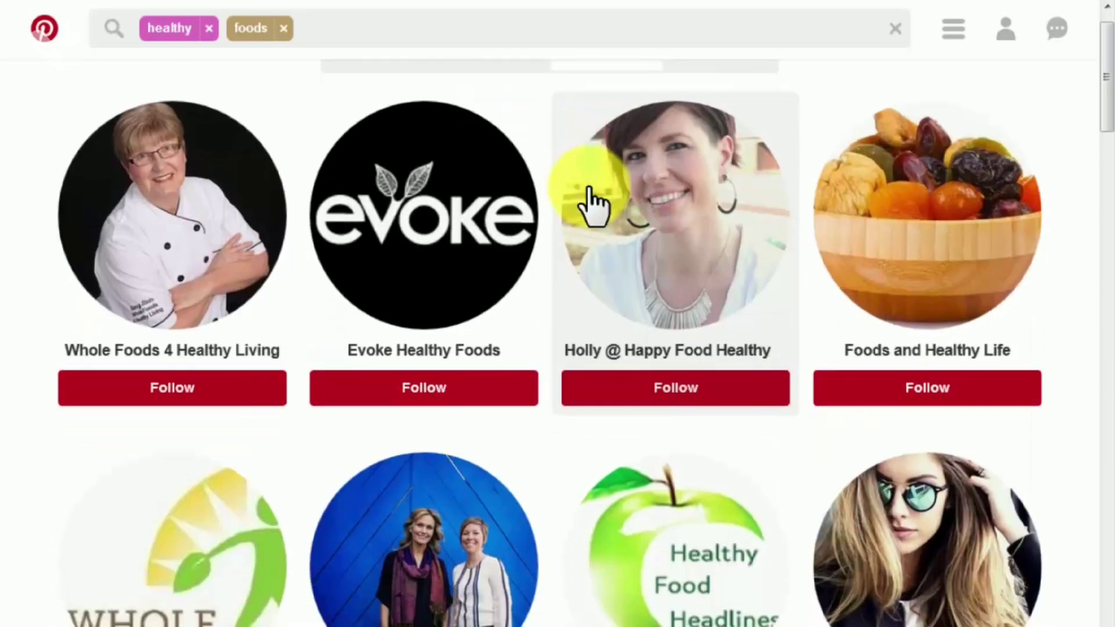
pyautogui.scroll(-10, 590, 191)
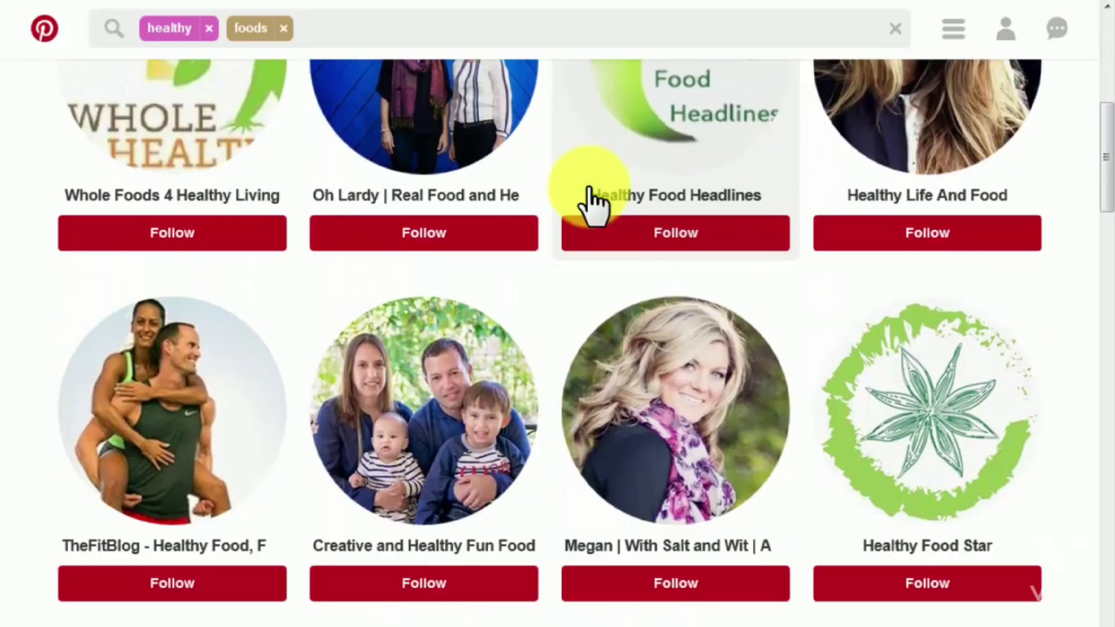
pyautogui.scroll(-4, 589, 189)
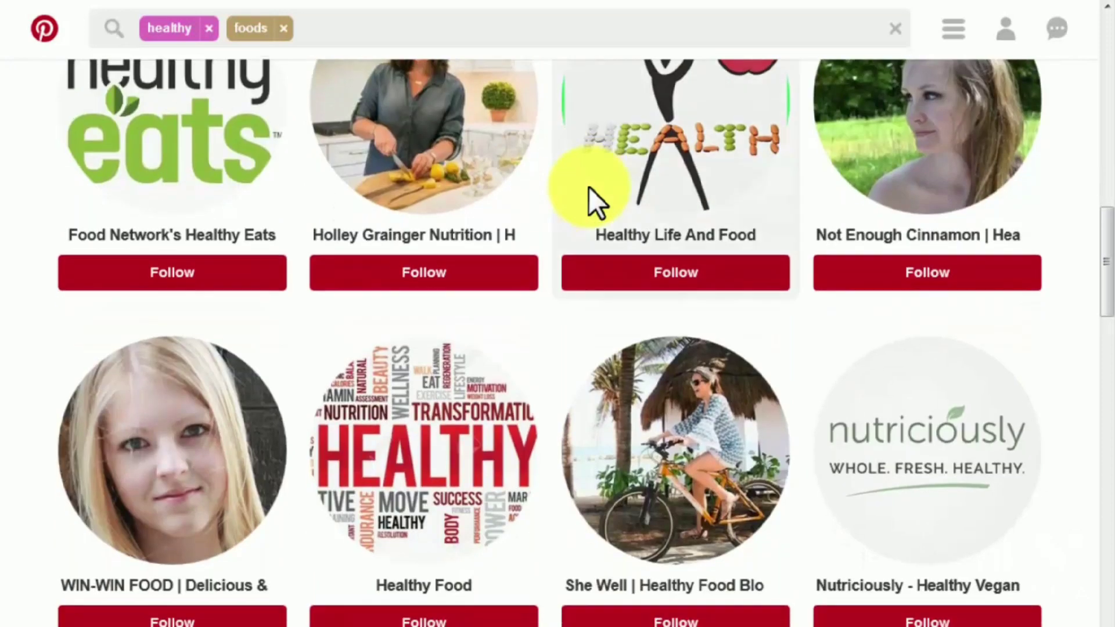
pyautogui.scroll(13, 589, 187)
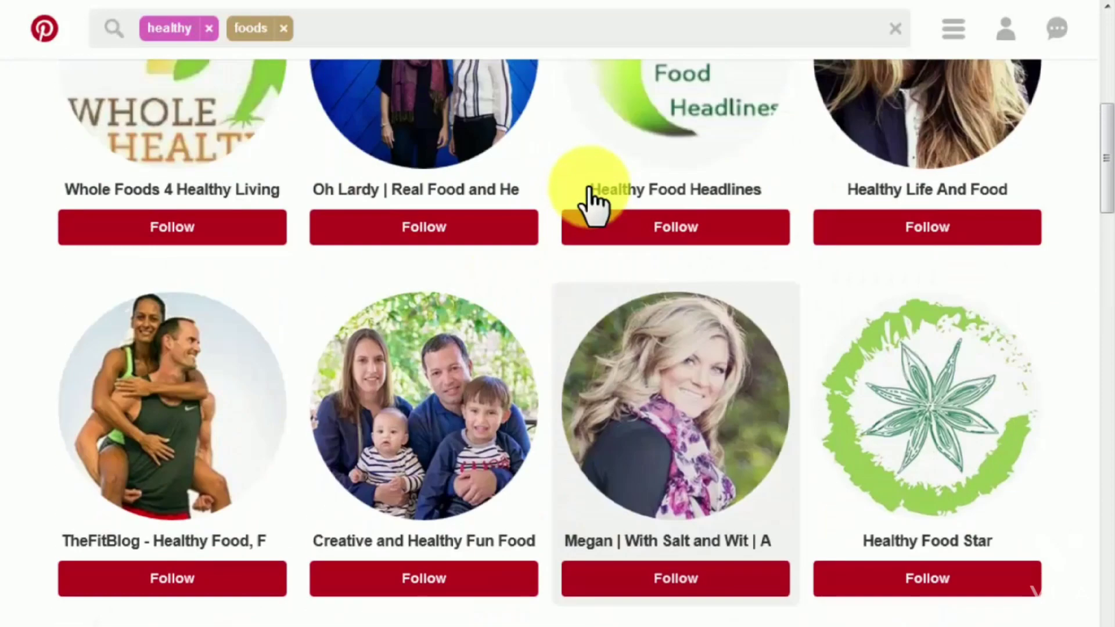
pyautogui.scroll(7, 590, 192)
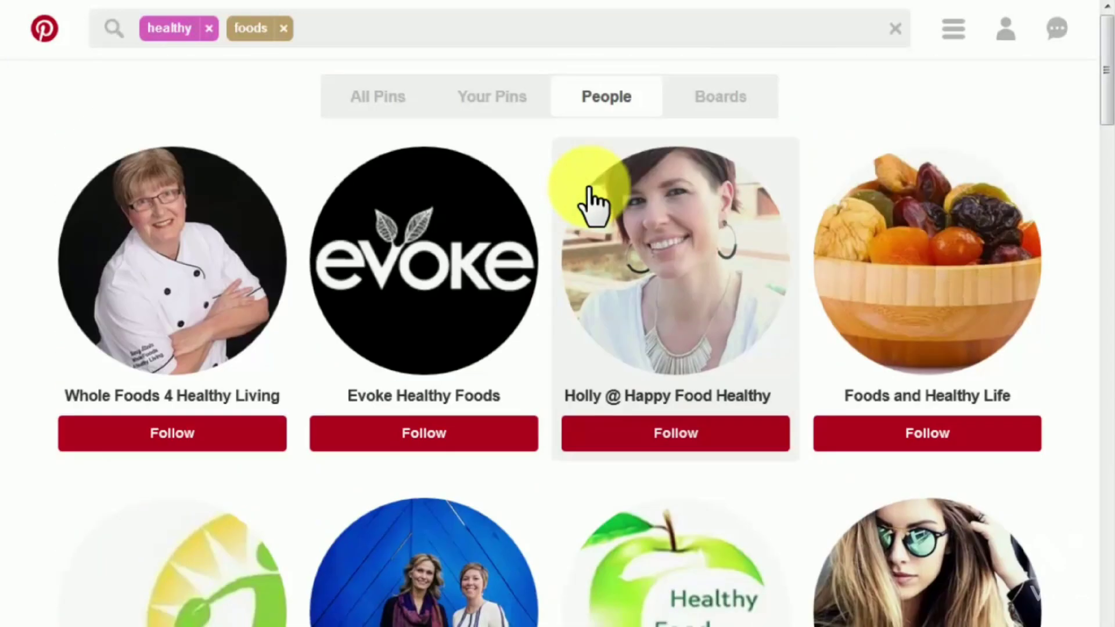
# - Follow the first Whole Foods 4 Healthy Living account and the Happy Food Healthy account in the people results
pyautogui.click(219, 447)
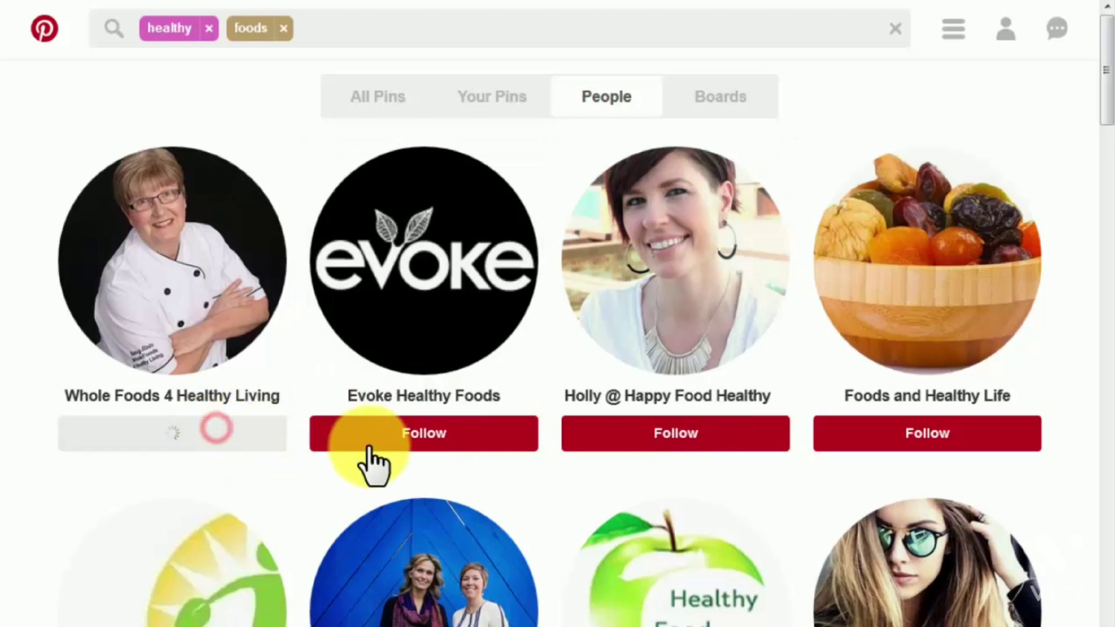
pyautogui.click(616, 444)
pyautogui.scroll(-4, 460, 469)
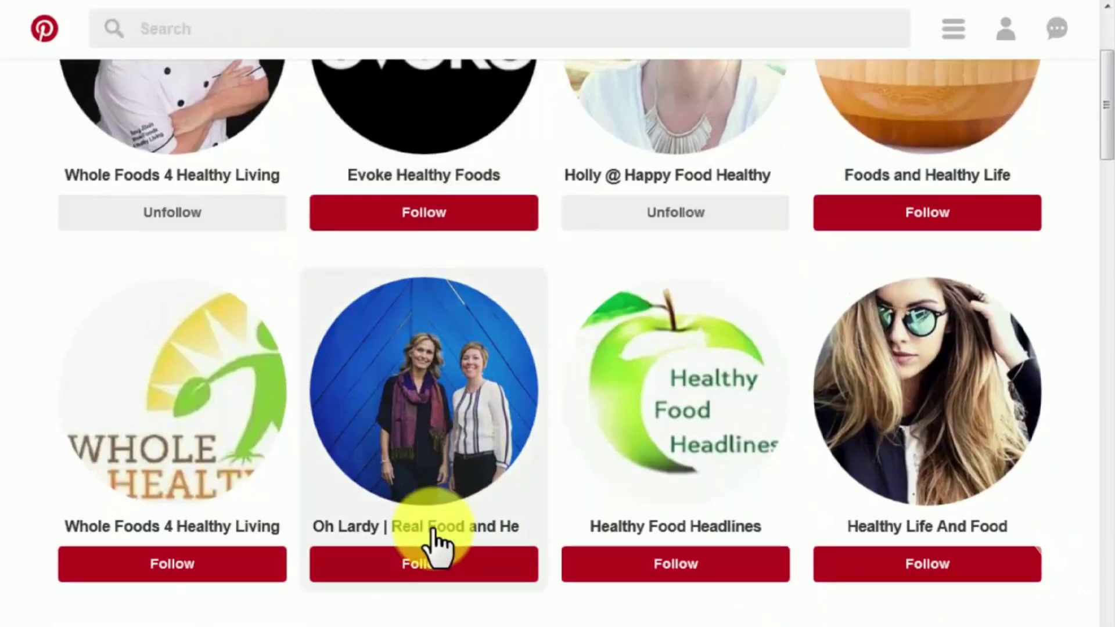
# - Look through more healthy-food accounts in the people results and follow Not Enough Cinnamon
pyautogui.scroll(-5, 435, 575)
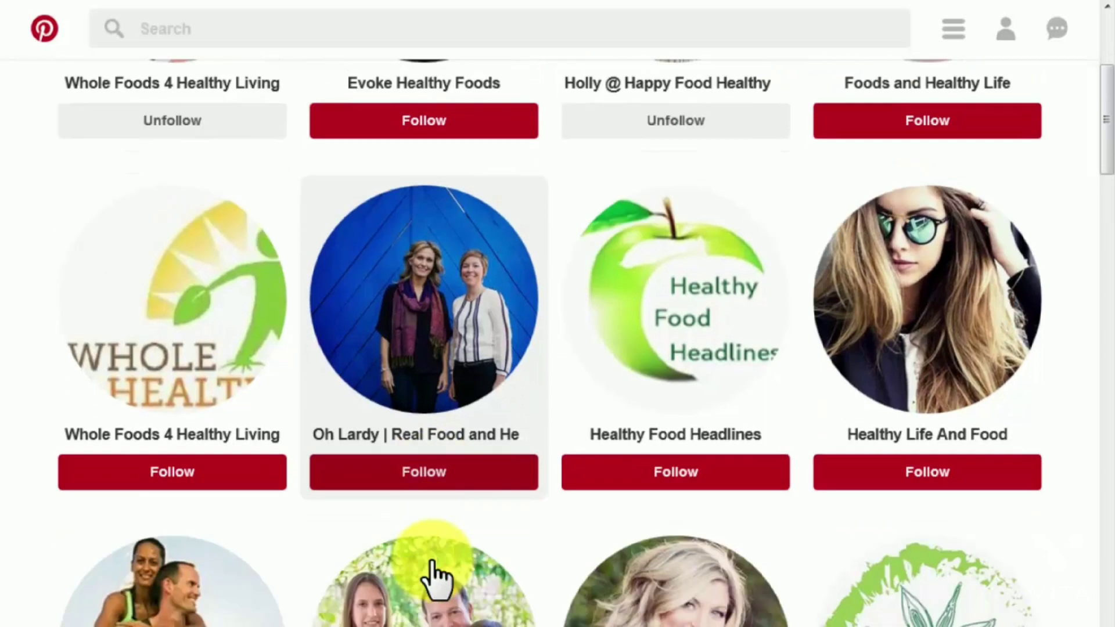
pyautogui.scroll(-3, 432, 566)
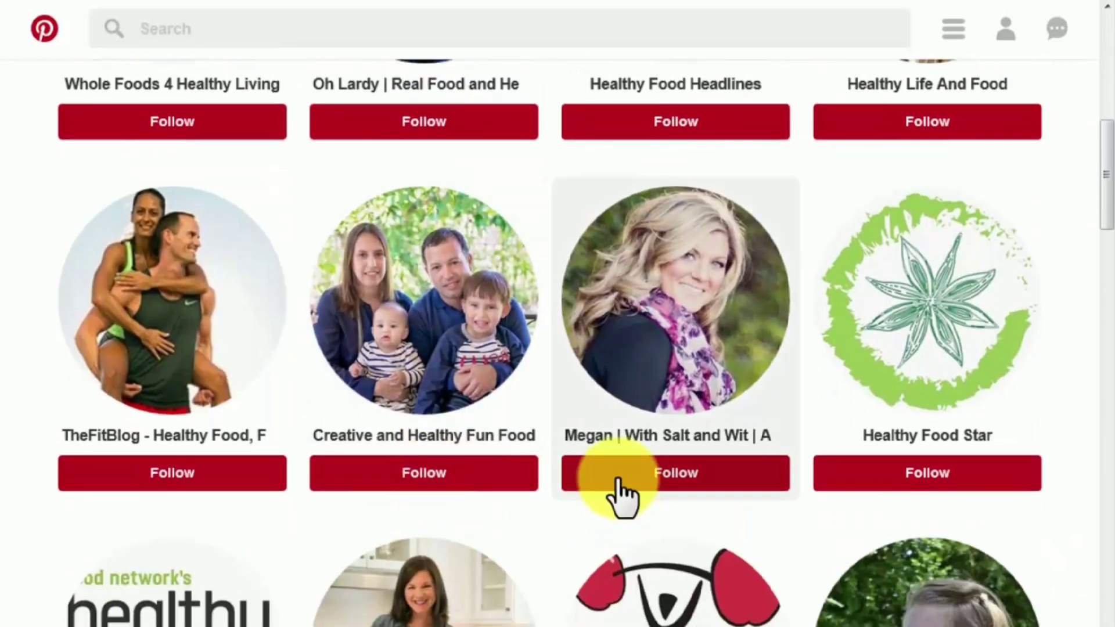
pyautogui.click(617, 477)
pyautogui.scroll(-4, 792, 511)
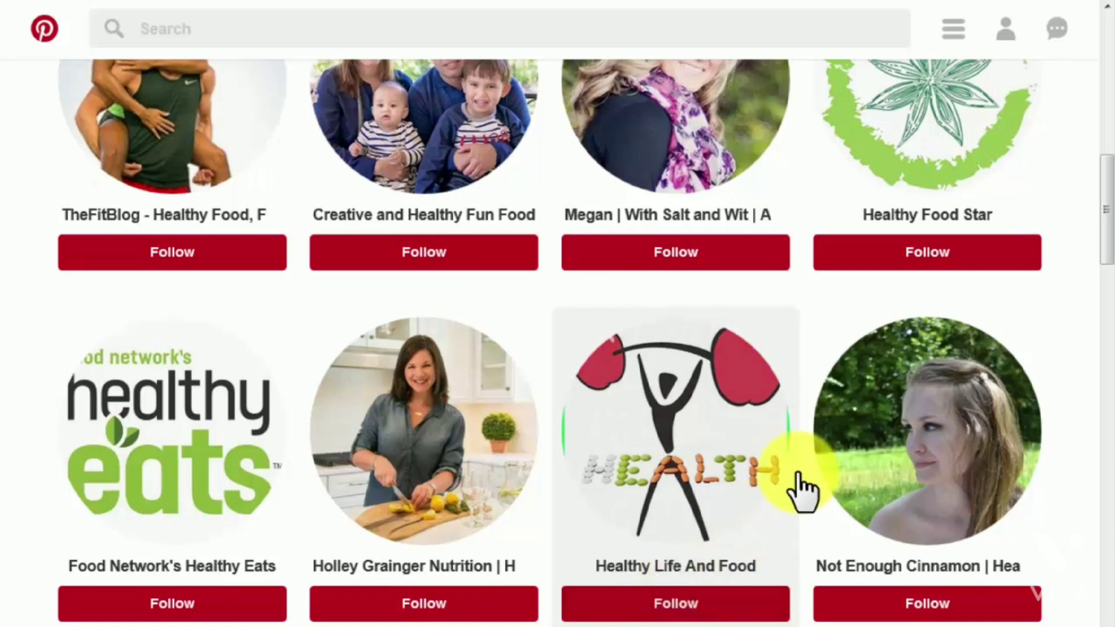
pyautogui.scroll(-2, 802, 491)
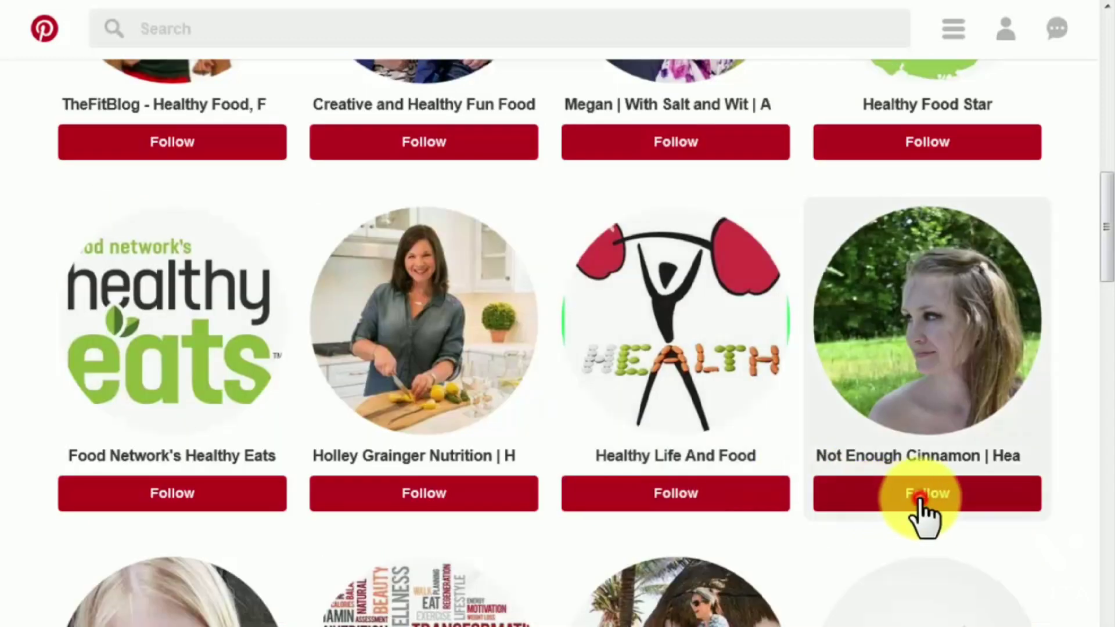
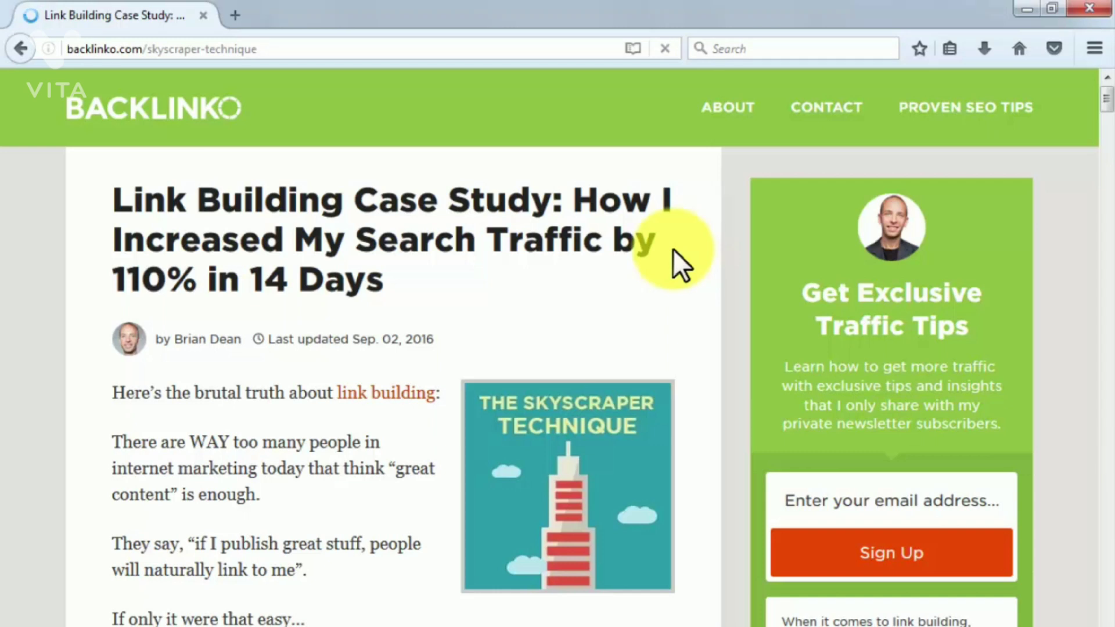
# - Read the Backlinko link building case study from the introduction through the traffic charts to the 3-steps video
pyautogui.scroll(-9, 737, 407)
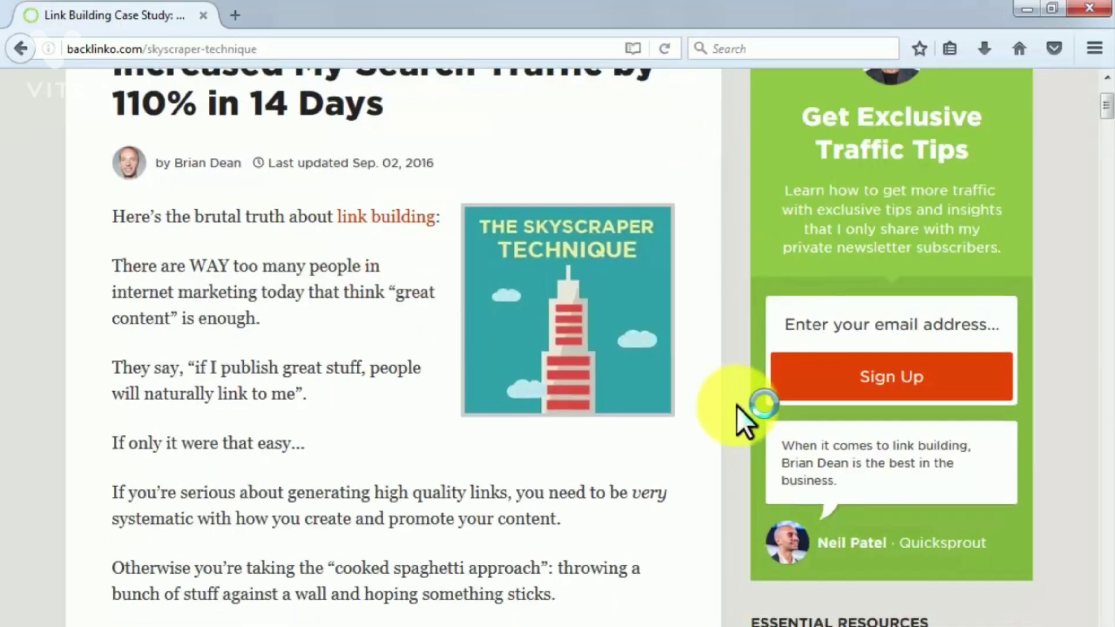
pyautogui.scroll(-1, 737, 406)
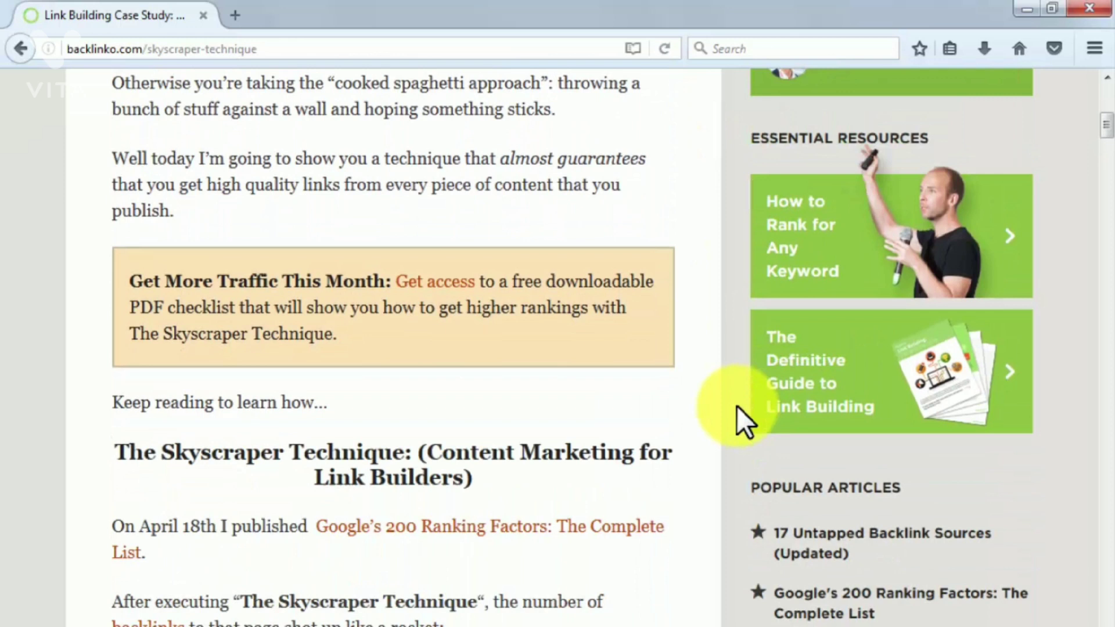
pyautogui.scroll(-3, 737, 406)
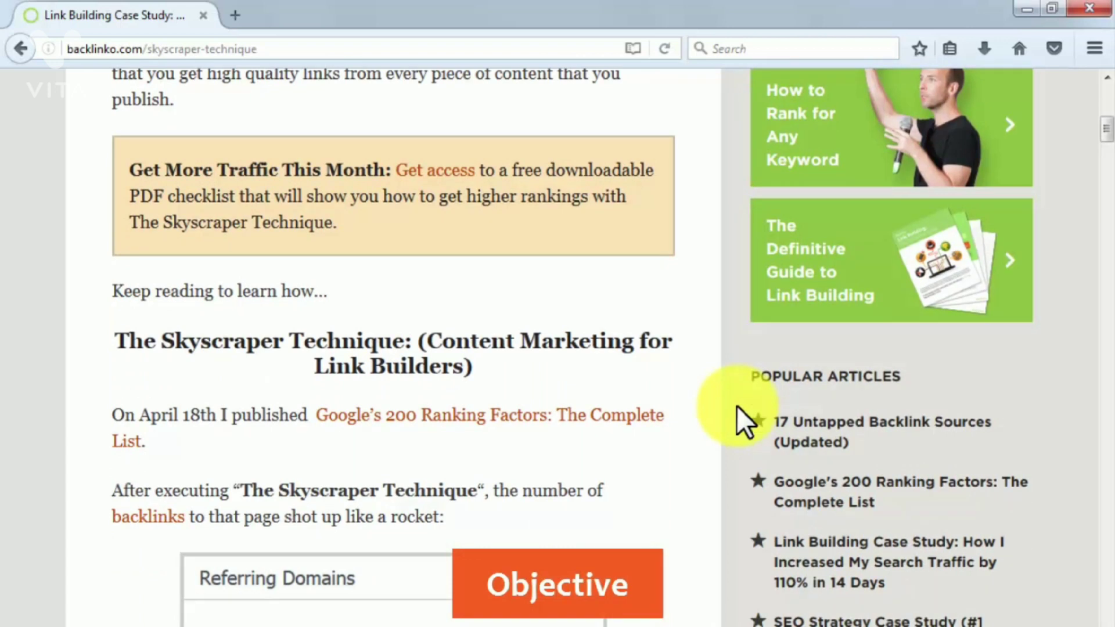
pyautogui.scroll(-9, 737, 406)
pyautogui.scroll(-2, 737, 406)
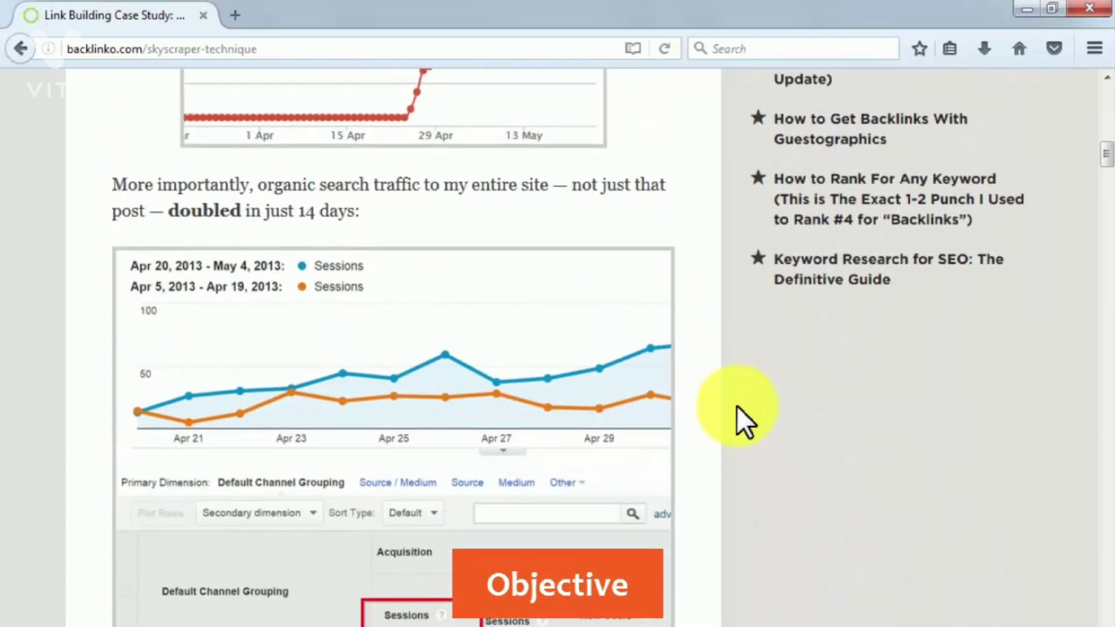
pyautogui.scroll(-2, 737, 406)
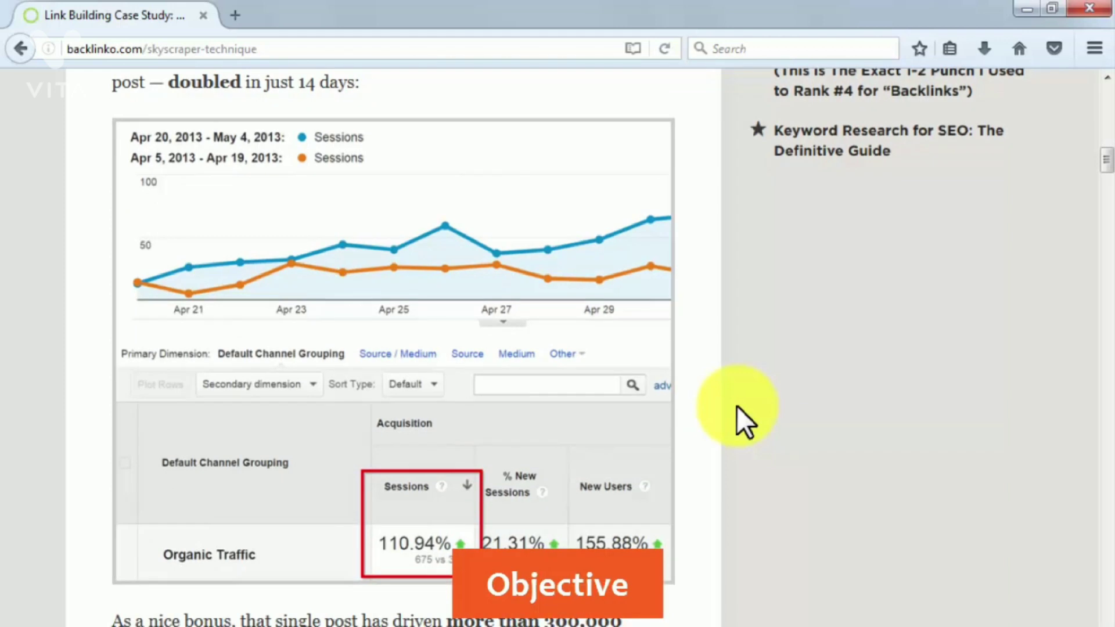
pyautogui.scroll(-10, 737, 406)
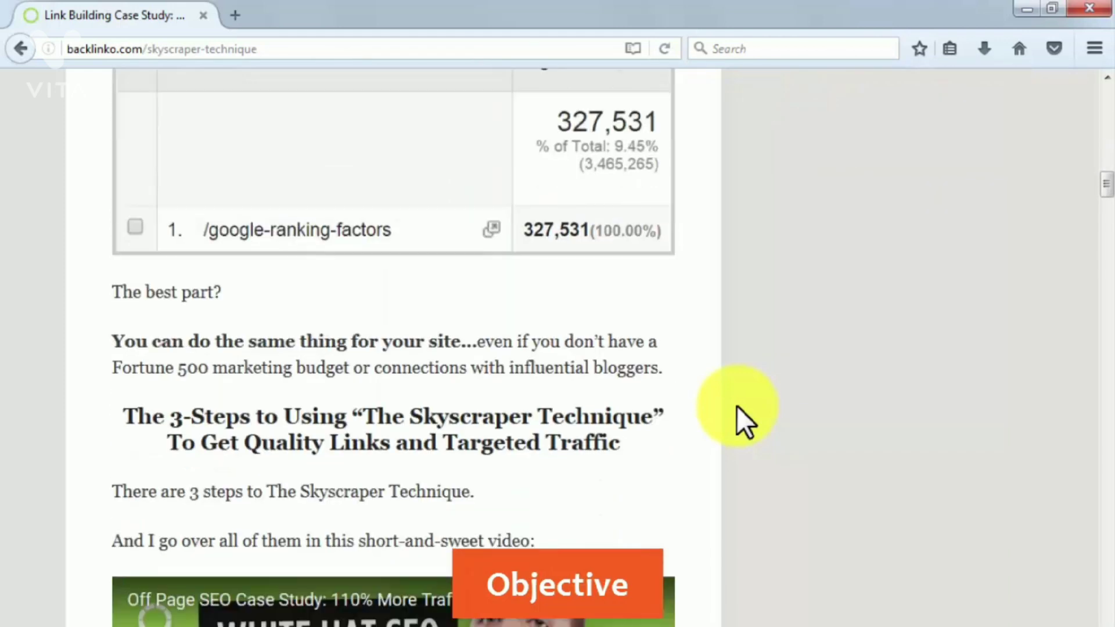
pyautogui.scroll(-3, 737, 406)
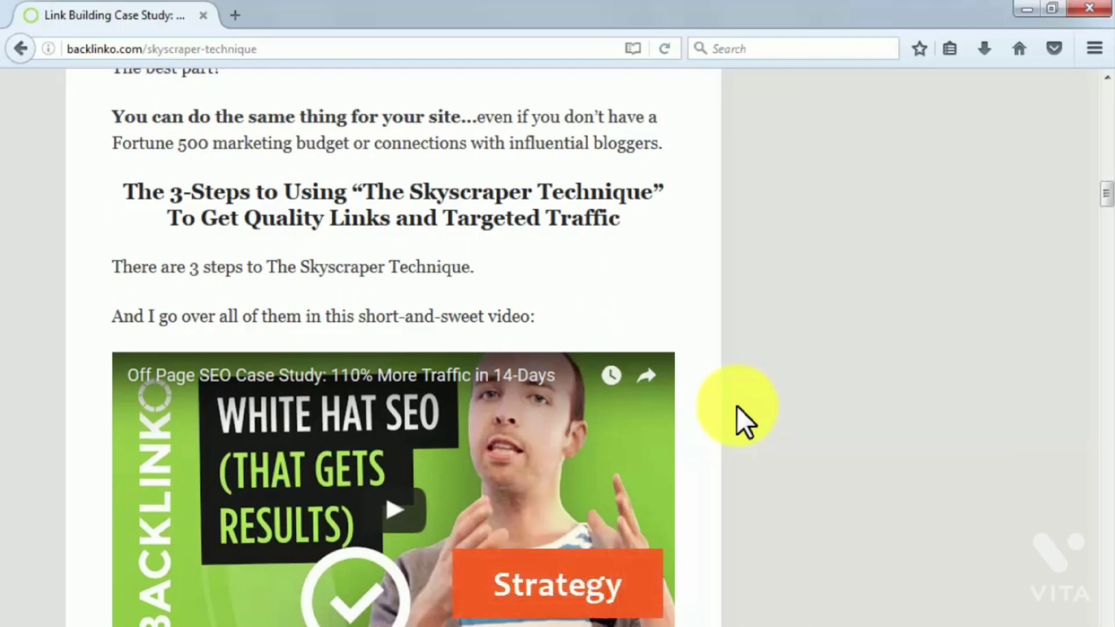
# - Play the Skyscraper Technique video and read the article's first two steps, on finding linkable assets and making something better
pyautogui.click(409, 505)
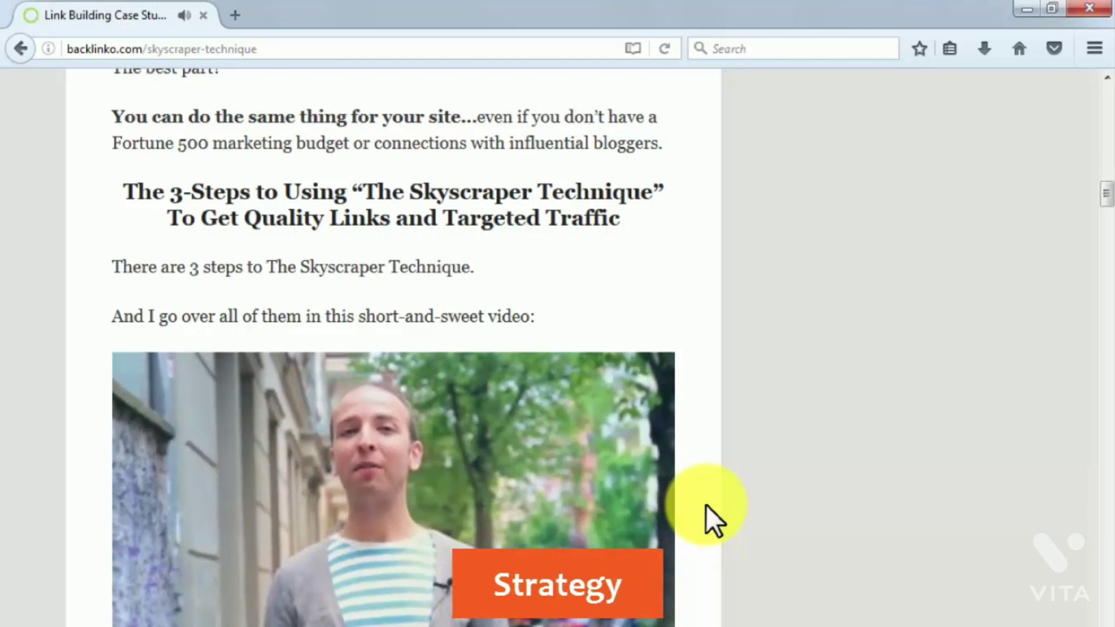
pyautogui.scroll(-6, 712, 519)
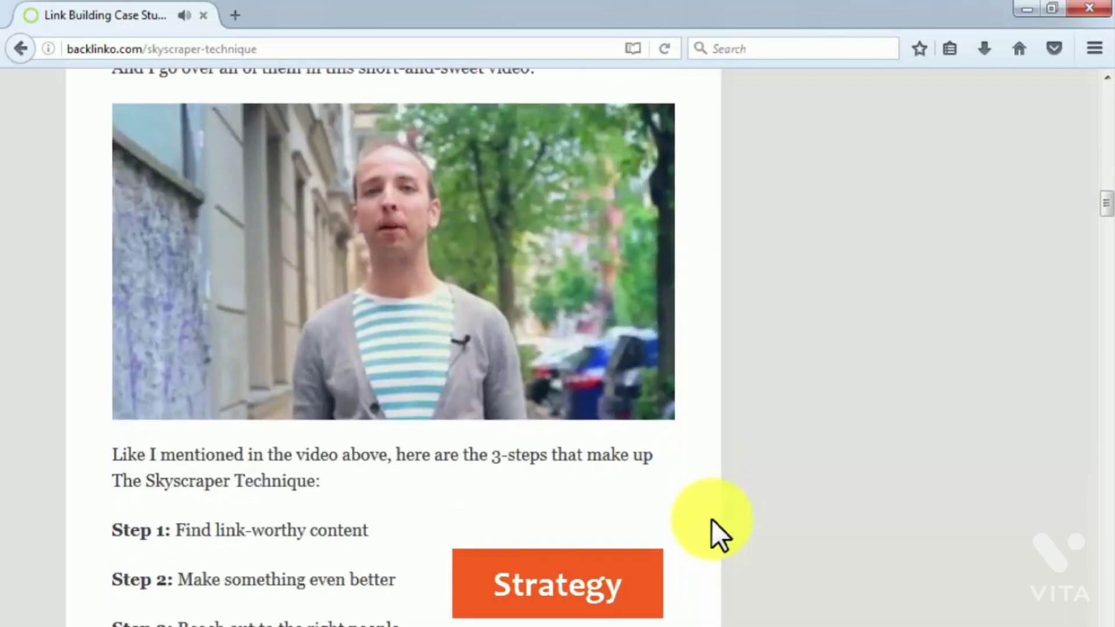
pyautogui.scroll(-10, 712, 519)
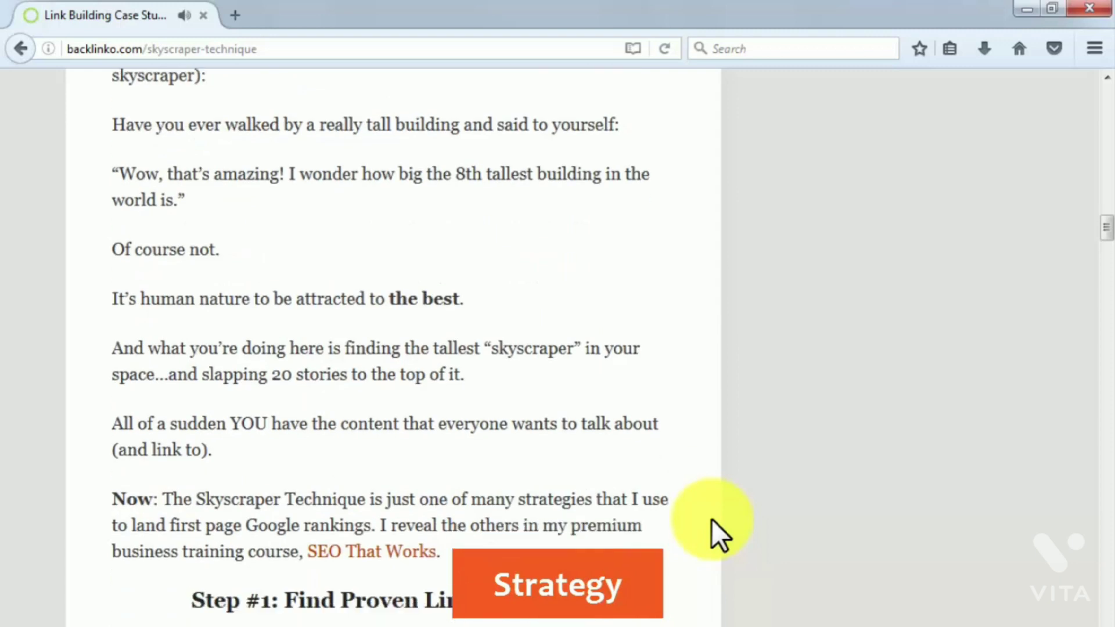
pyautogui.scroll(-8, 712, 519)
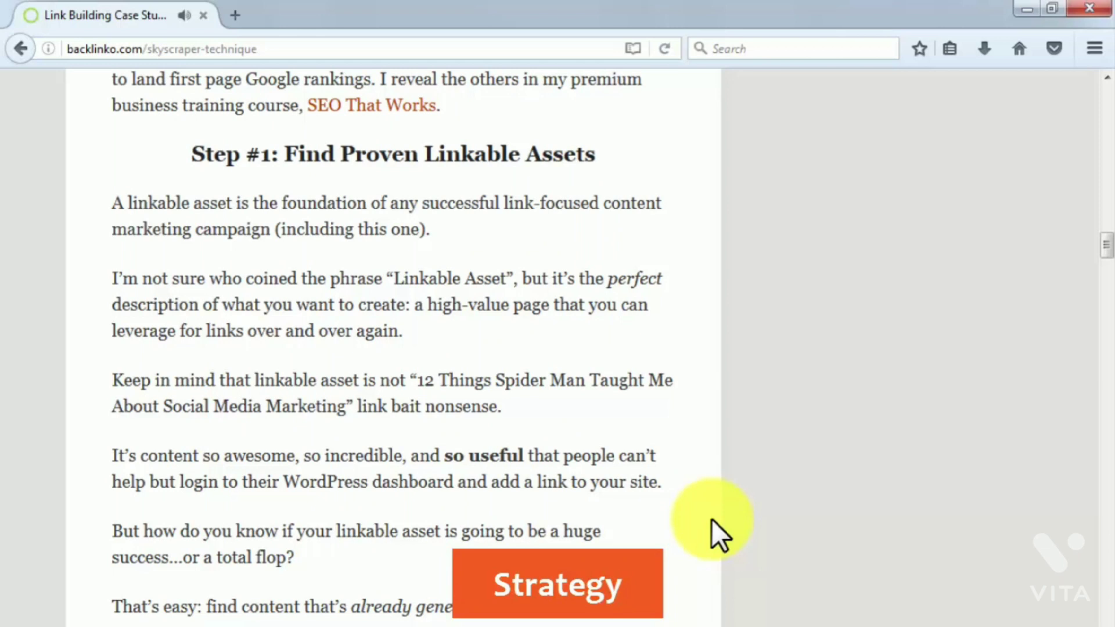
pyautogui.scroll(-5, 713, 519)
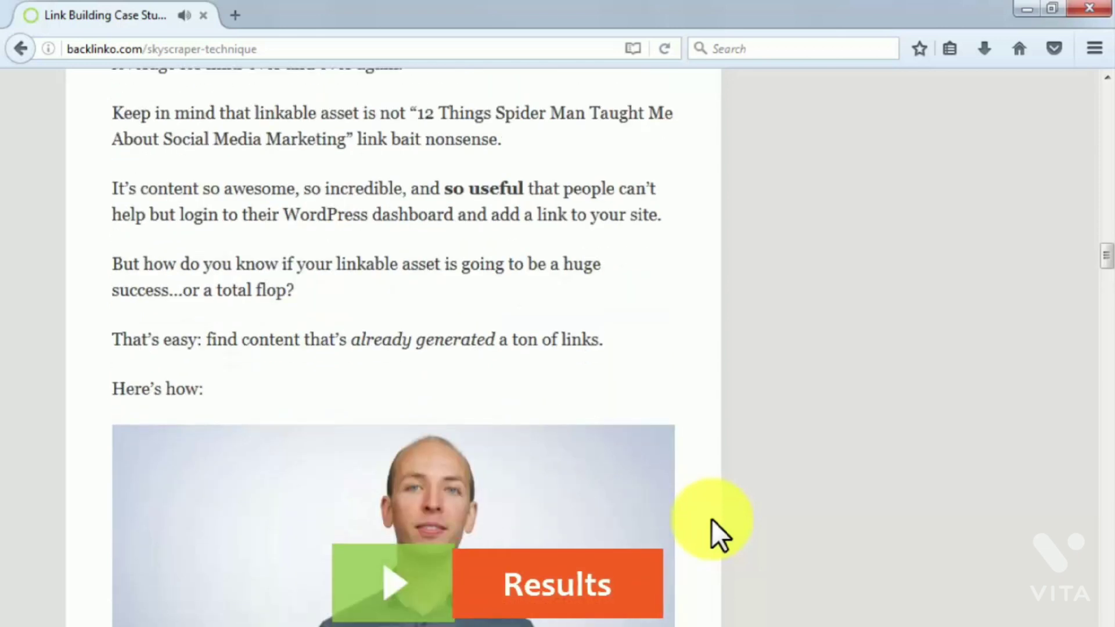
pyautogui.scroll(-12, 712, 519)
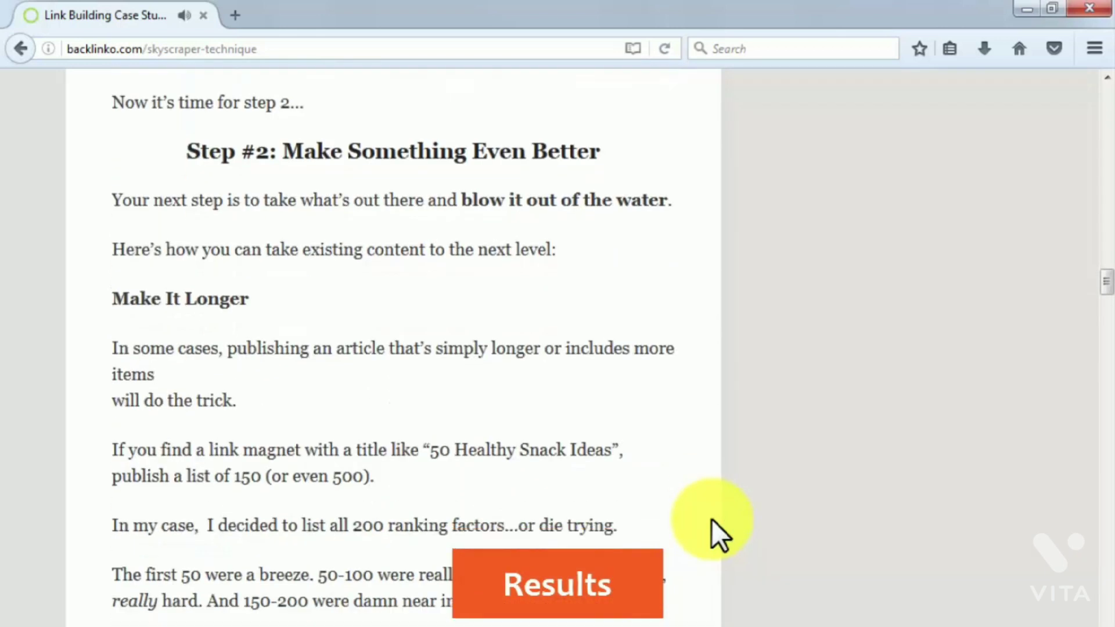
pyautogui.scroll(-1, 712, 519)
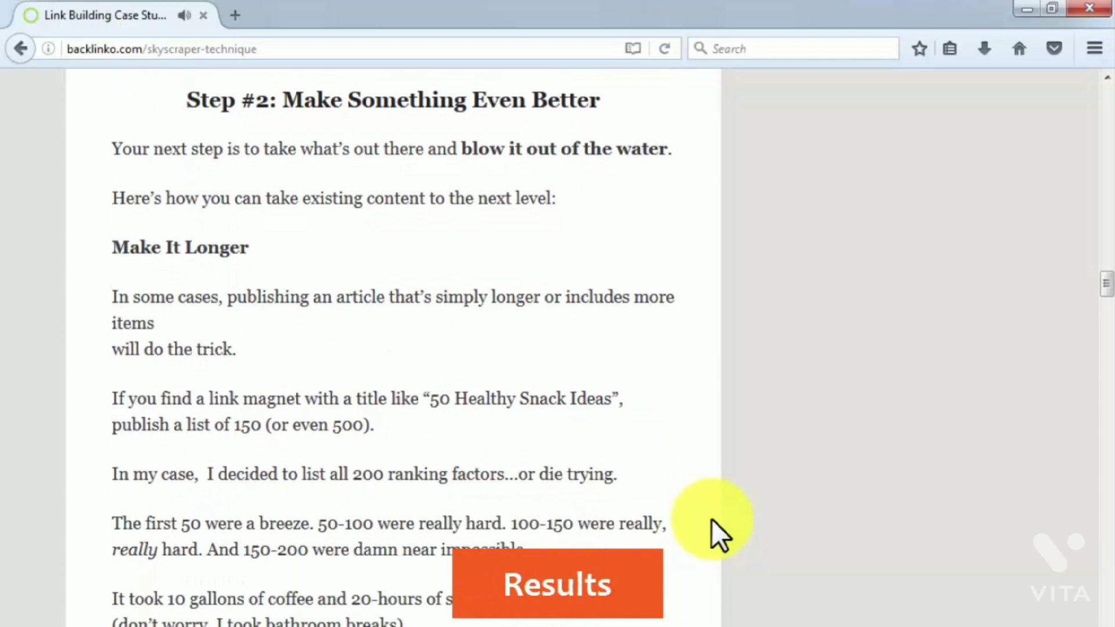
pyautogui.scroll(-10, 712, 519)
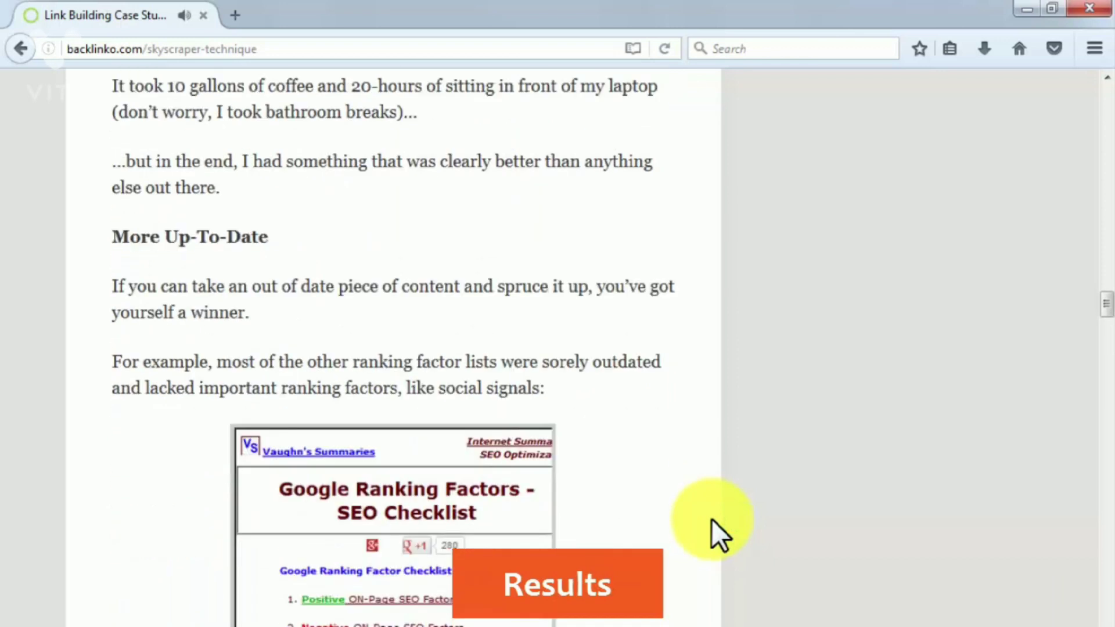
pyautogui.scroll(-5, 712, 519)
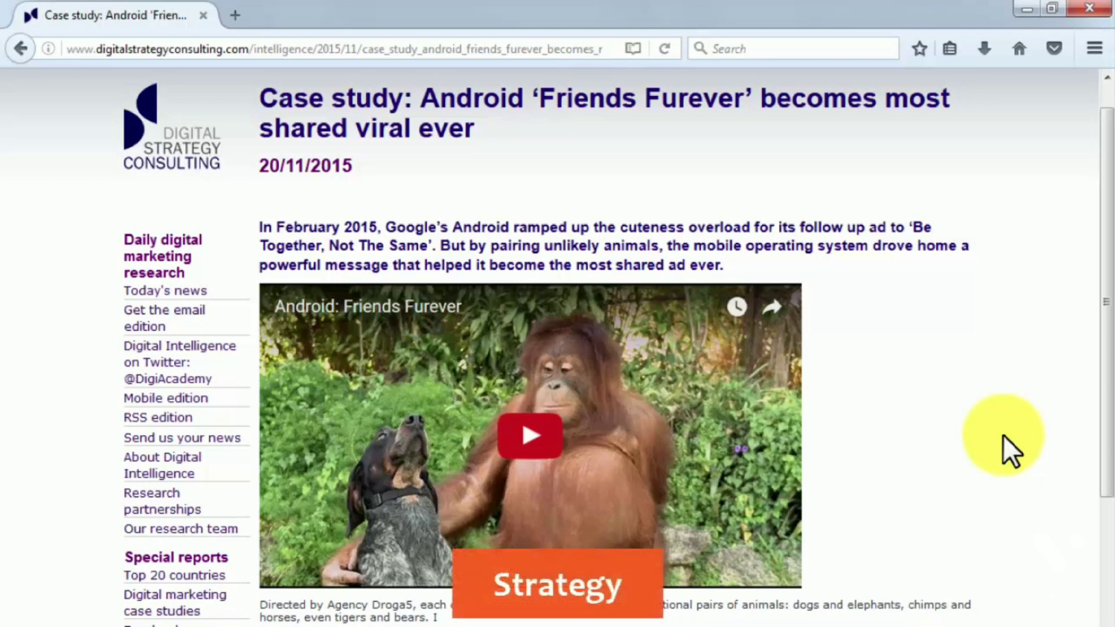
# - Play the video in the Android 'Friends Furever' case study and look at the text beneath it
pyautogui.click(535, 442)
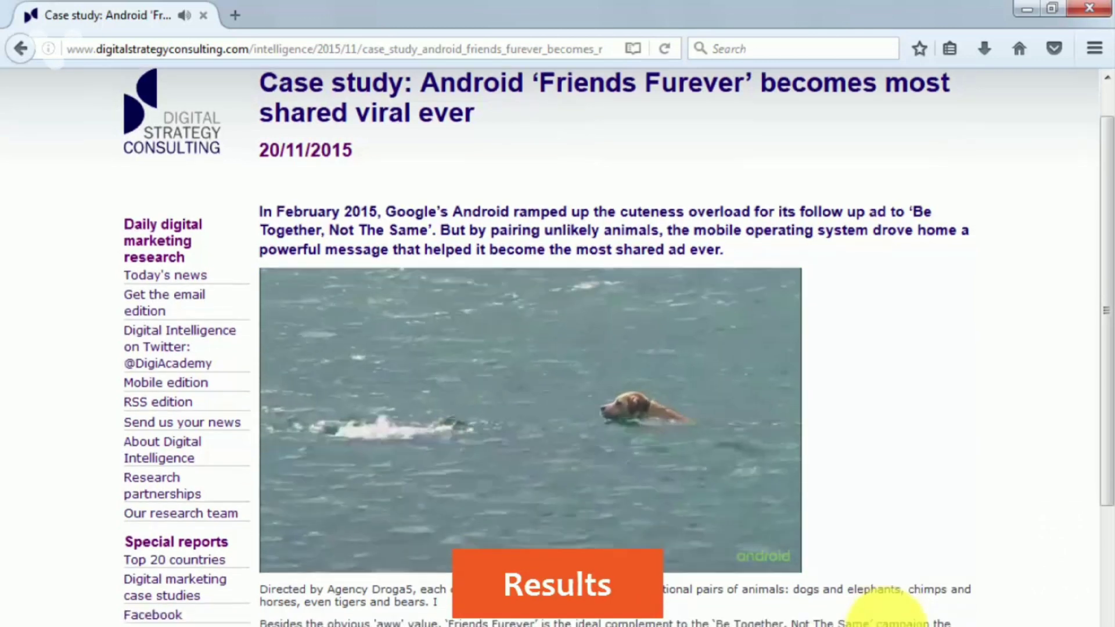
pyautogui.scroll(-3, 886, 611)
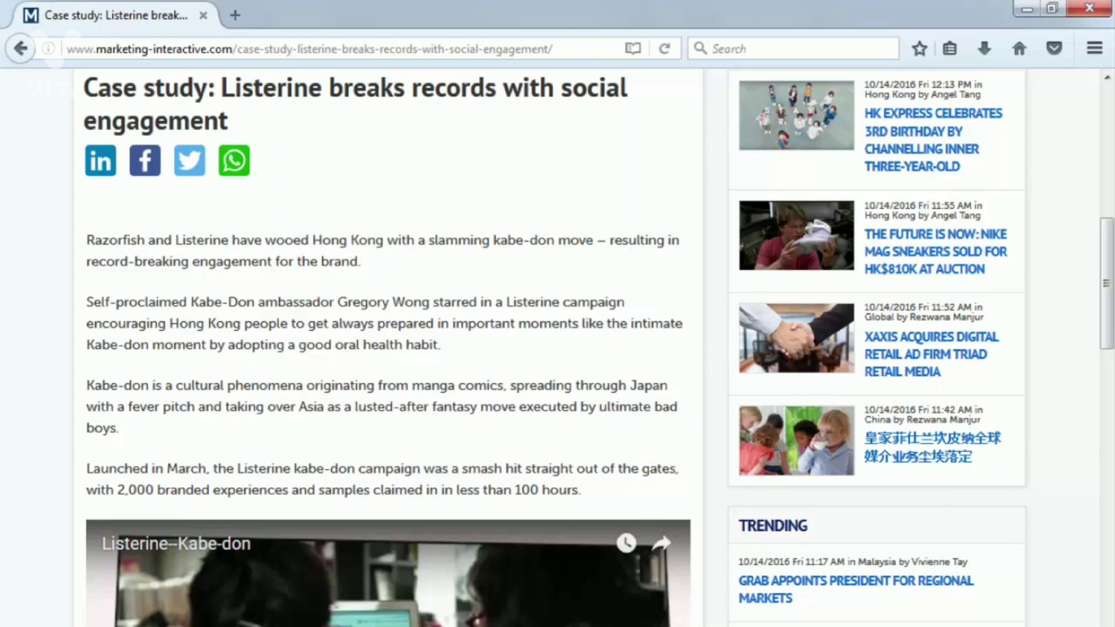
# - Read the Listerine social engagement case study from the introduction to the results and highlight a passage of the results text
pyautogui.scroll(-5, 557, 349)
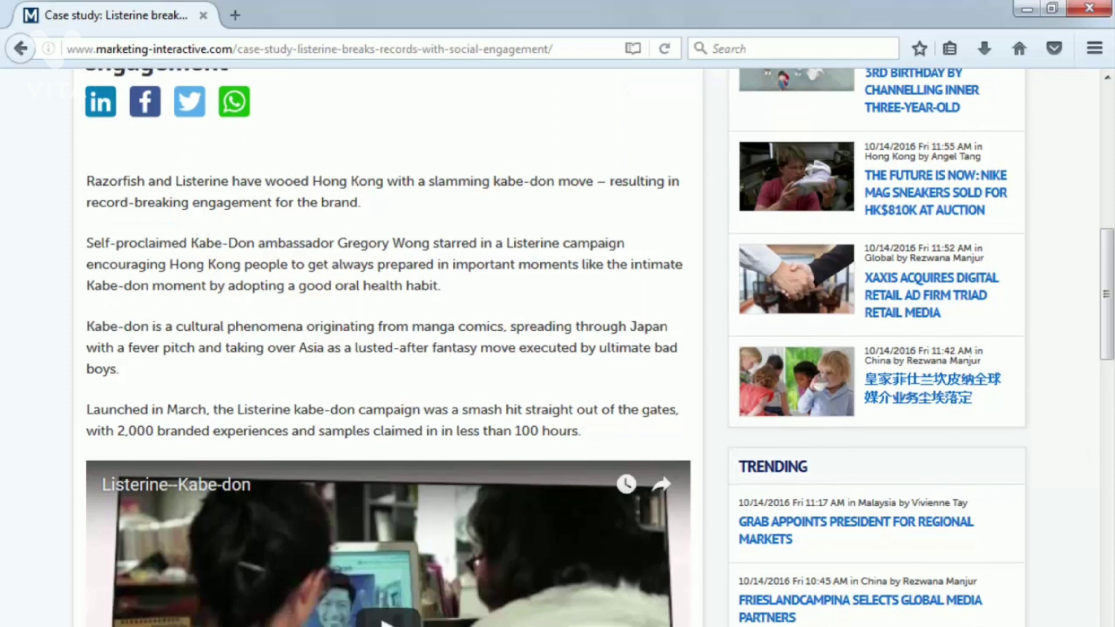
pyautogui.scroll(-5, 558, 348)
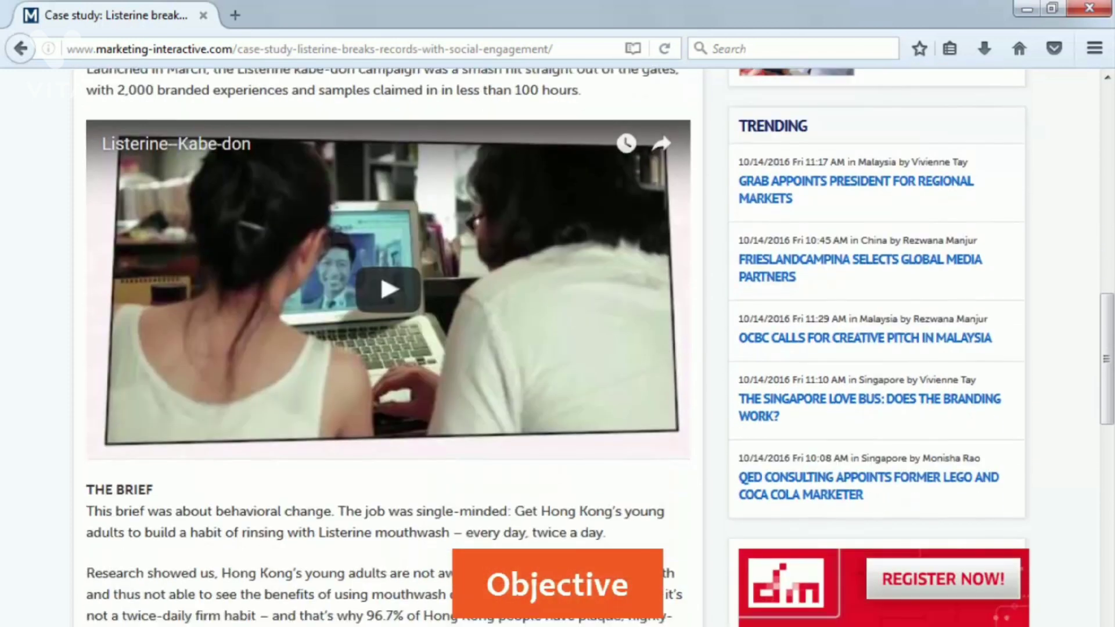
pyautogui.scroll(-4, 558, 349)
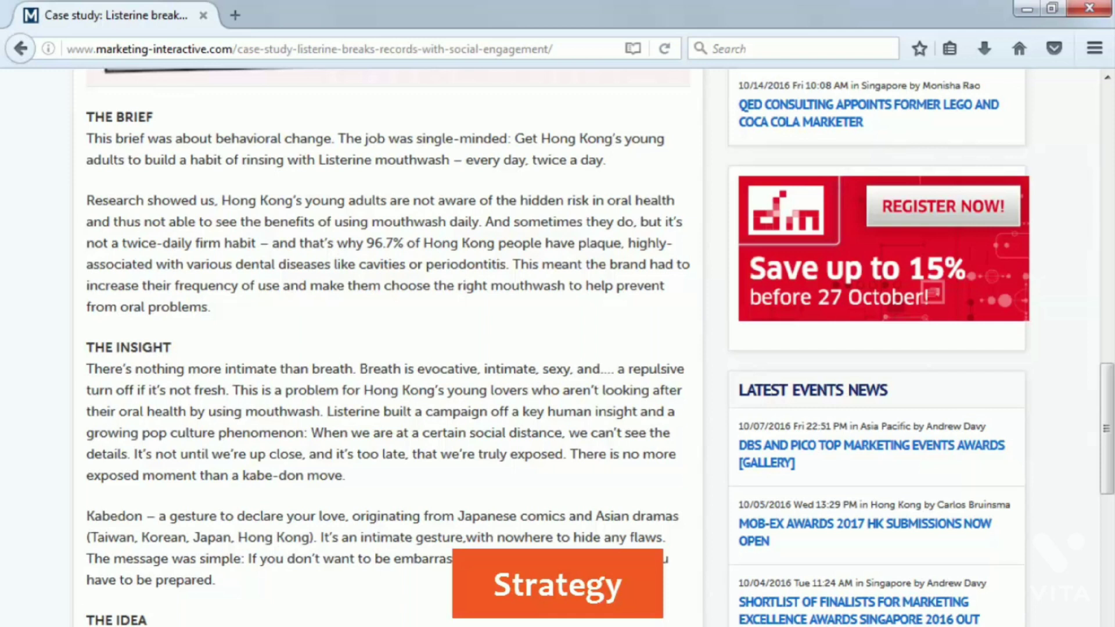
pyautogui.scroll(-4, 600, 347)
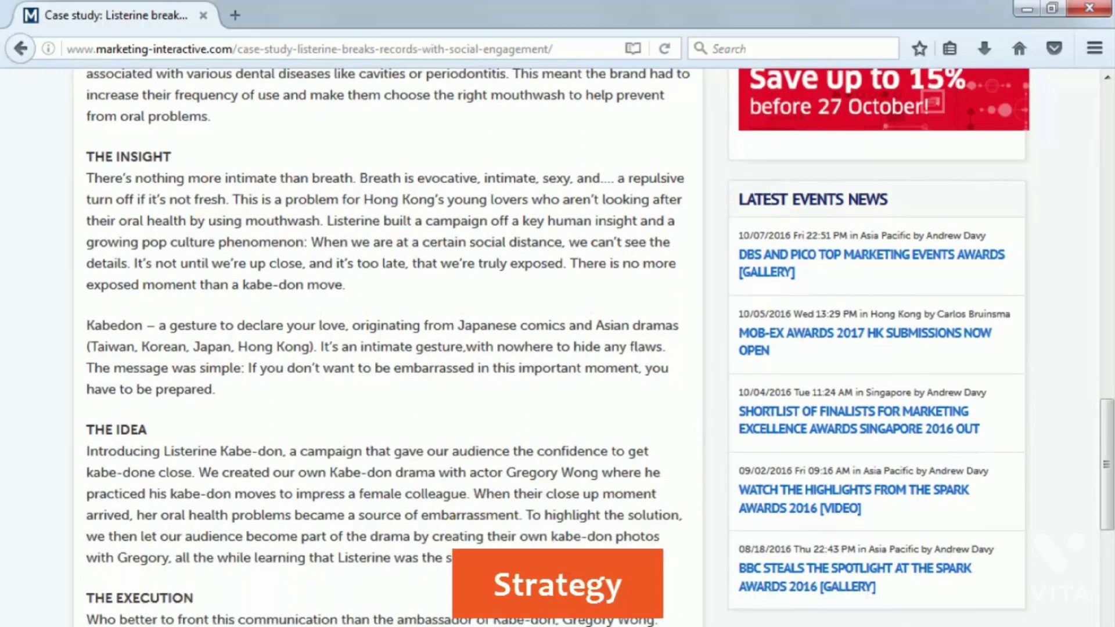
pyautogui.scroll(-4, 600, 348)
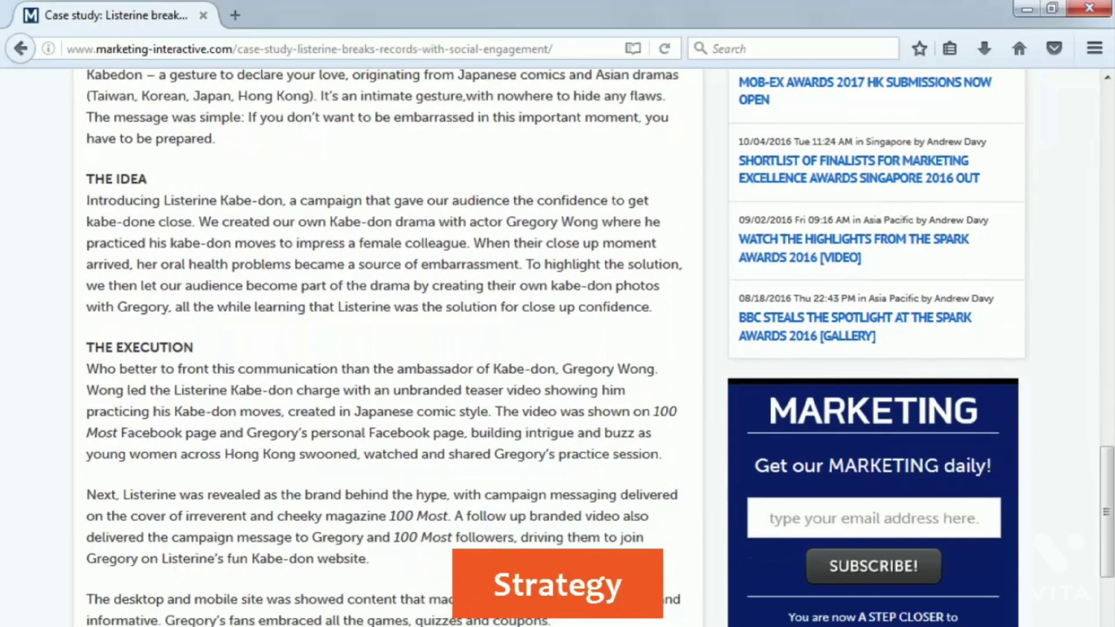
pyautogui.scroll(-4, 600, 347)
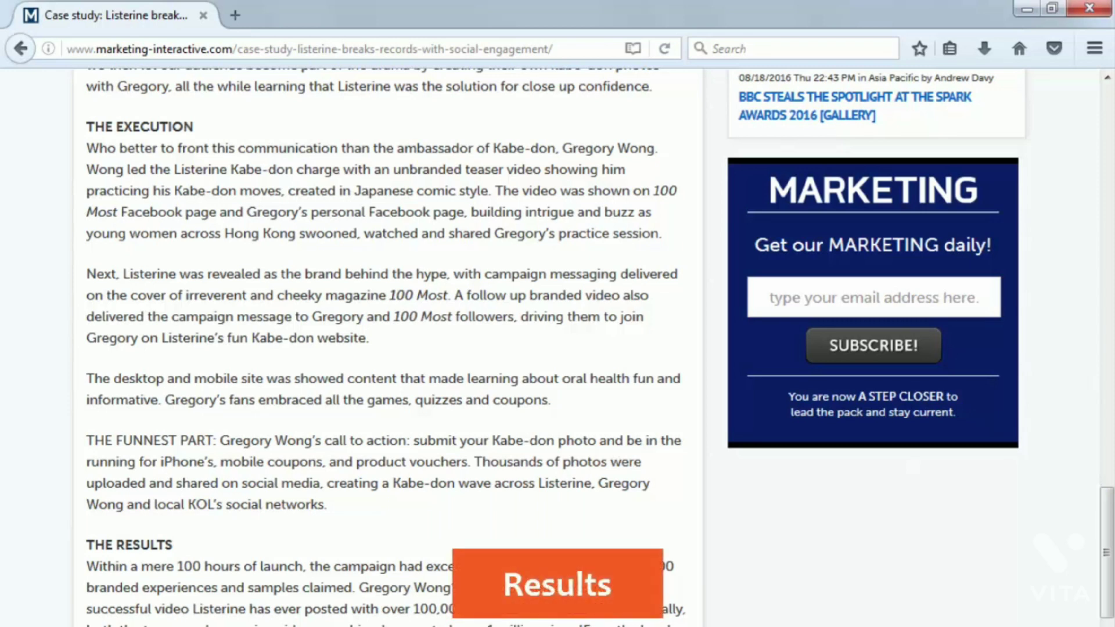
pyautogui.click(385, 606)
pyautogui.moveTo(417, 610); pyautogui.dragTo(641, 621)
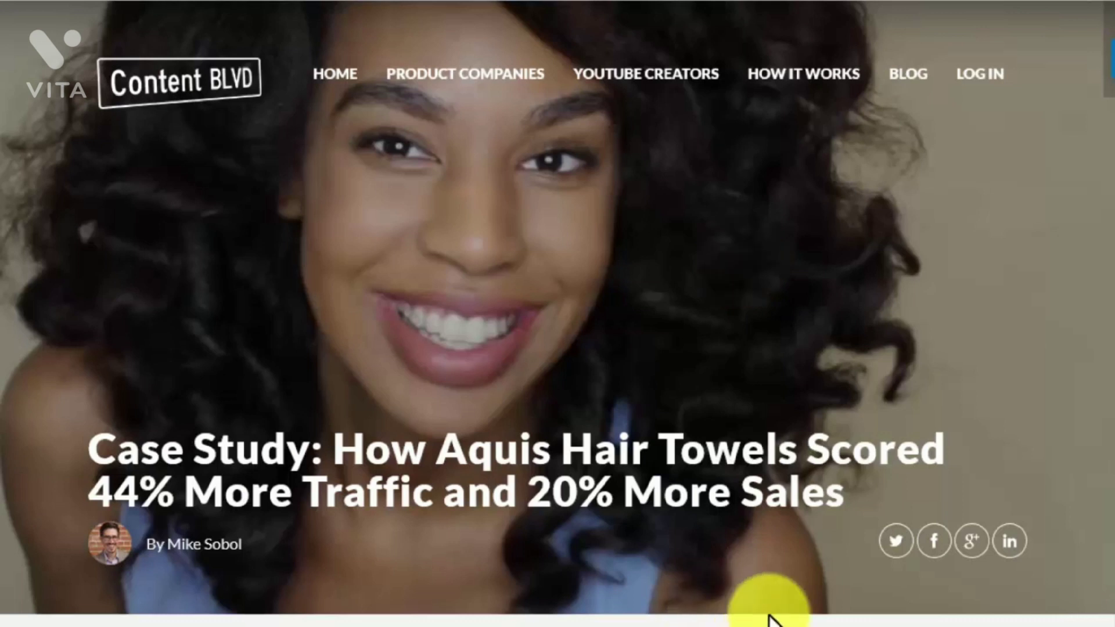
# - Read the Aquis Hair Towels case study from the introduction through the strategy section on peer to peer influence and authenticity
pyautogui.scroll(-5, 805, 620)
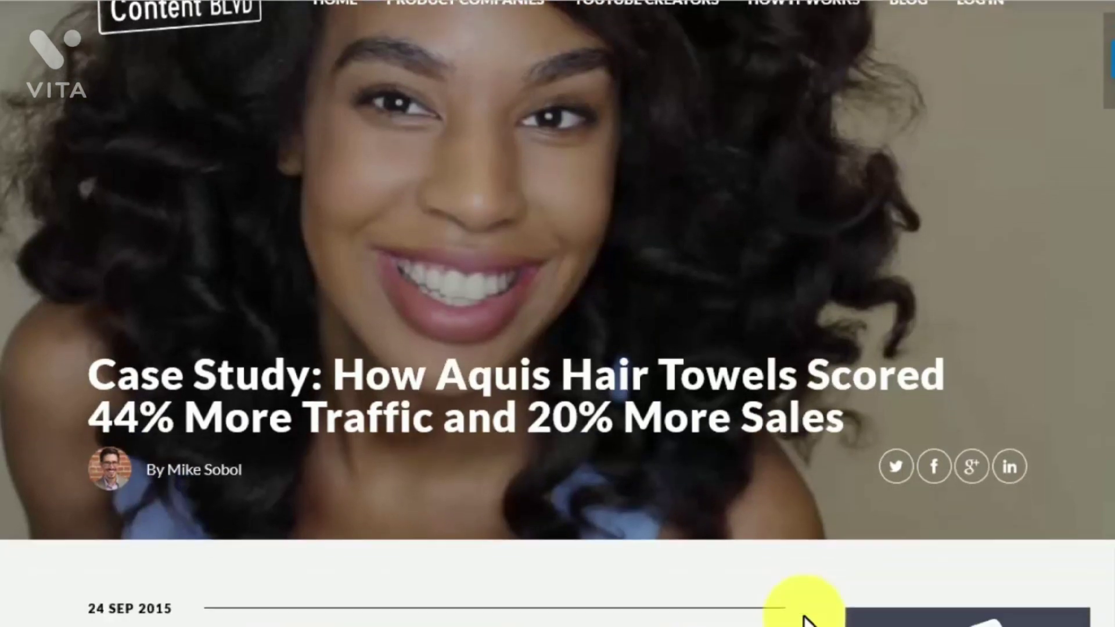
pyautogui.scroll(-5, 805, 620)
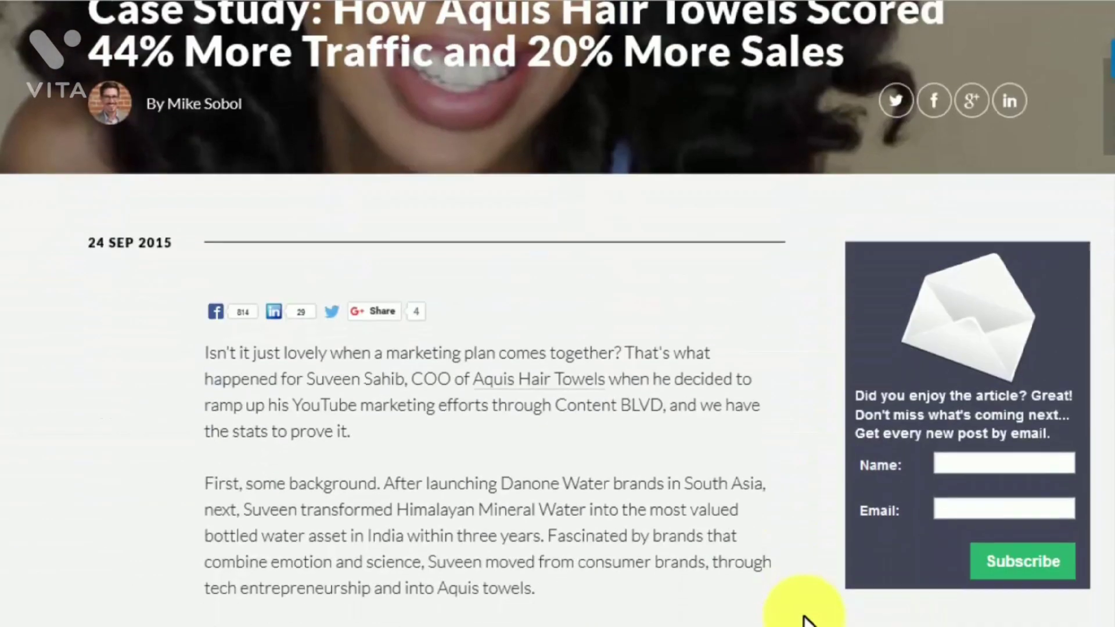
pyautogui.scroll(-5, 804, 621)
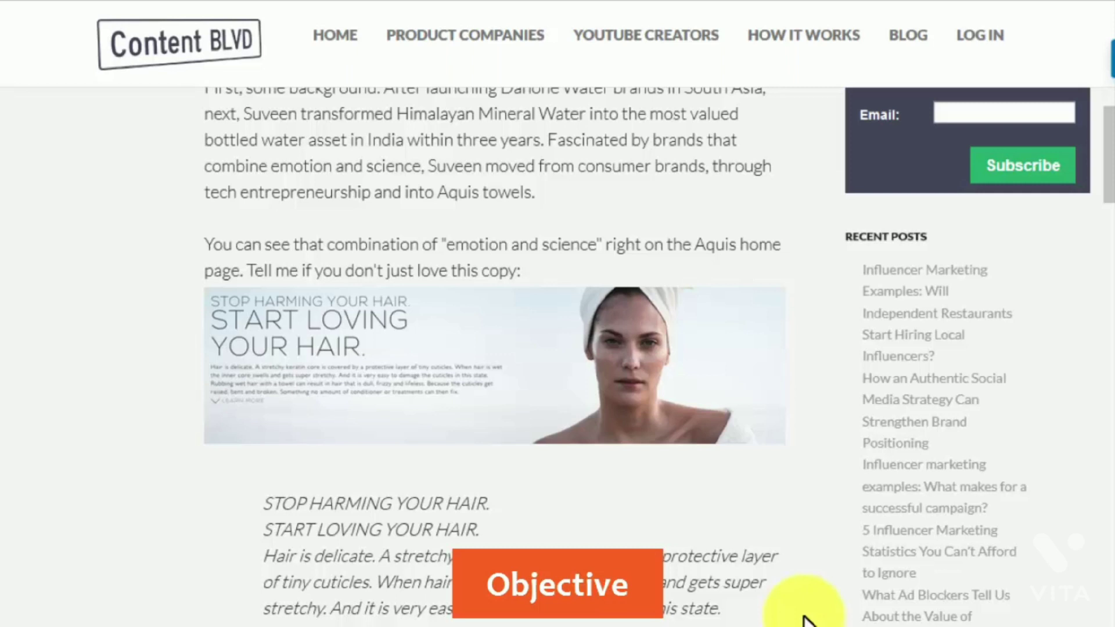
pyautogui.scroll(-5, 807, 622)
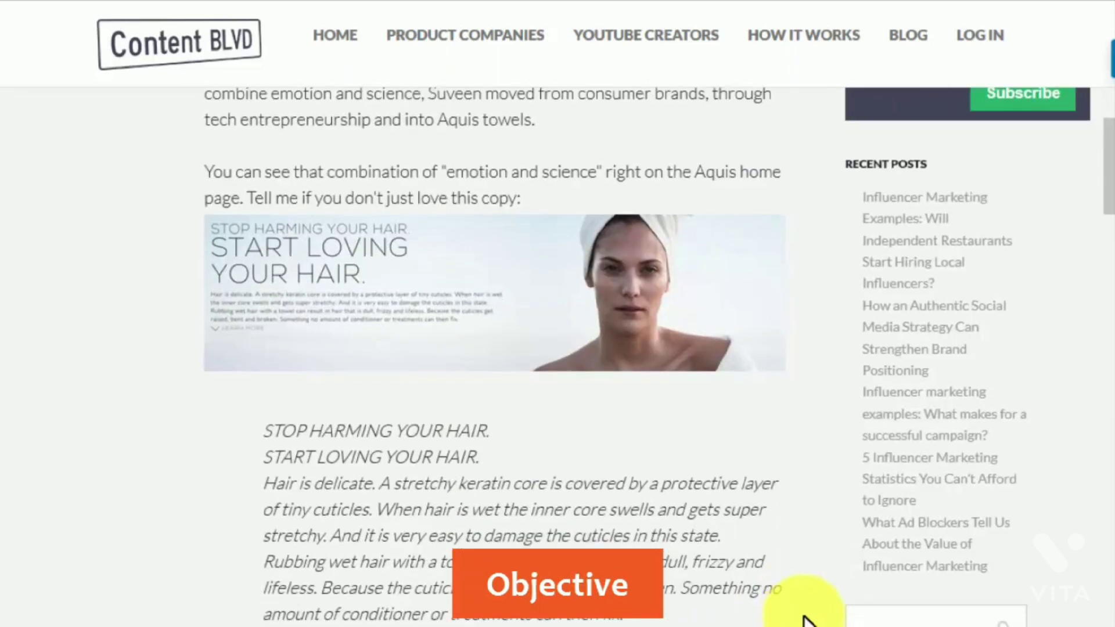
pyautogui.scroll(-8, 807, 622)
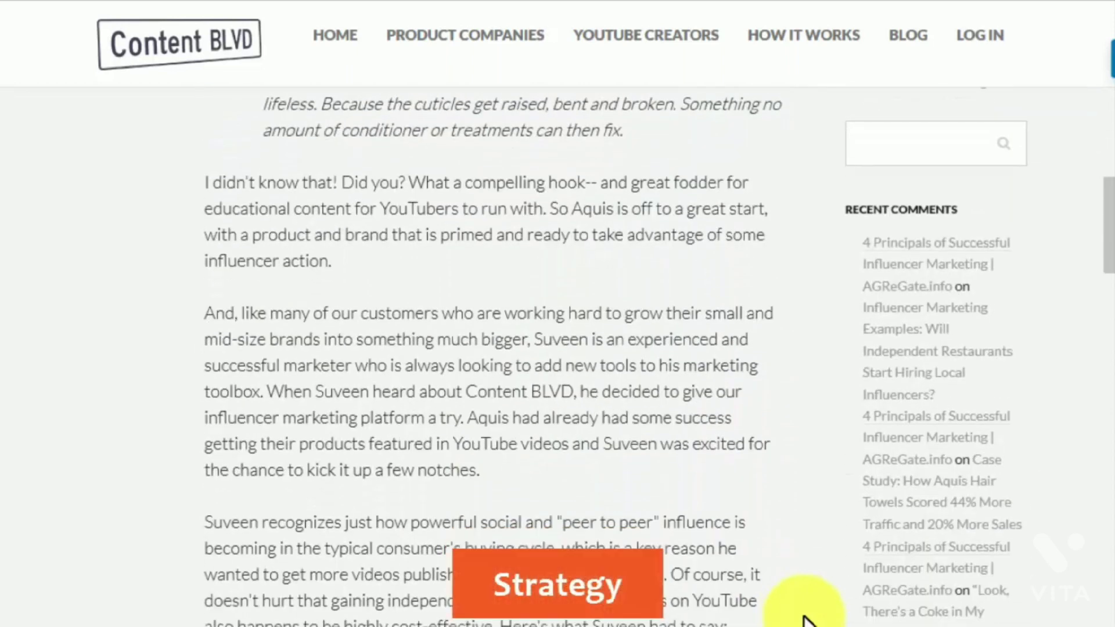
pyautogui.scroll(-6, 807, 622)
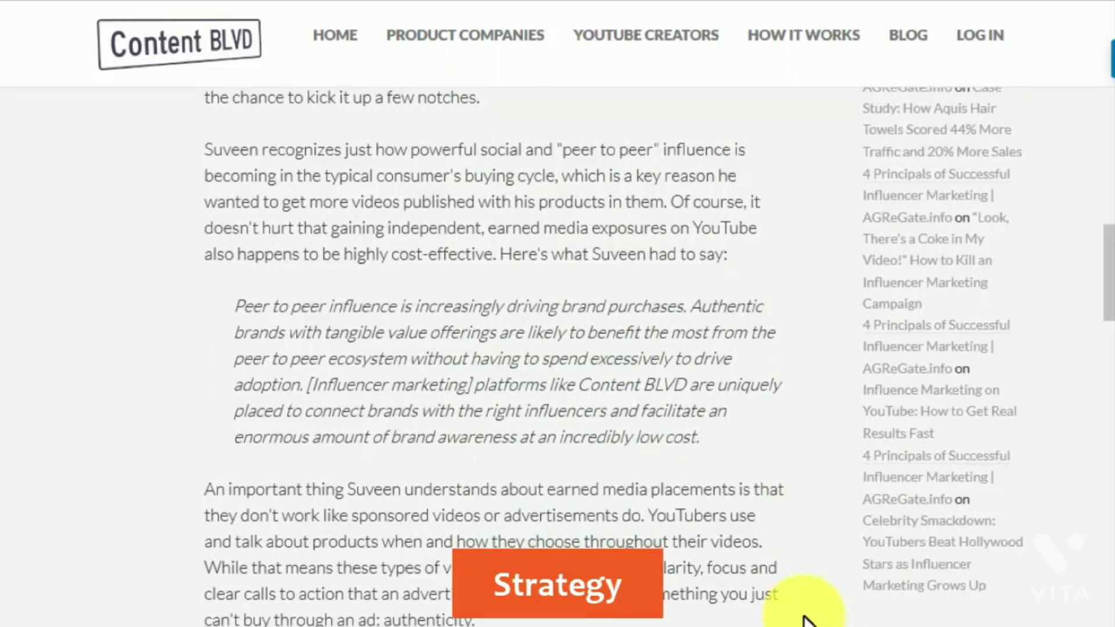
pyautogui.scroll(-4, 807, 621)
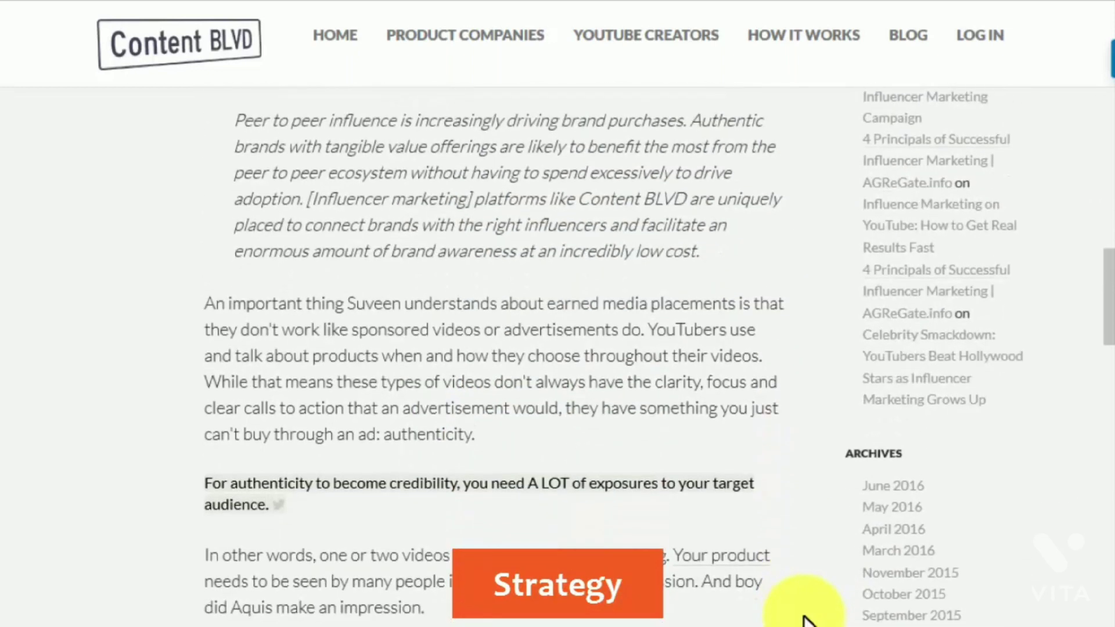
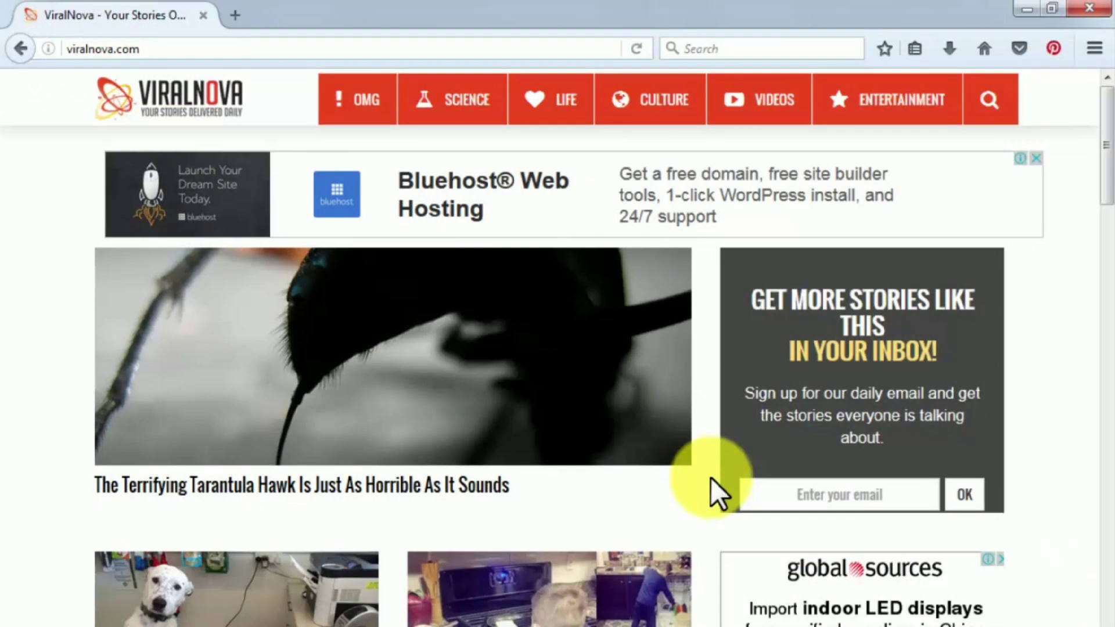
# - Open the Bluehost web hosting ad on the ViralNova home page, view the advertiser's page and return to ViralNova
pyautogui.click(723, 214)
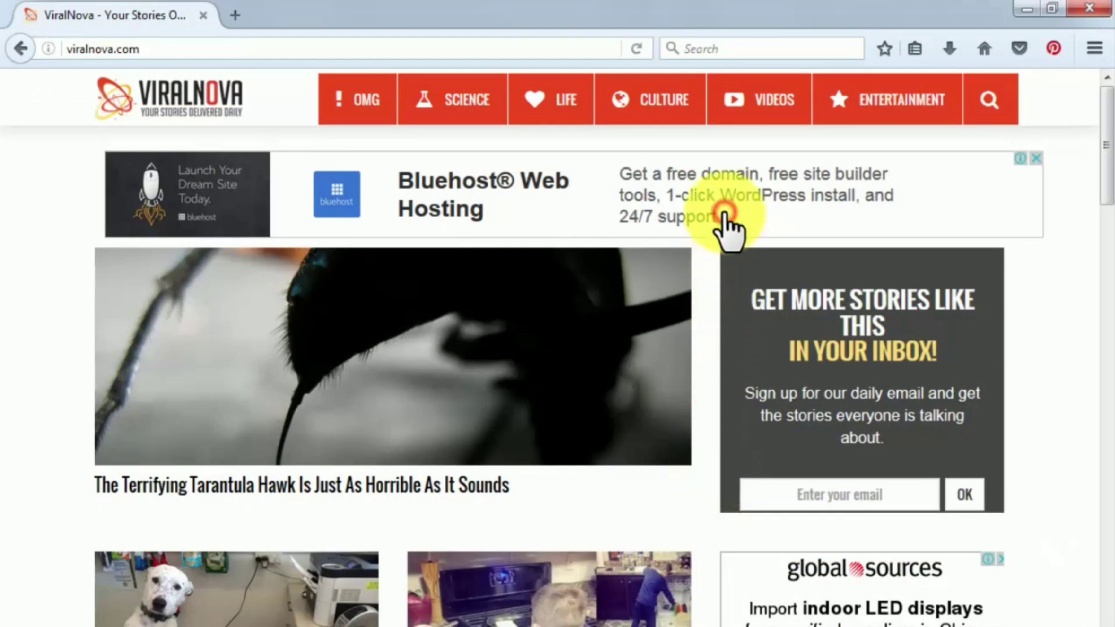
pyautogui.click(26, 51)
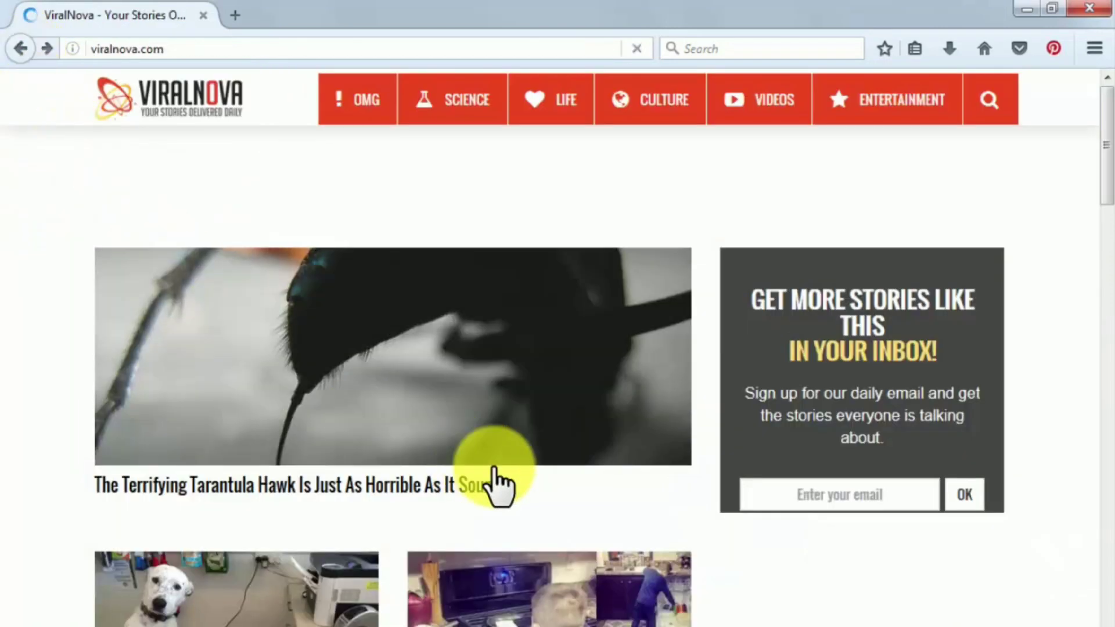
pyautogui.click(694, 497)
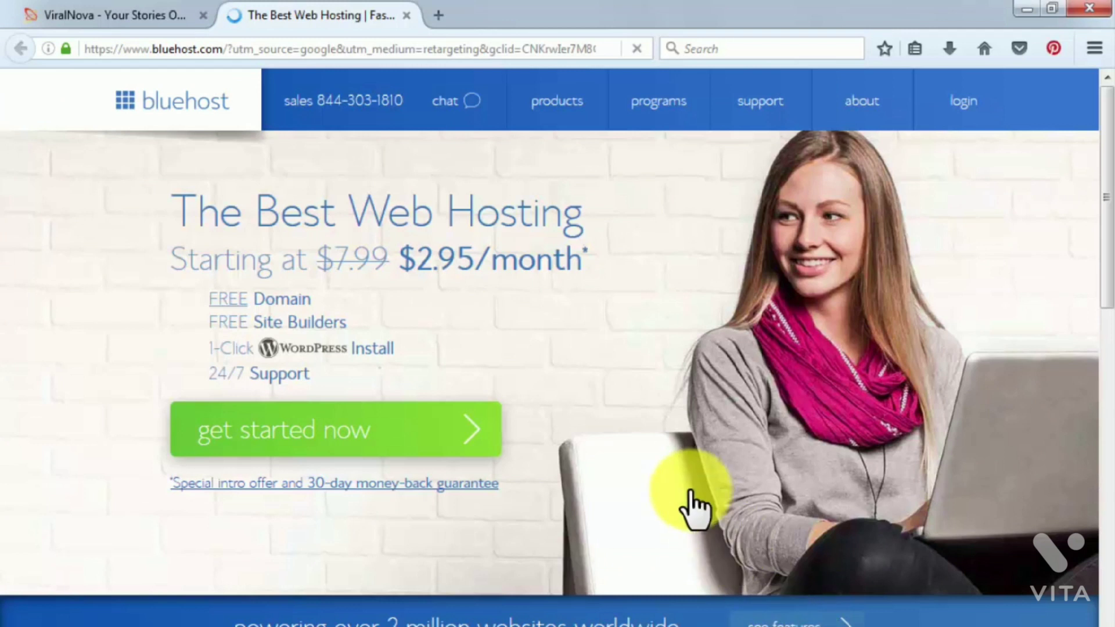
pyautogui.click(408, 21)
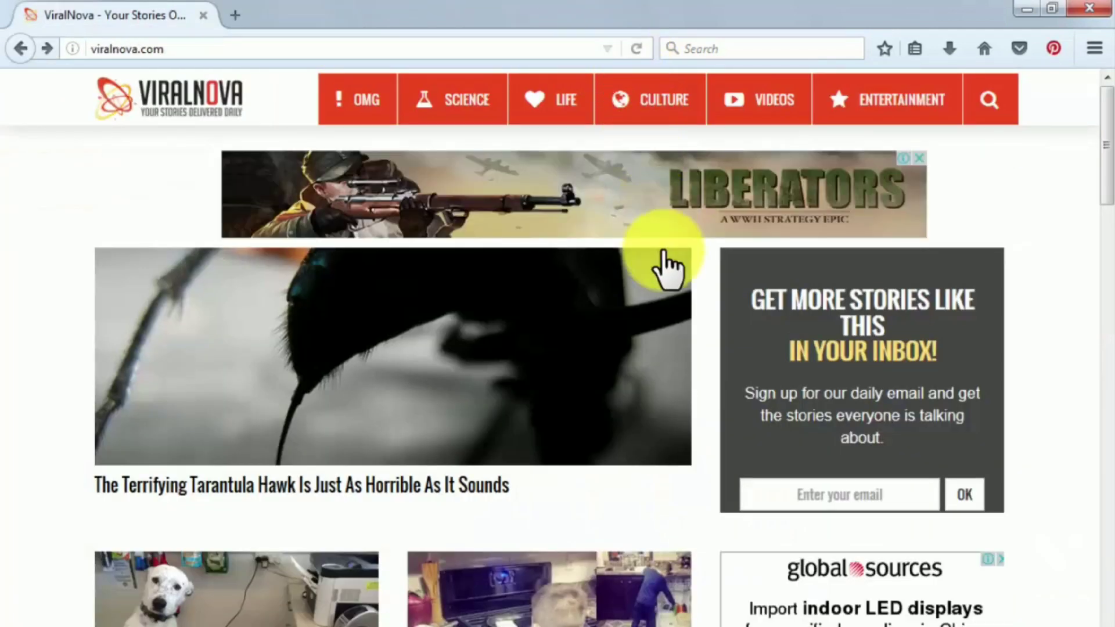
# - Open the Global Sources ad on ViralNova and browse the supplier listings for indoor LED displays
pyautogui.click(810, 609)
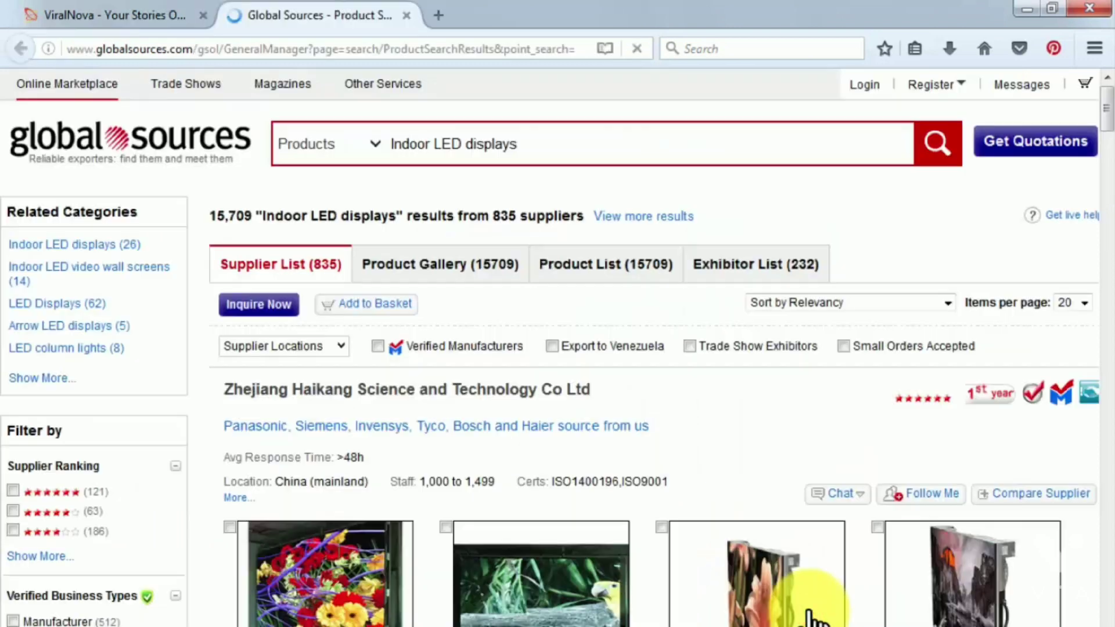
pyautogui.scroll(-2, 810, 618)
pyautogui.scroll(-7, 810, 619)
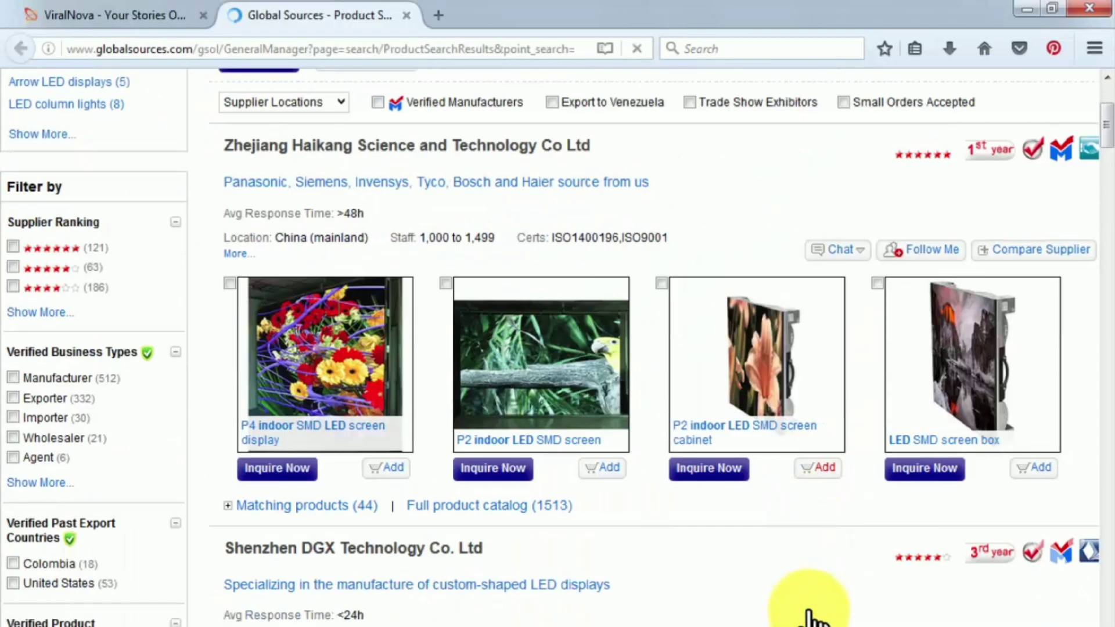
pyautogui.scroll(-2, 810, 619)
pyautogui.scroll(-2, 810, 619)
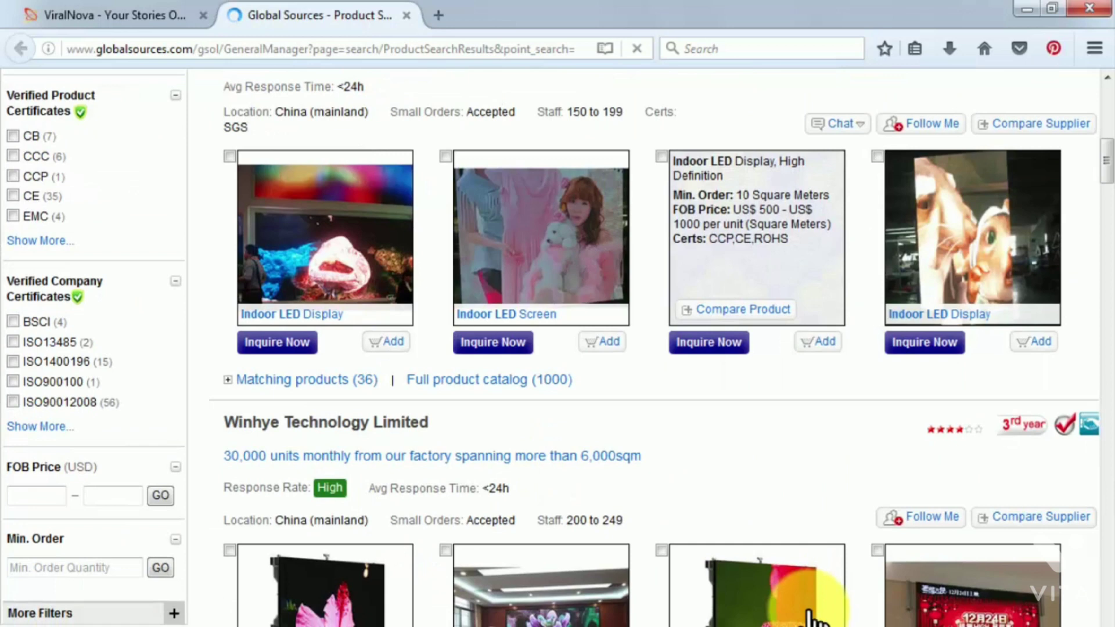
pyautogui.scroll(-5, 810, 618)
pyautogui.scroll(-7, 810, 619)
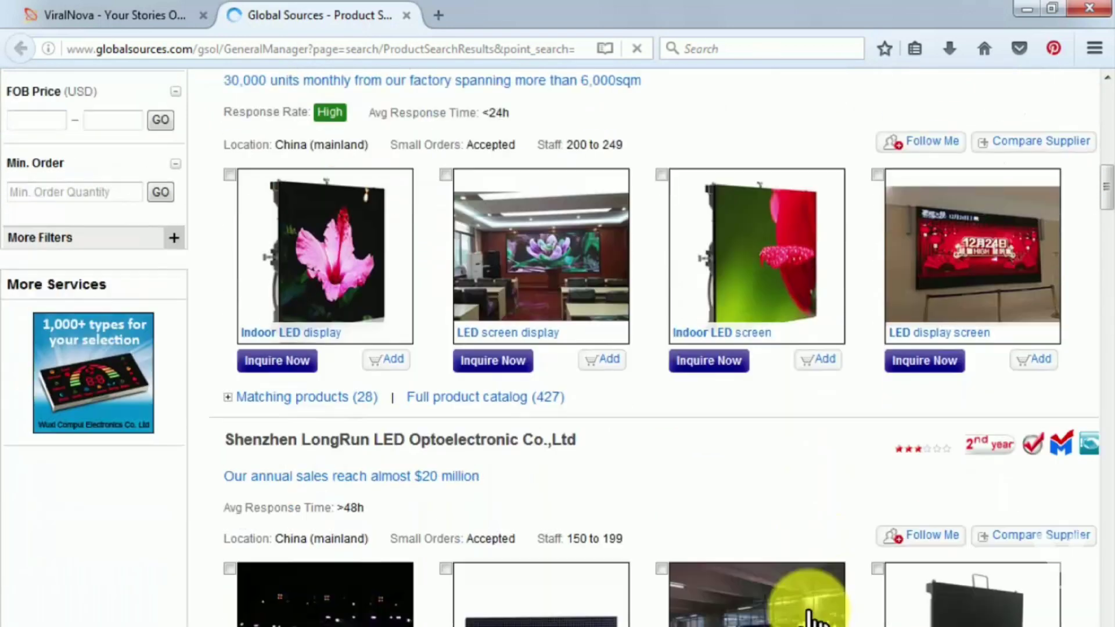
pyautogui.scroll(-2, 811, 618)
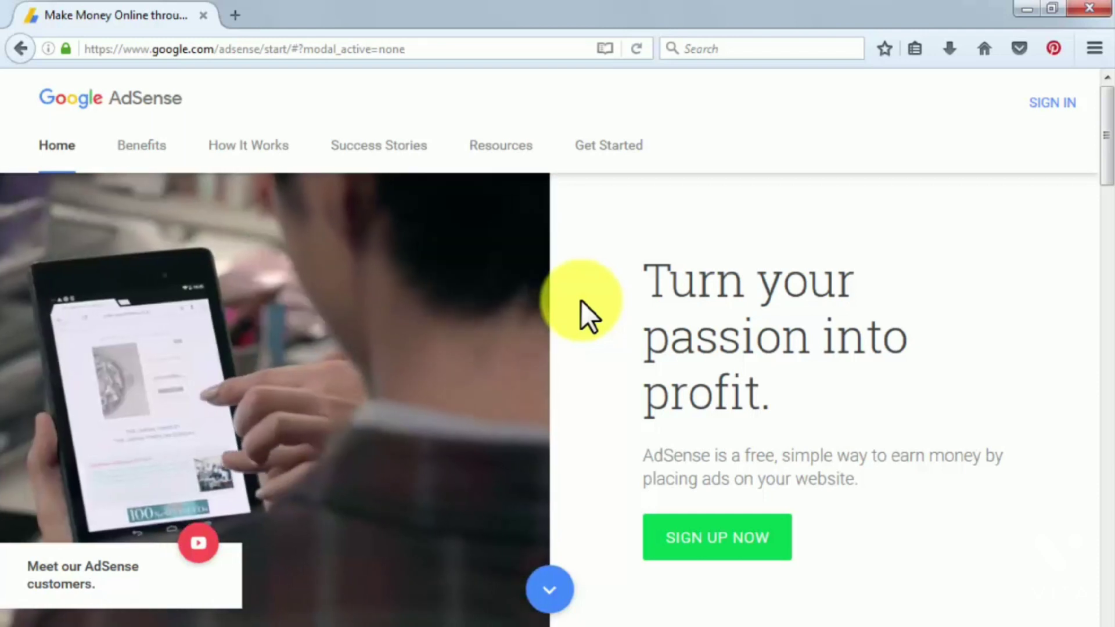
# - Read the Google AdSense home page from the introduction through the benefits on ad control and highest paying ads
pyautogui.scroll(-1, 811, 618)
pyautogui.scroll(-10, 810, 618)
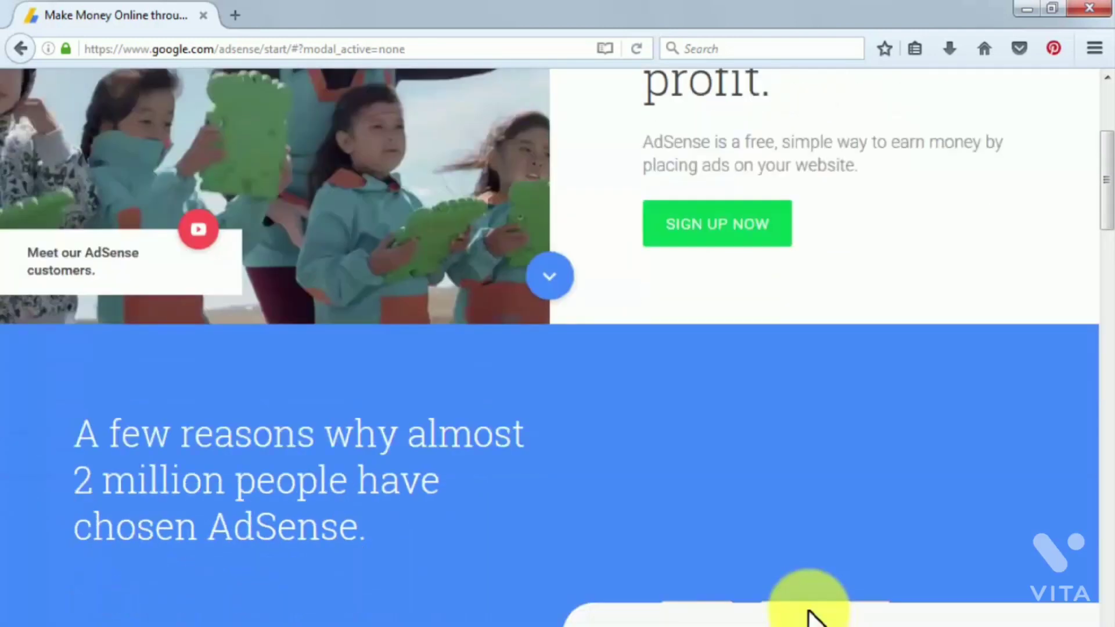
pyautogui.scroll(-10, 811, 619)
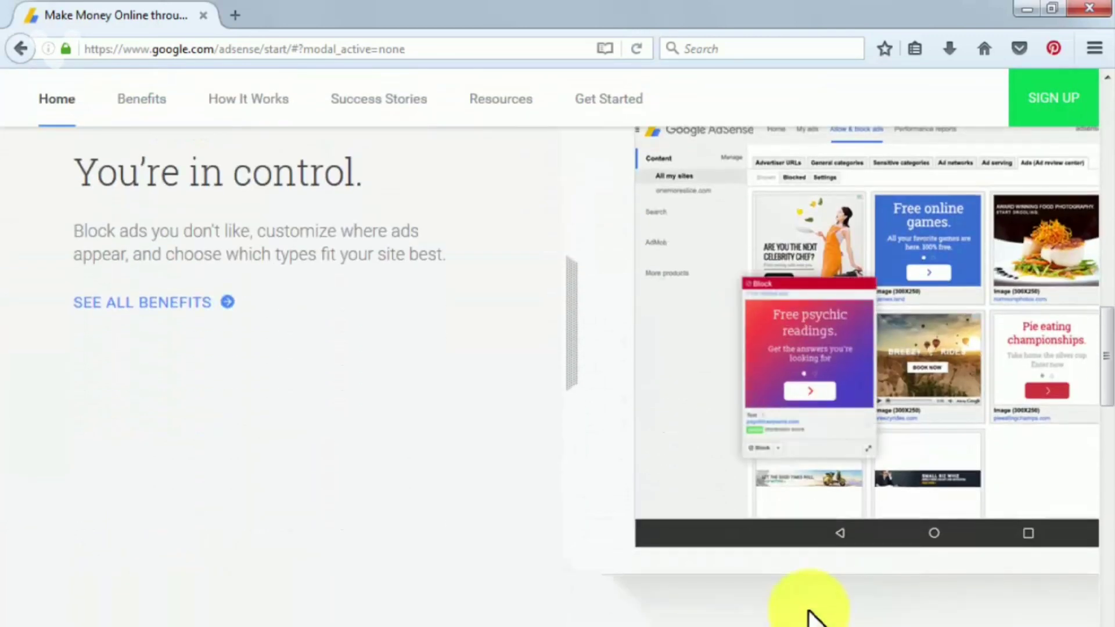
pyautogui.scroll(-10, 810, 619)
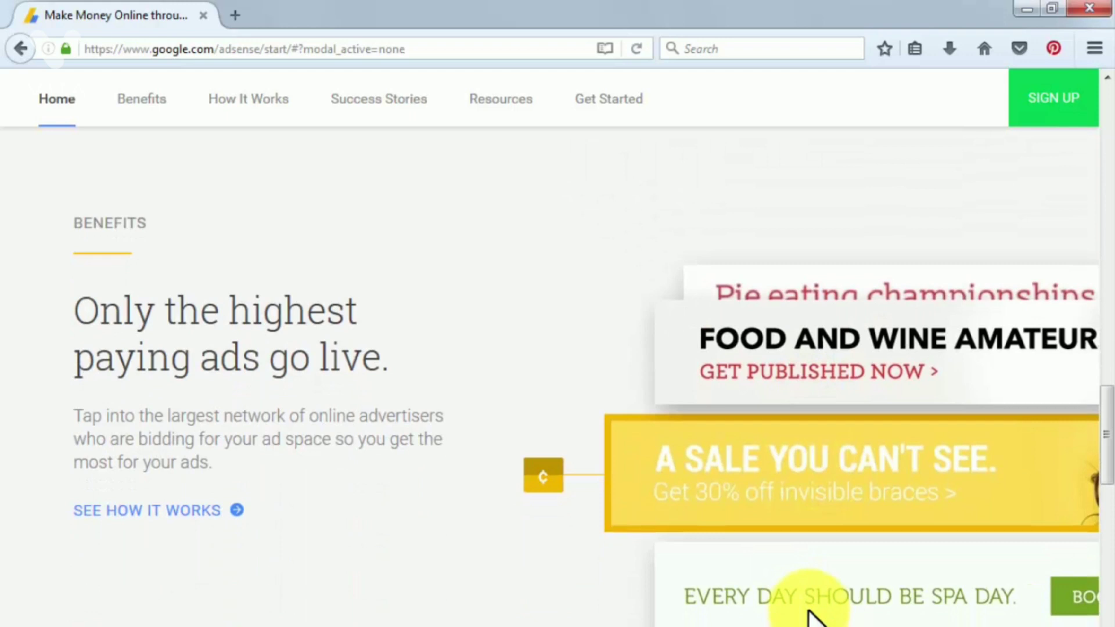
# - Open the AdSense How It Works page and read its four steps, from selecting the ad to getting paid
pyautogui.click(241, 100)
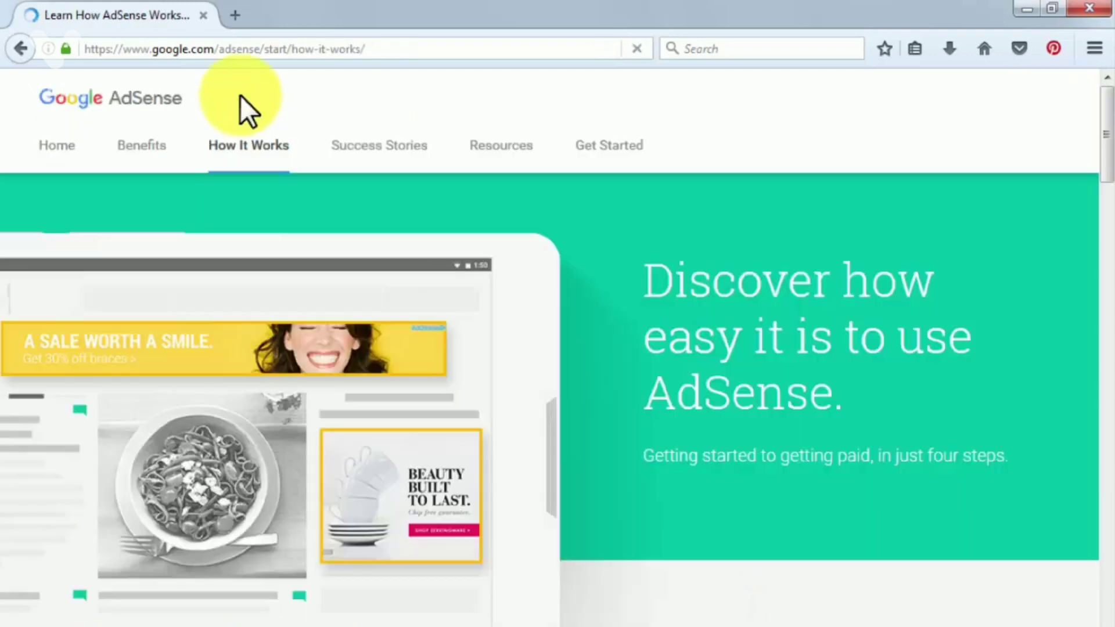
pyautogui.scroll(-8, 1006, 388)
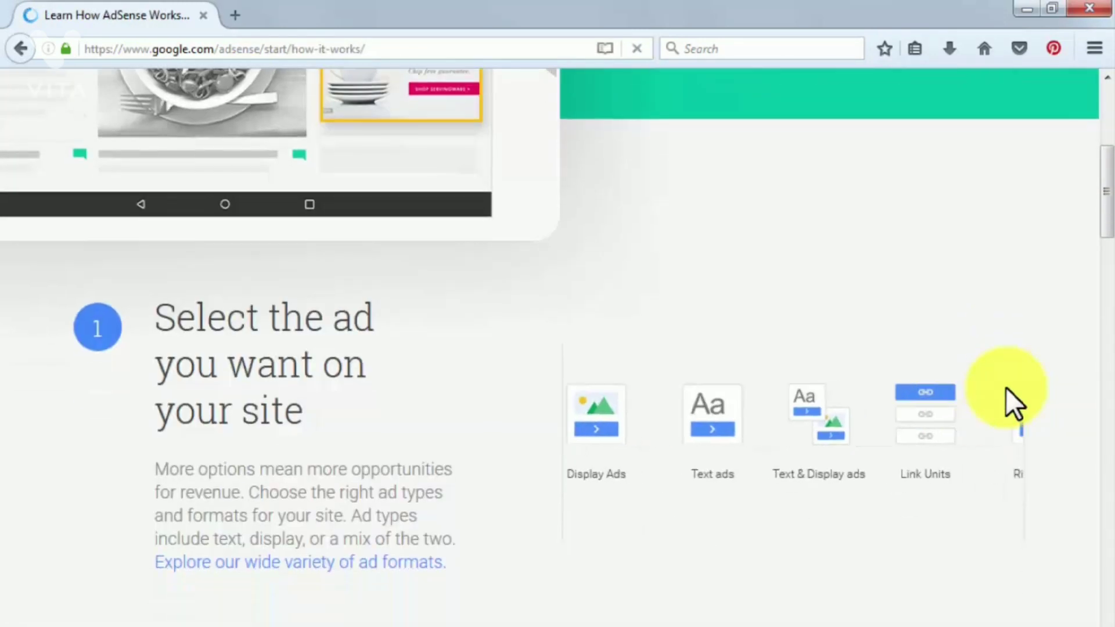
pyautogui.scroll(-2, 1006, 388)
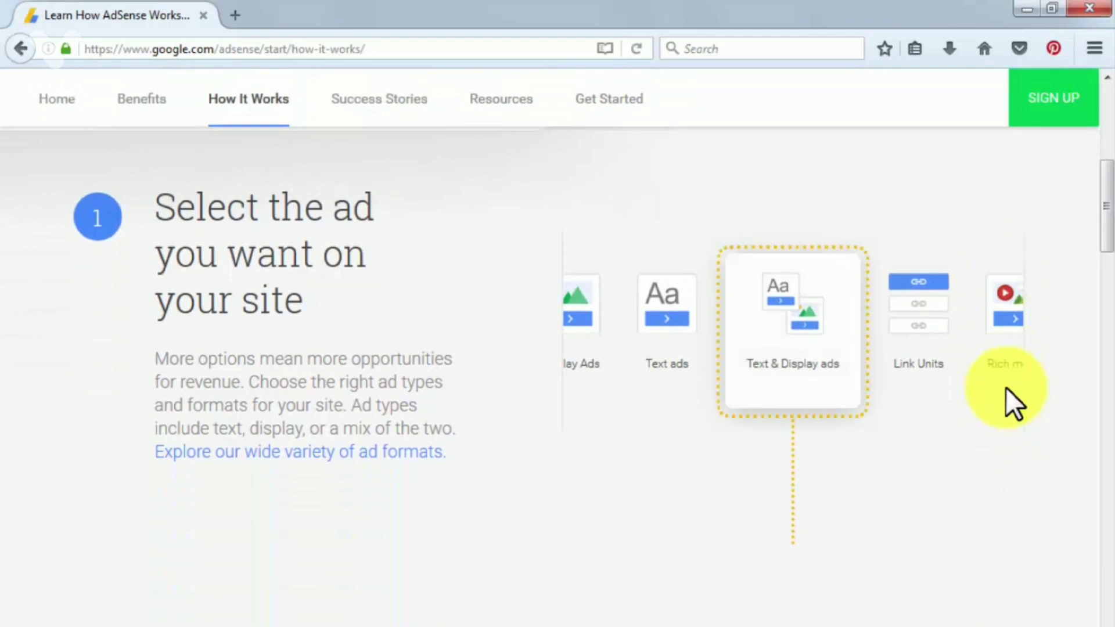
pyautogui.scroll(-7, 1006, 388)
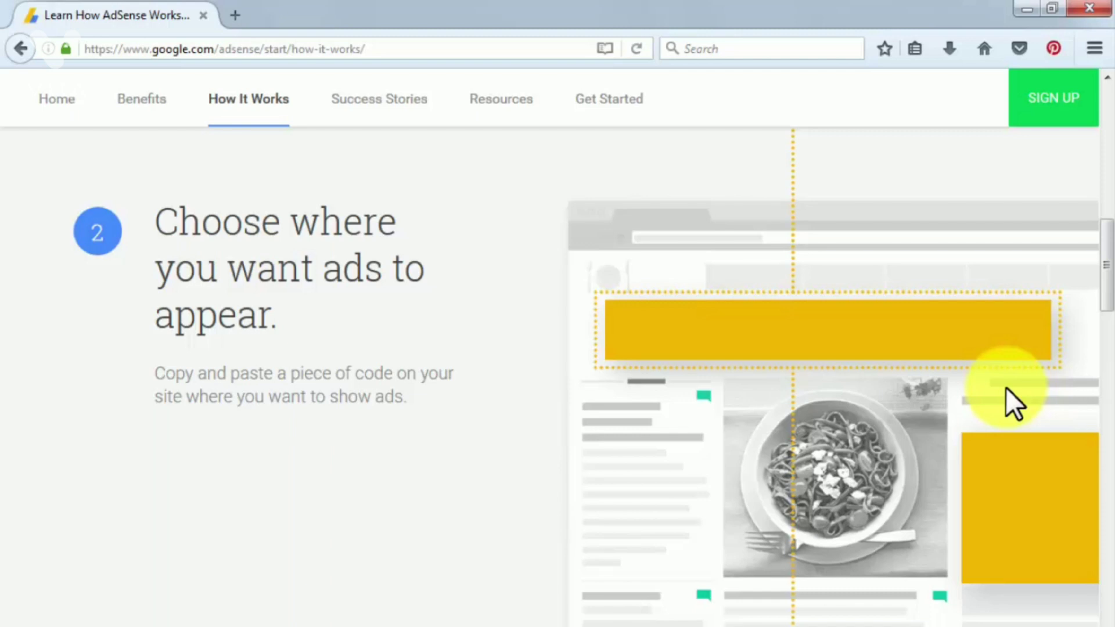
pyautogui.scroll(-5, 1006, 388)
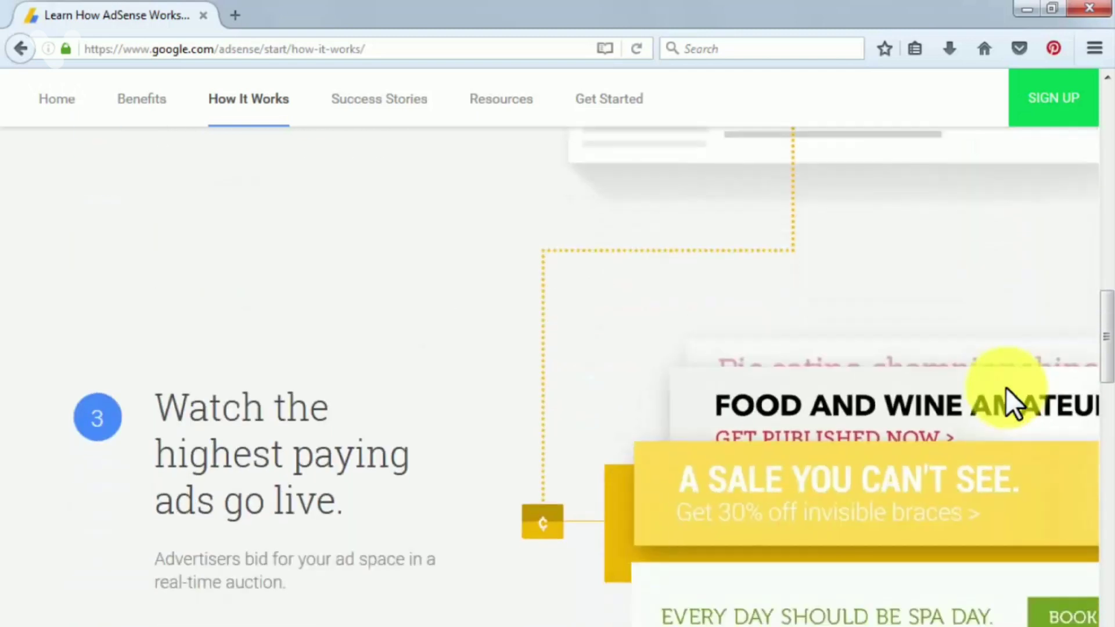
pyautogui.scroll(-5, 1006, 388)
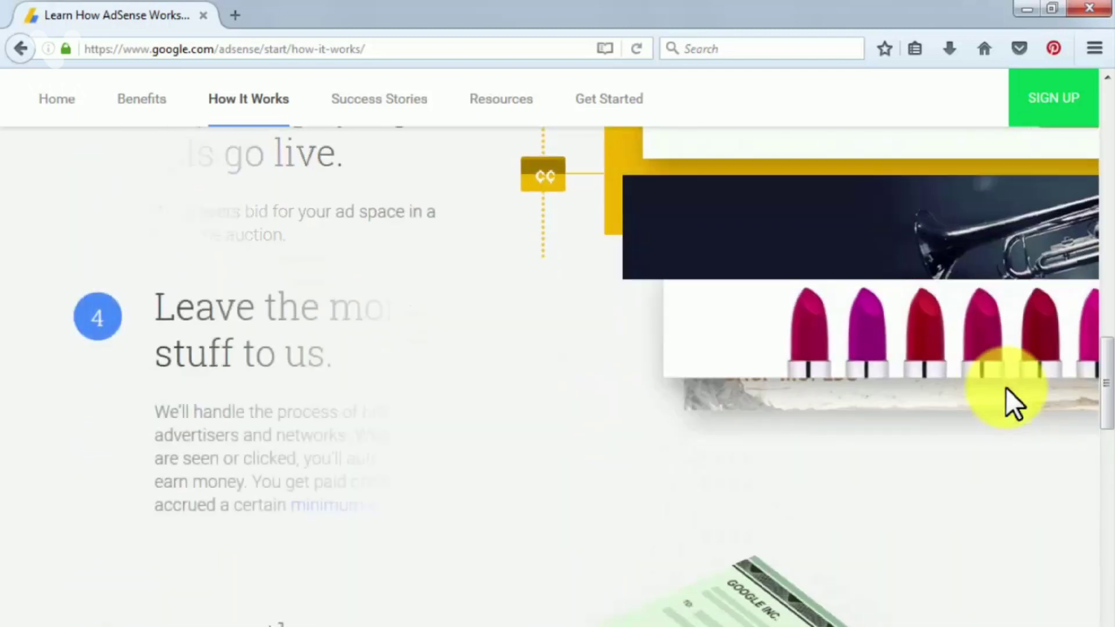
# - Start the AdSense sign-up with an existing Google account and submit diabetescaremadeeasy.com as the website
pyautogui.click(1040, 113)
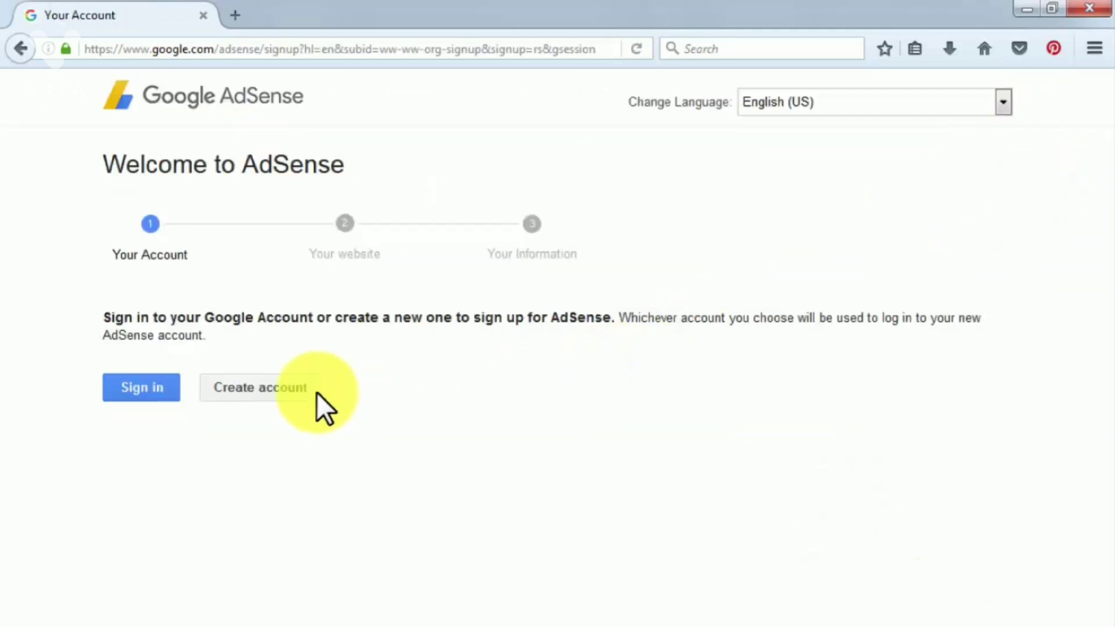
pyautogui.click(138, 393)
pyautogui.click(322, 325)
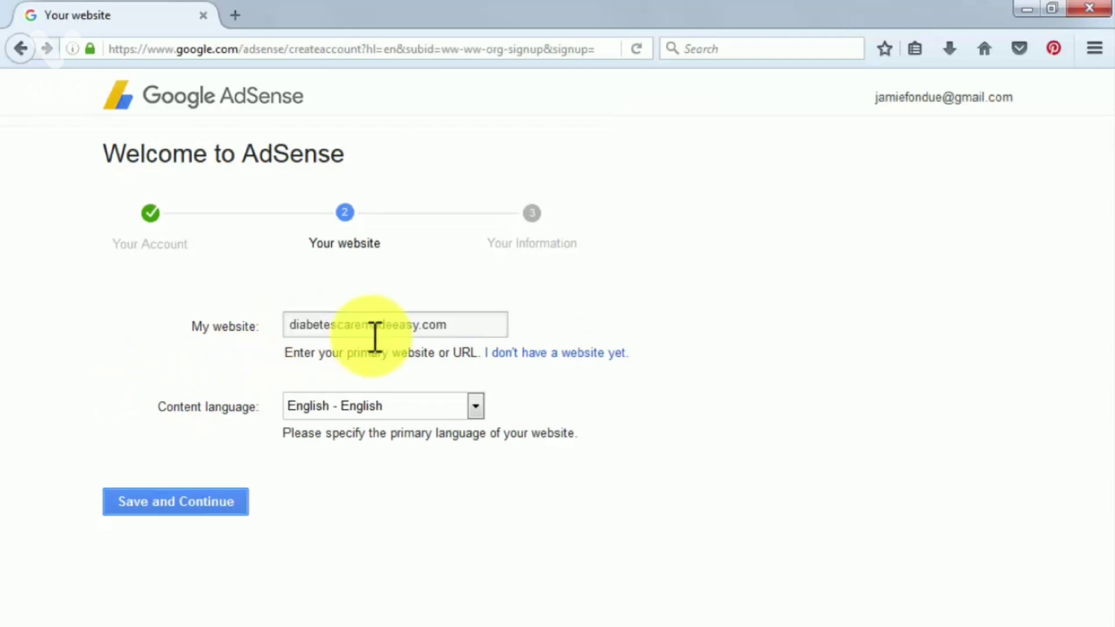
pyautogui.click(183, 512)
pyautogui.scroll(-5, 183, 511)
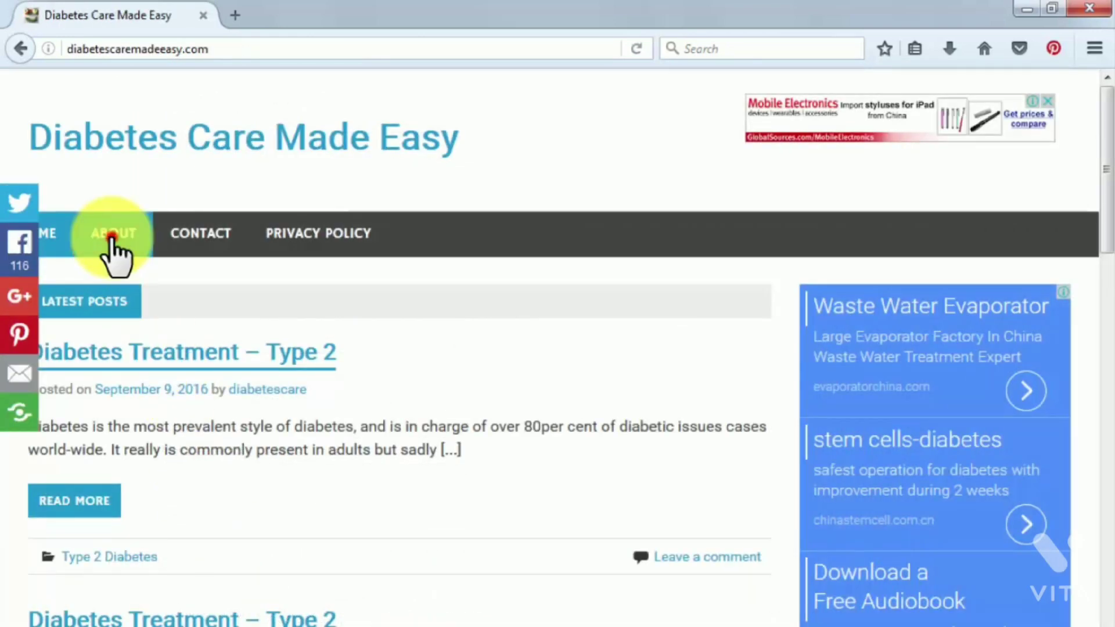
# - View the About and Contact pages of the Diabetes Care Made Easy site
pyautogui.click(111, 235)
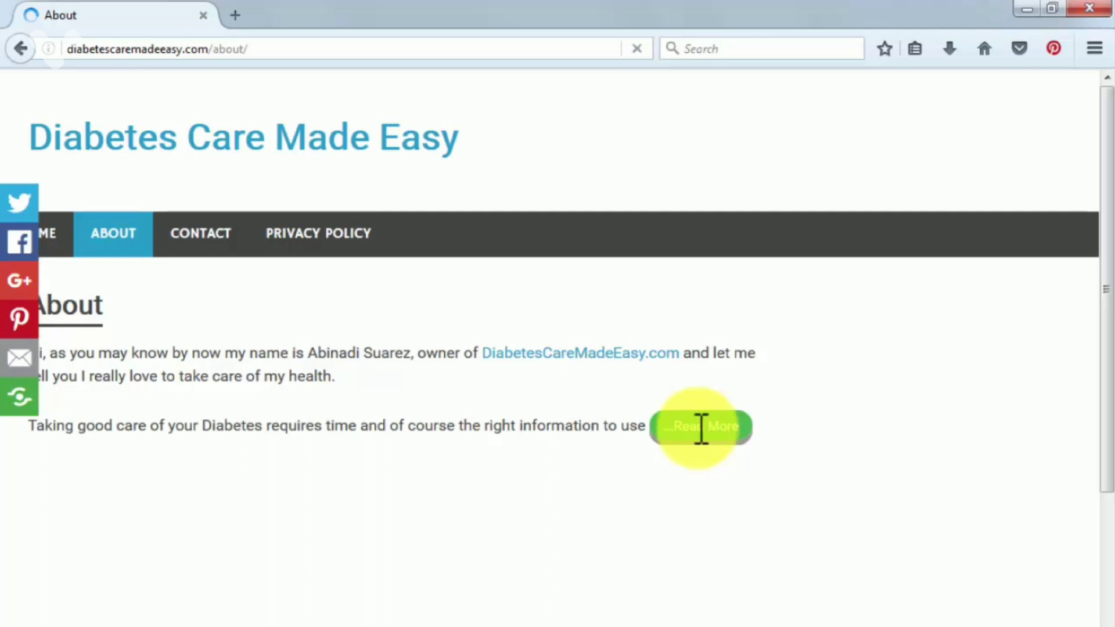
pyautogui.click(204, 235)
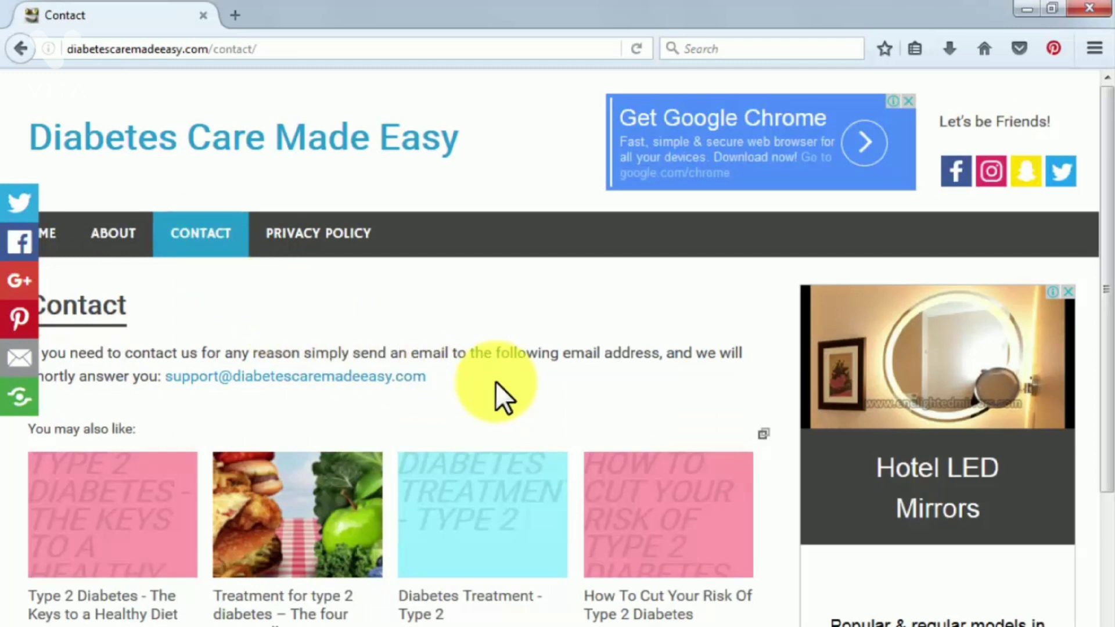
pyautogui.scroll(-5, 497, 385)
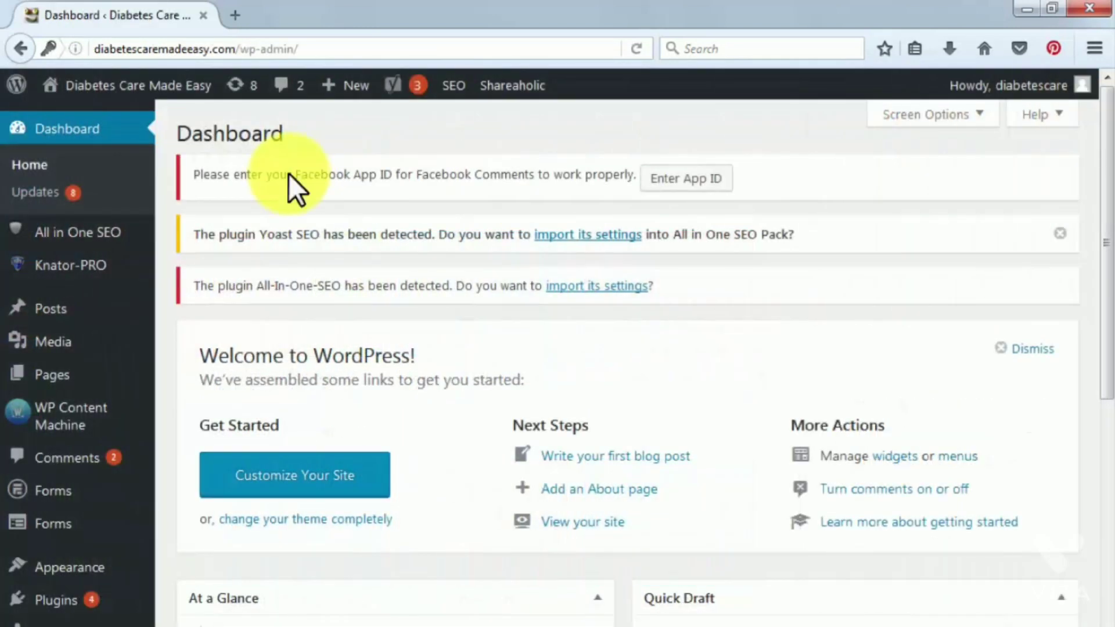
# - Add a Text widget below the Wp-Insert Ad Widget on the WordPress site's Widgets page
pyautogui.moveTo(69, 566)
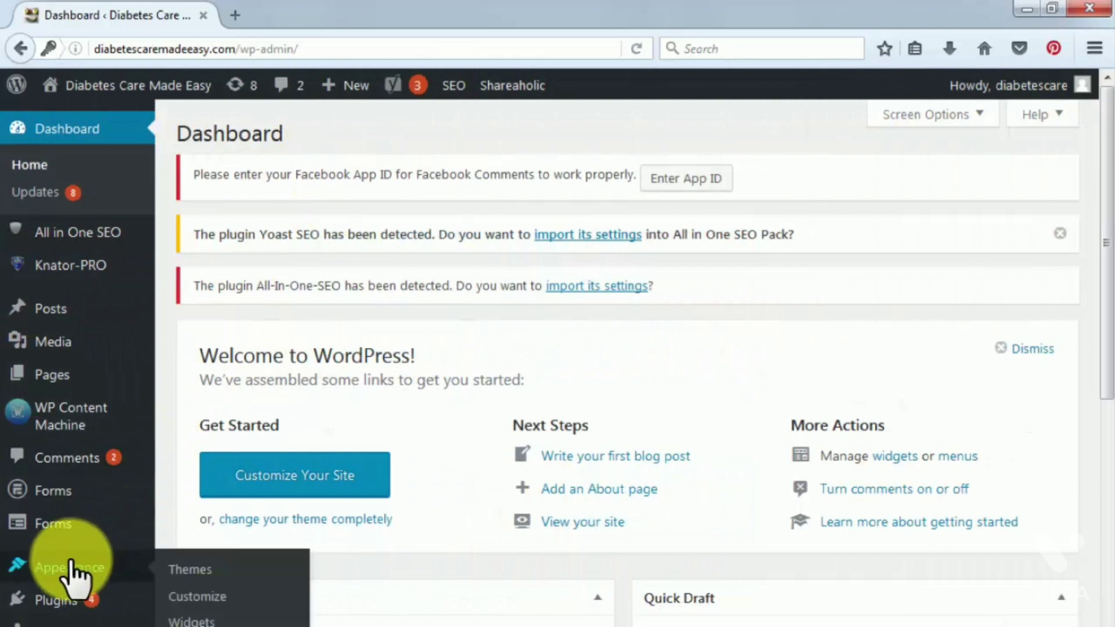
pyautogui.click(174, 617)
pyautogui.scroll(-15, 169, 607)
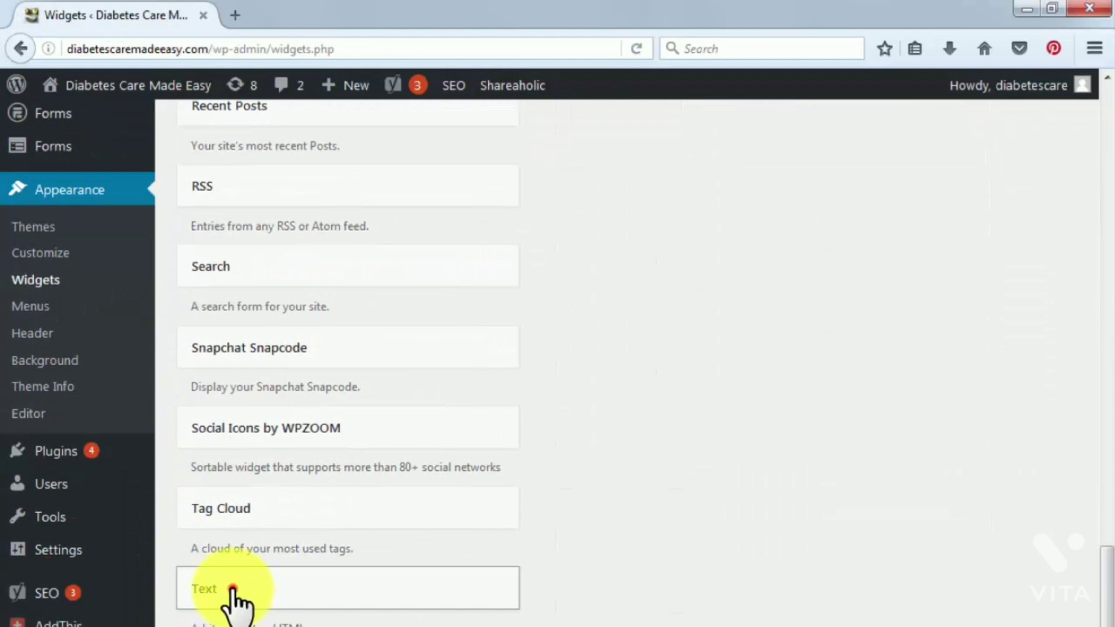
pyautogui.click(237, 604)
pyautogui.press('Return')
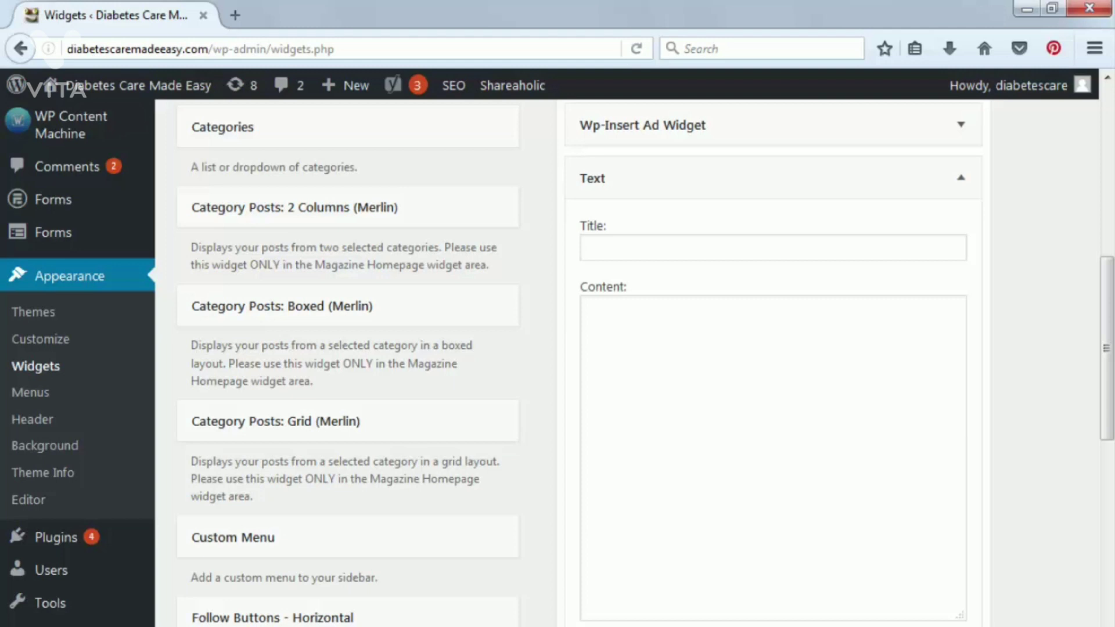
# - Paste the copied ad code into the content of the new Text widget
pyautogui.click(749, 397)
pyautogui.hotkey('ctrl', 'v')
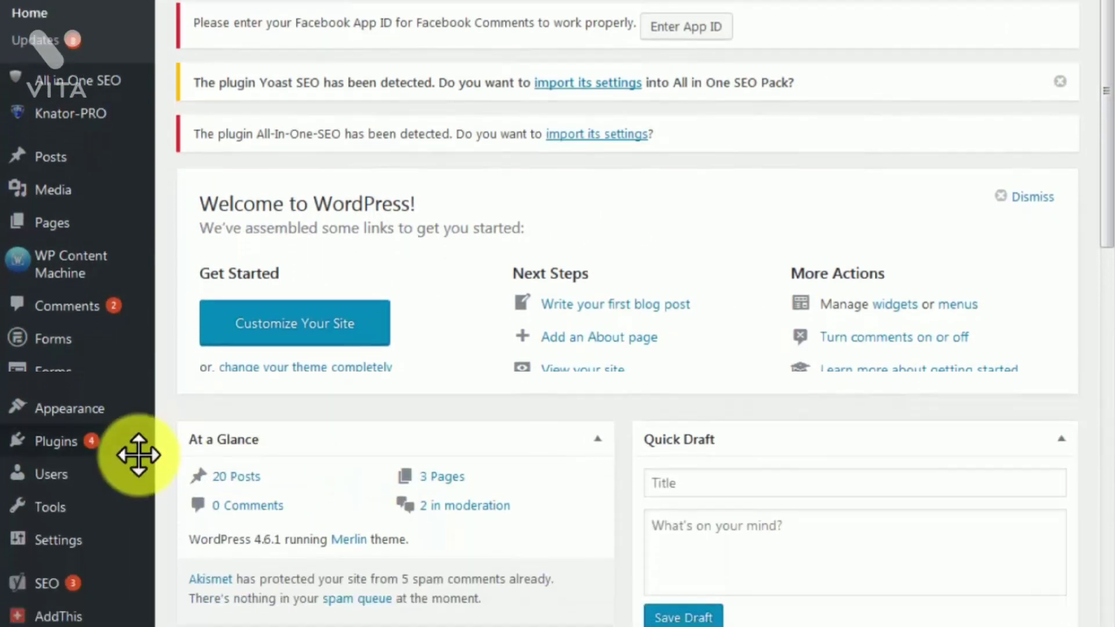
# - Search the plugins available to add to the WordPress site for "adsense" and browse through the results
pyautogui.moveTo(145, 473)
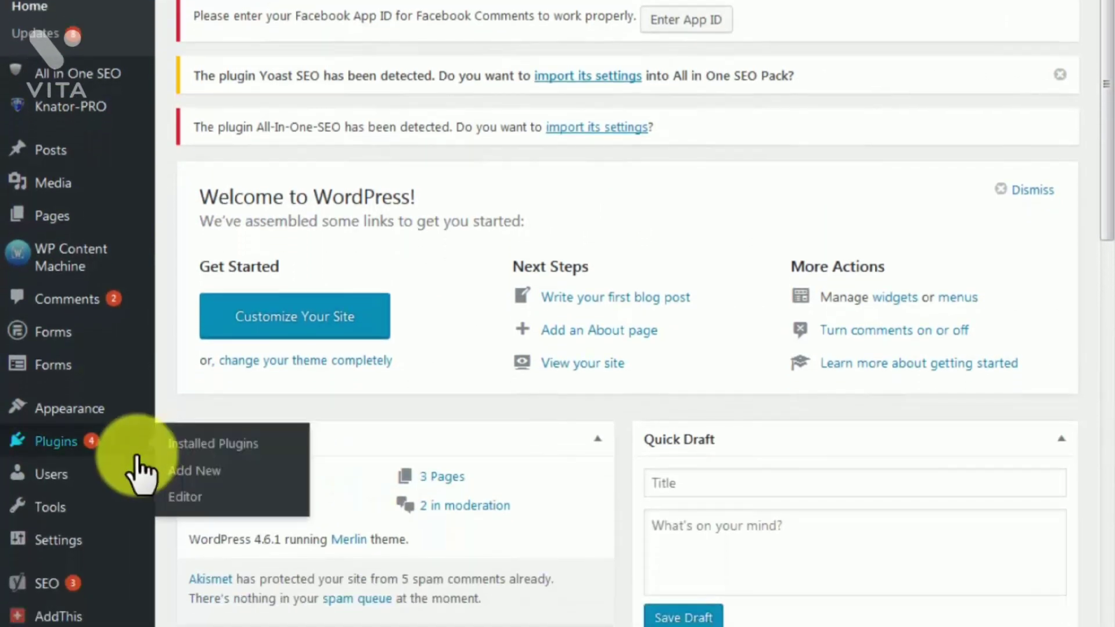
pyautogui.click(181, 467)
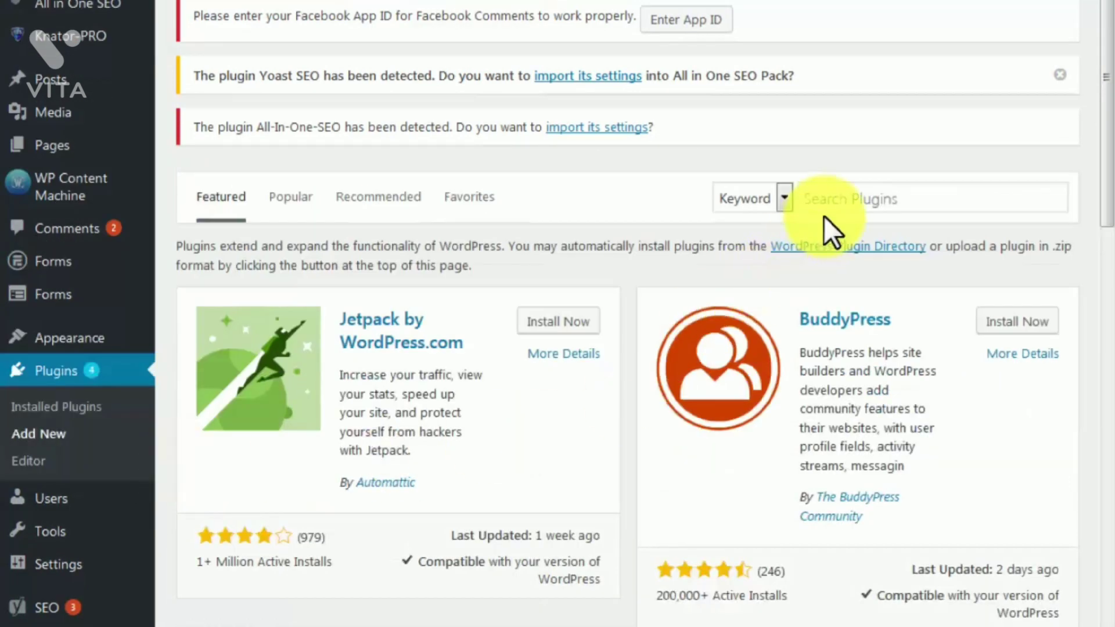
pyautogui.click(840, 198)
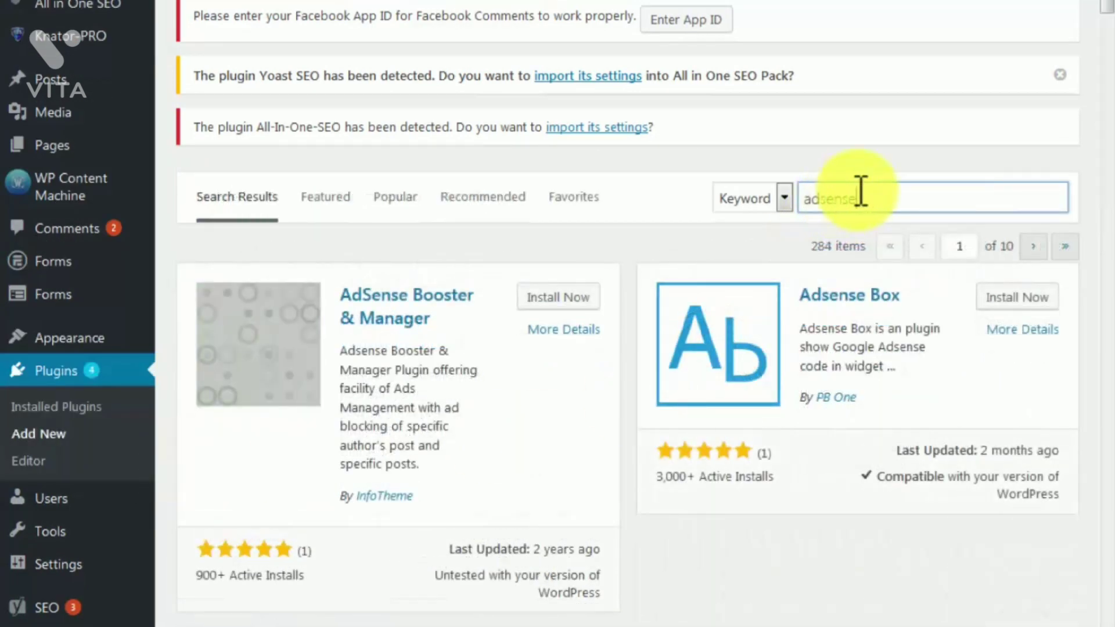
pyautogui.scroll(-12, 836, 201)
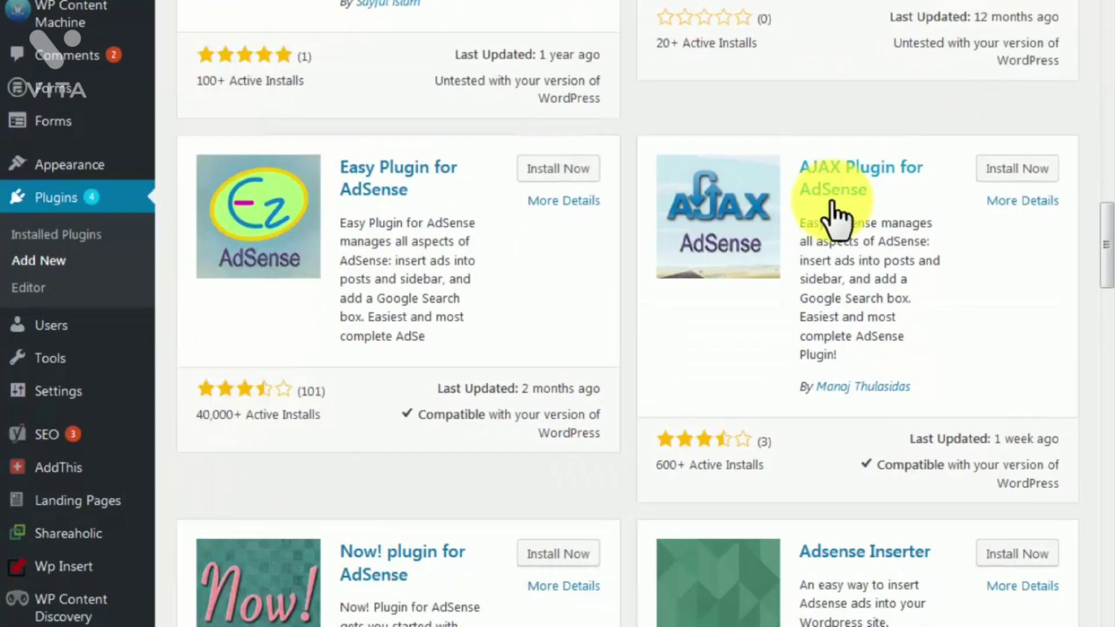
pyautogui.scroll(-8, 832, 215)
# - Install and activate the AdSense Plugin, and open its settings page
pyautogui.click(543, 331)
pyautogui.click(543, 331)
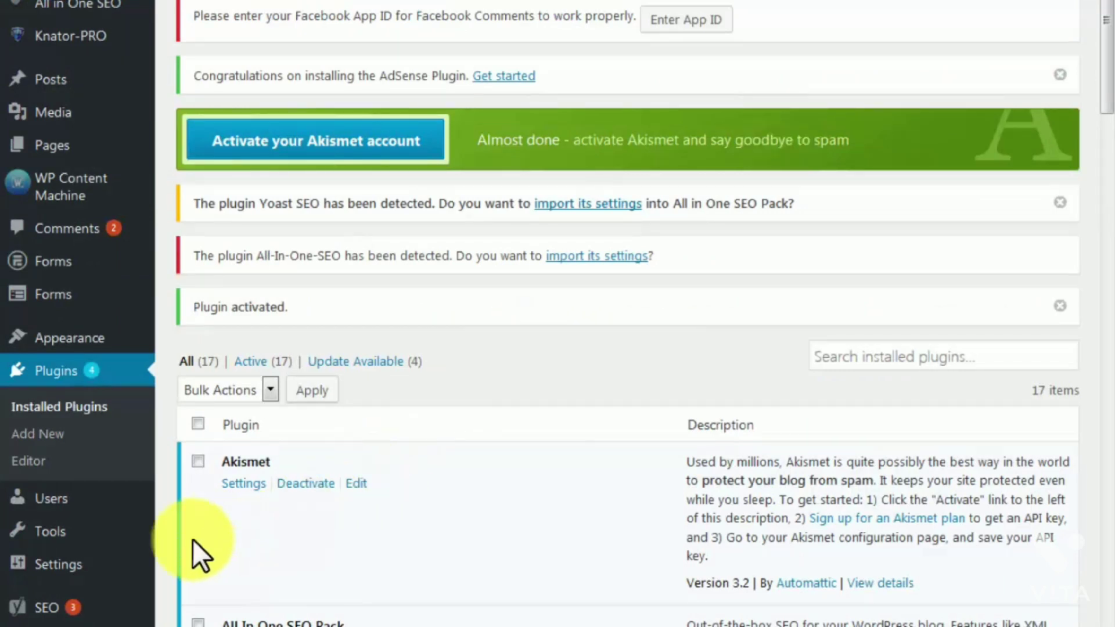
pyautogui.moveTo(55, 575)
pyautogui.click(213, 620)
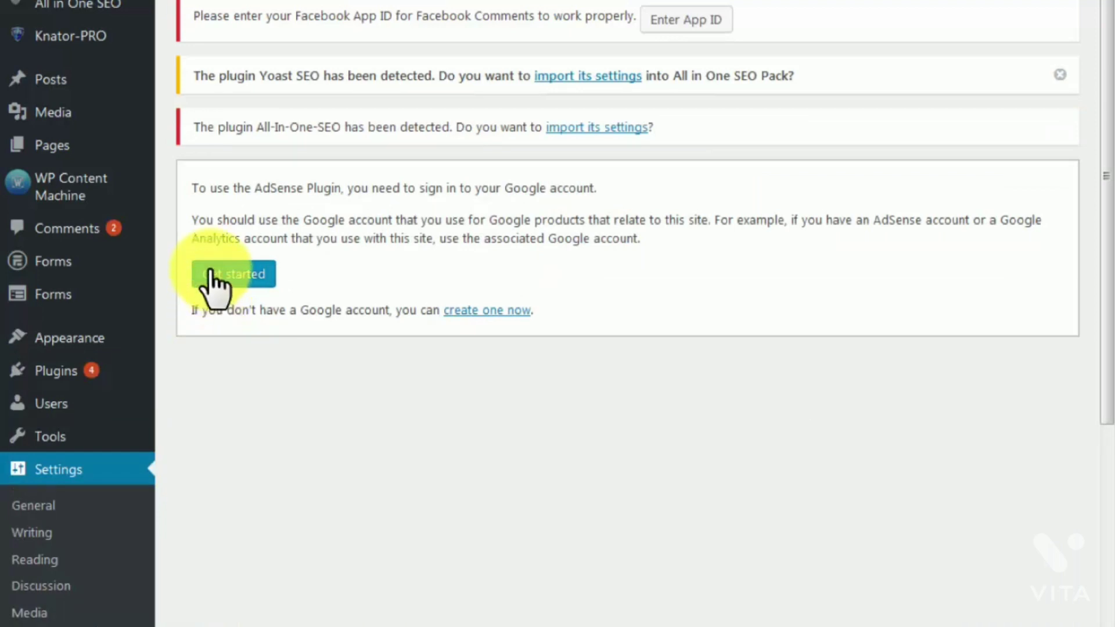
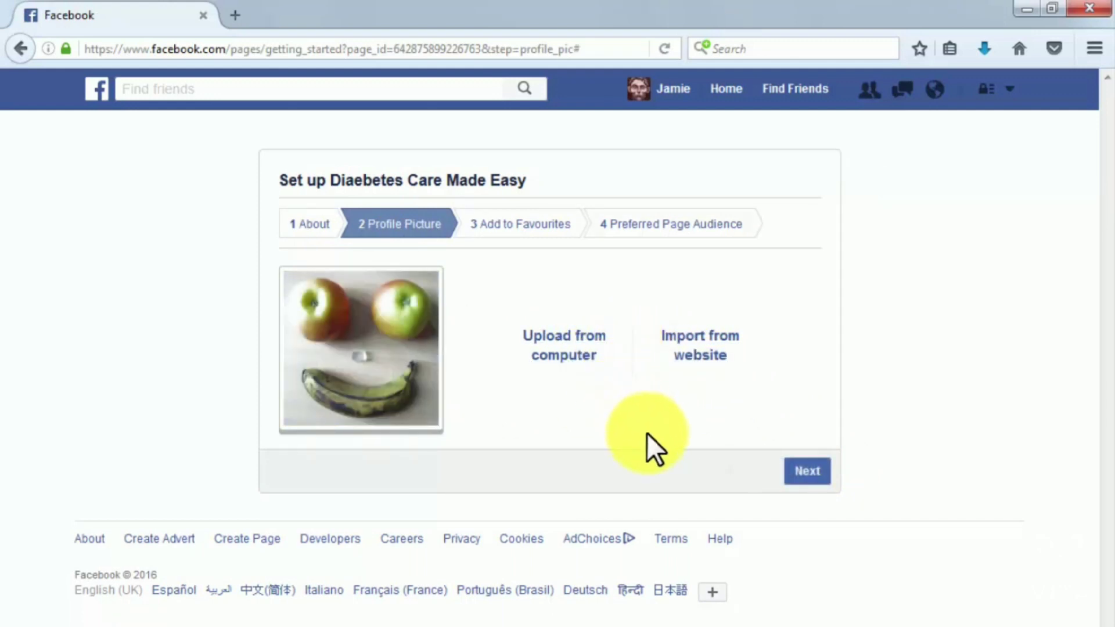
# - Switch to the Facebook page setup, accept the profile picture and add the page to the favourites
pyautogui.click(807, 473)
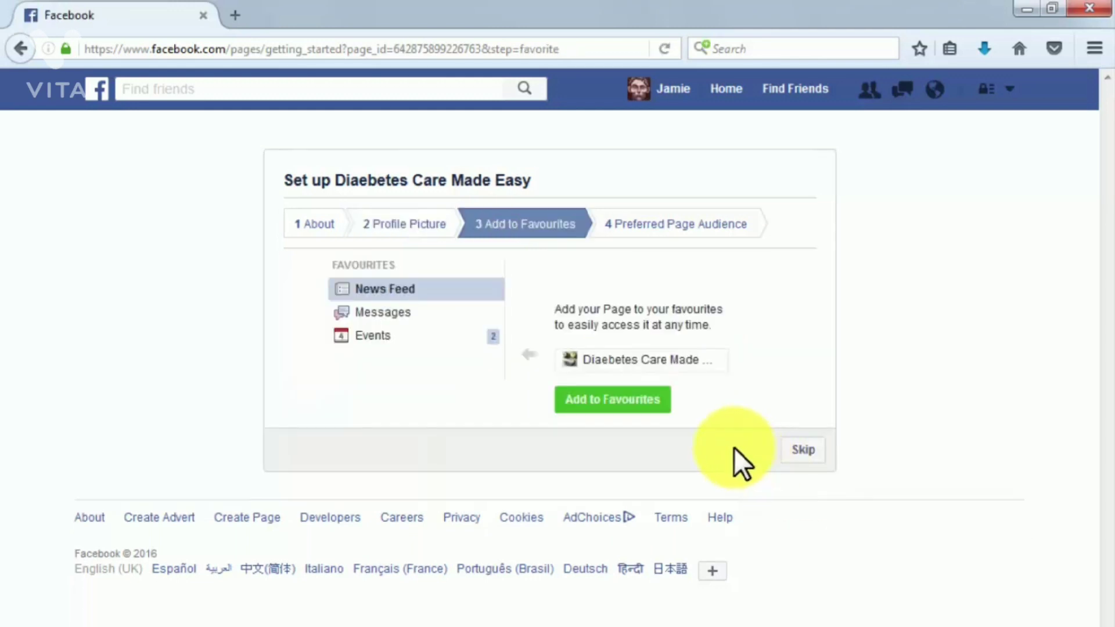
pyautogui.click(636, 403)
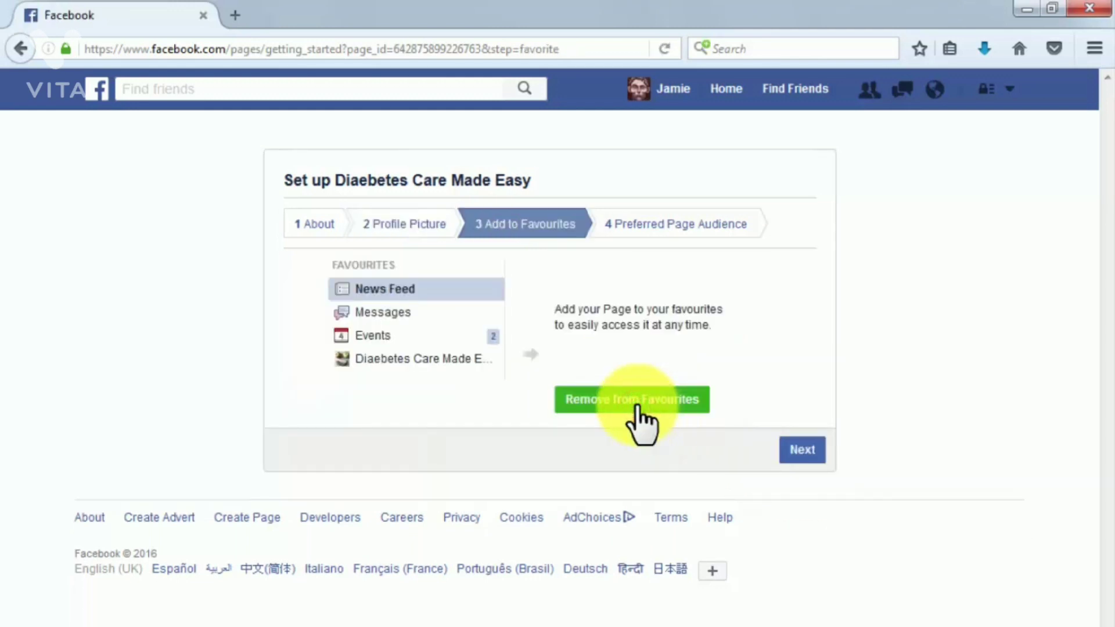
pyautogui.click(797, 449)
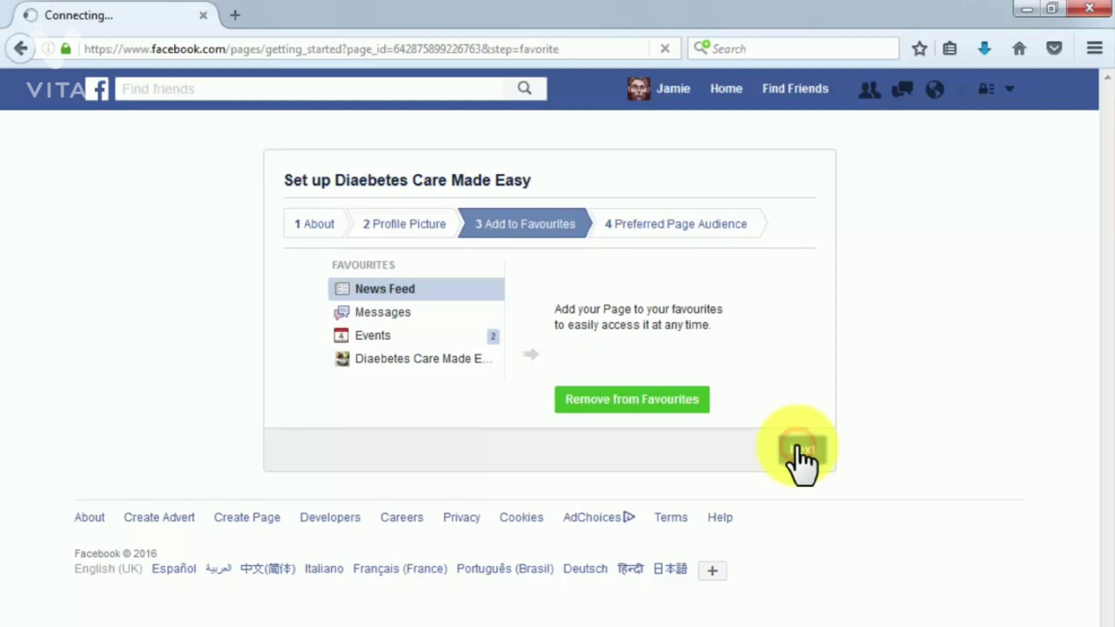
# - Skip the Preferred Page Audience step of the Facebook page setup without entering any targeting
pyautogui.scroll(-1, 797, 468)
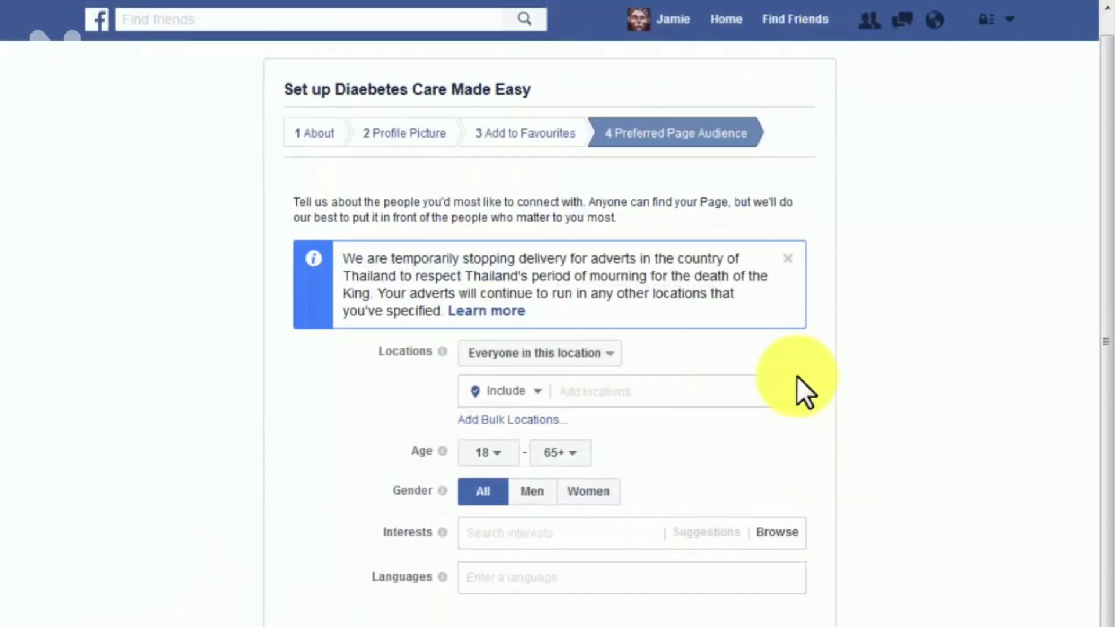
pyautogui.scroll(-2, 797, 377)
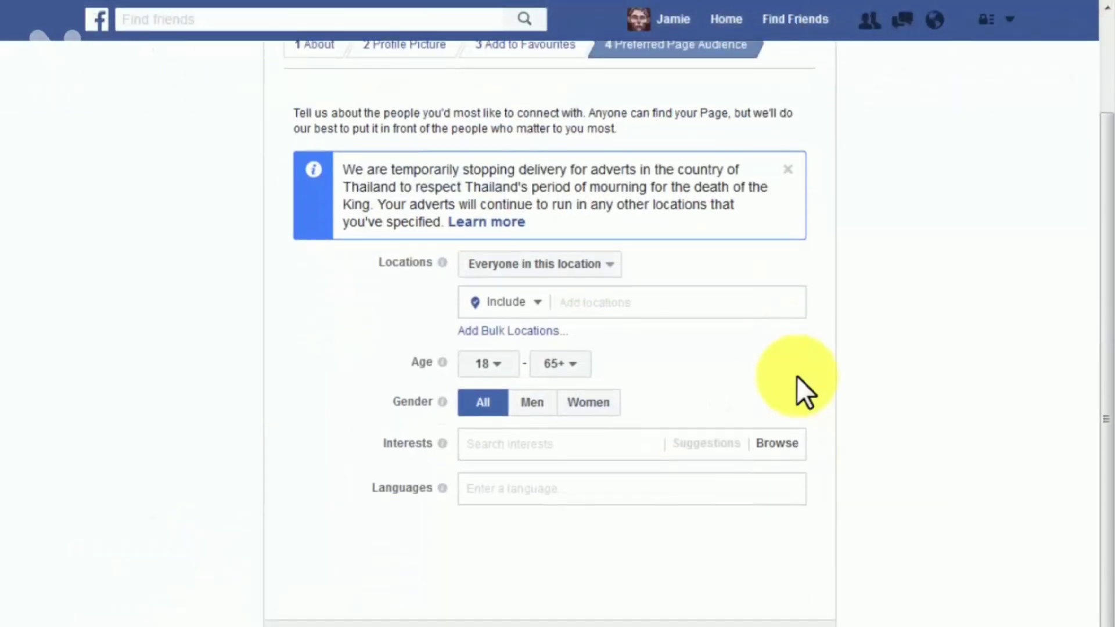
pyautogui.scroll(-1, 796, 376)
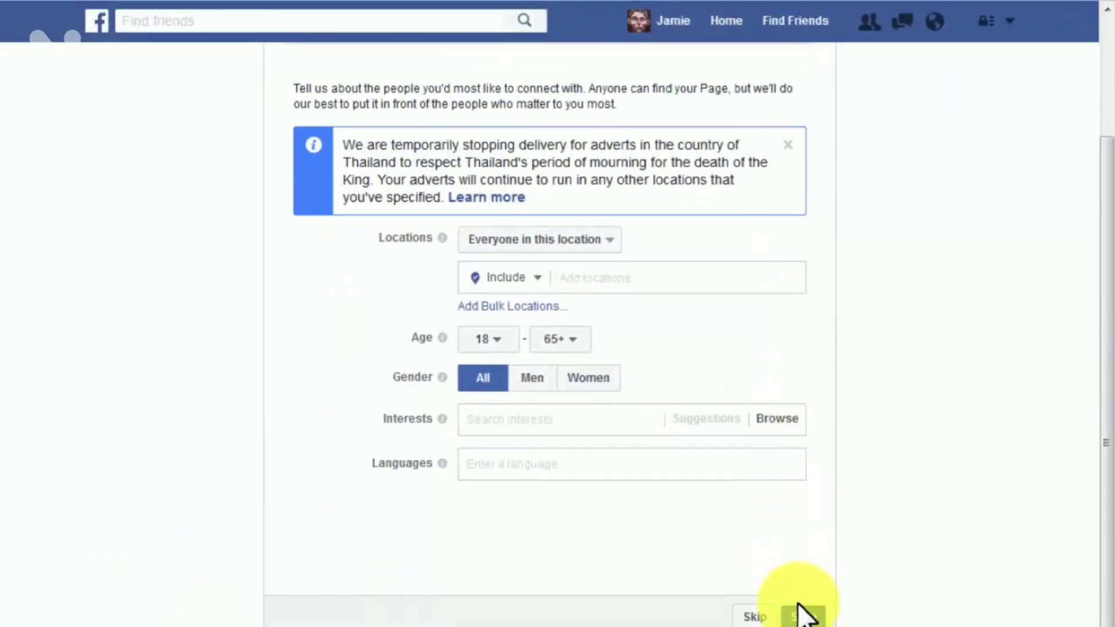
pyautogui.click(768, 619)
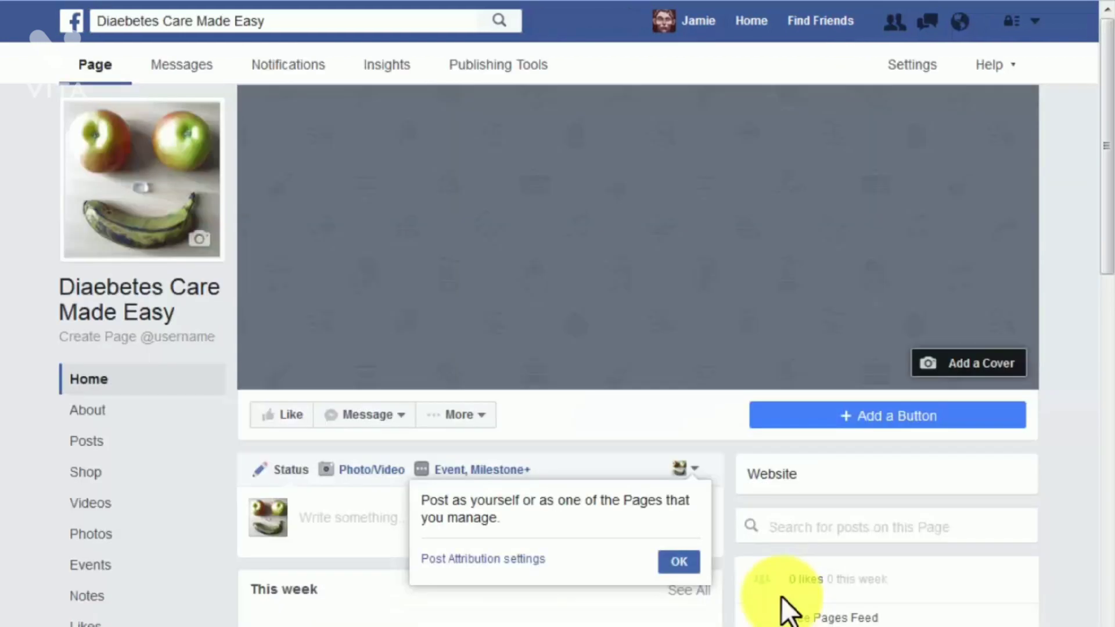
# - Upload the junk food versus vegetables picture as the page's cover photo and save it
pyautogui.click(944, 364)
pyautogui.click(948, 427)
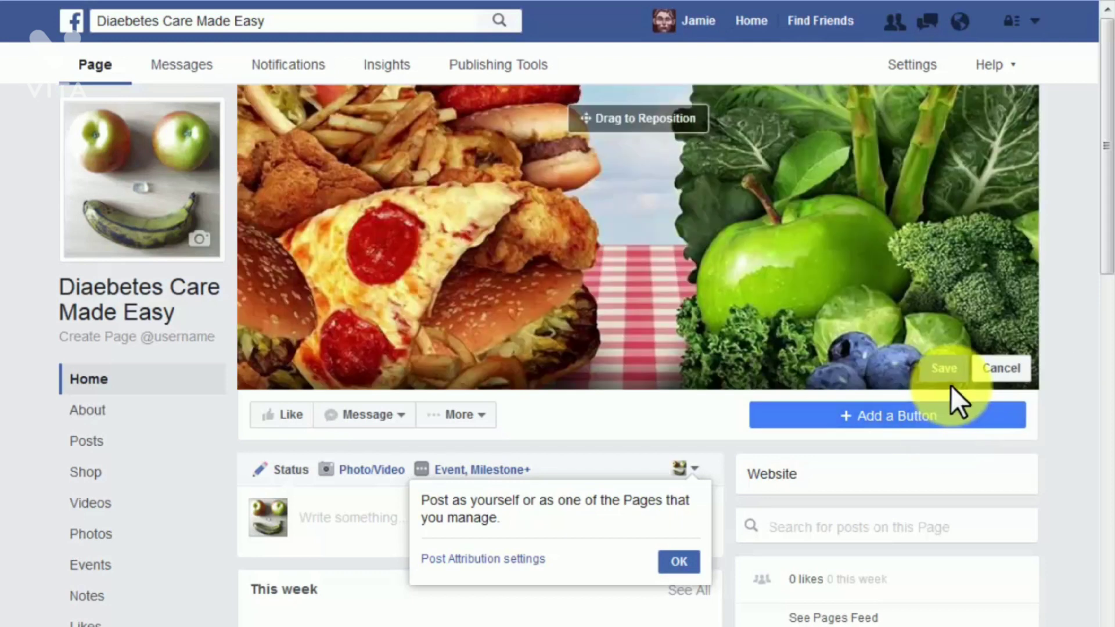
pyautogui.click(949, 376)
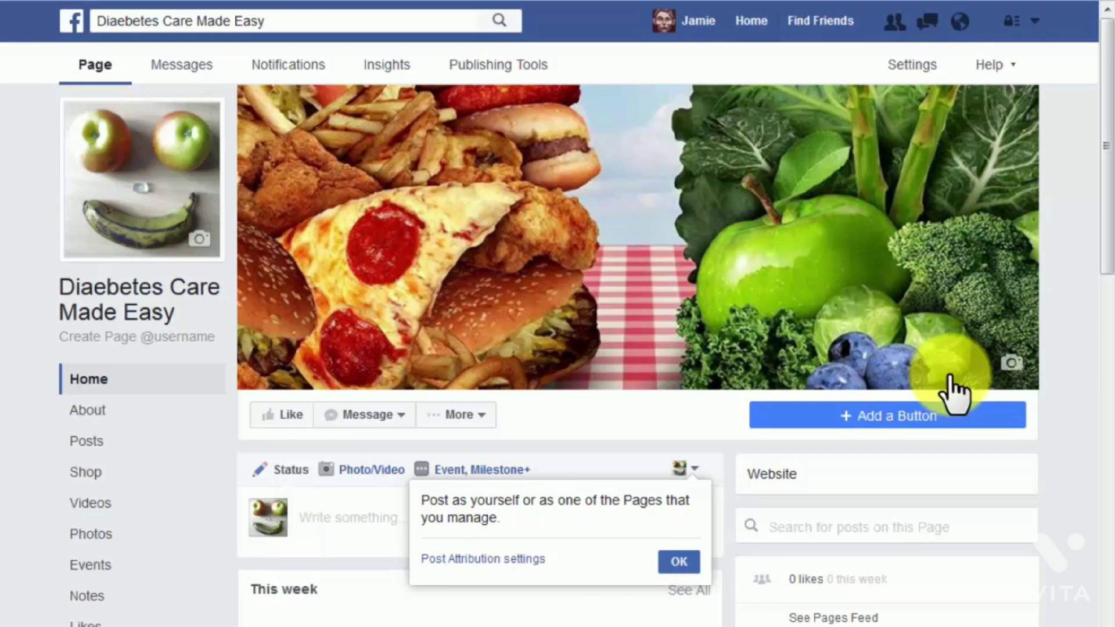
# - Write the page post "These are the principles that we adhere to. Do You Agree With Us? Read, share and take care of others!"
pyautogui.click(461, 519)
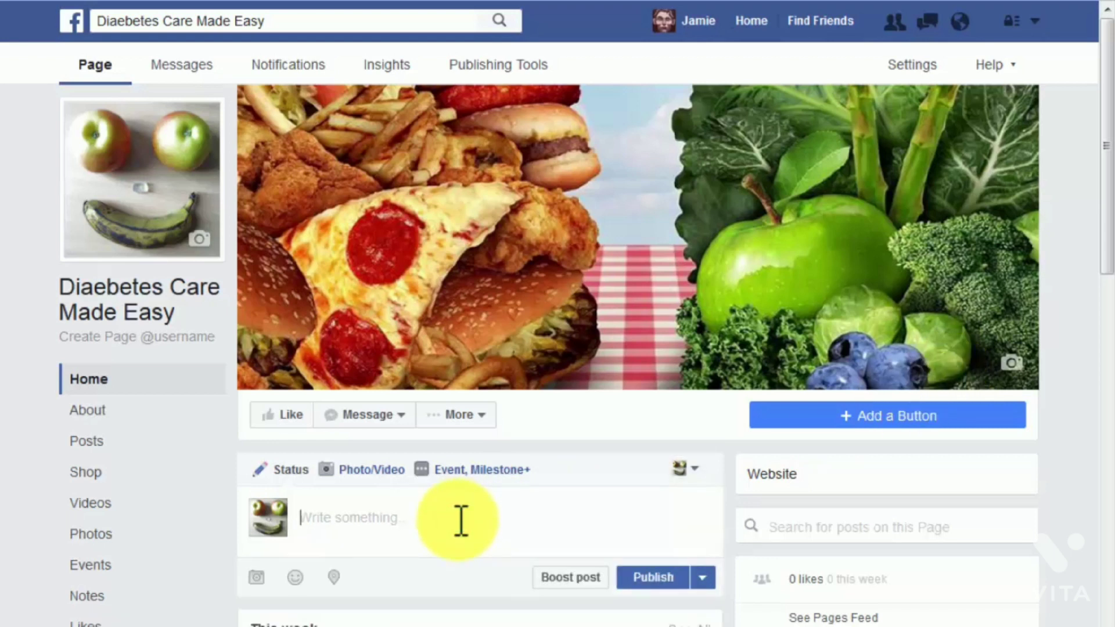
pyautogui.write('These are the principles that we adhere to. ')
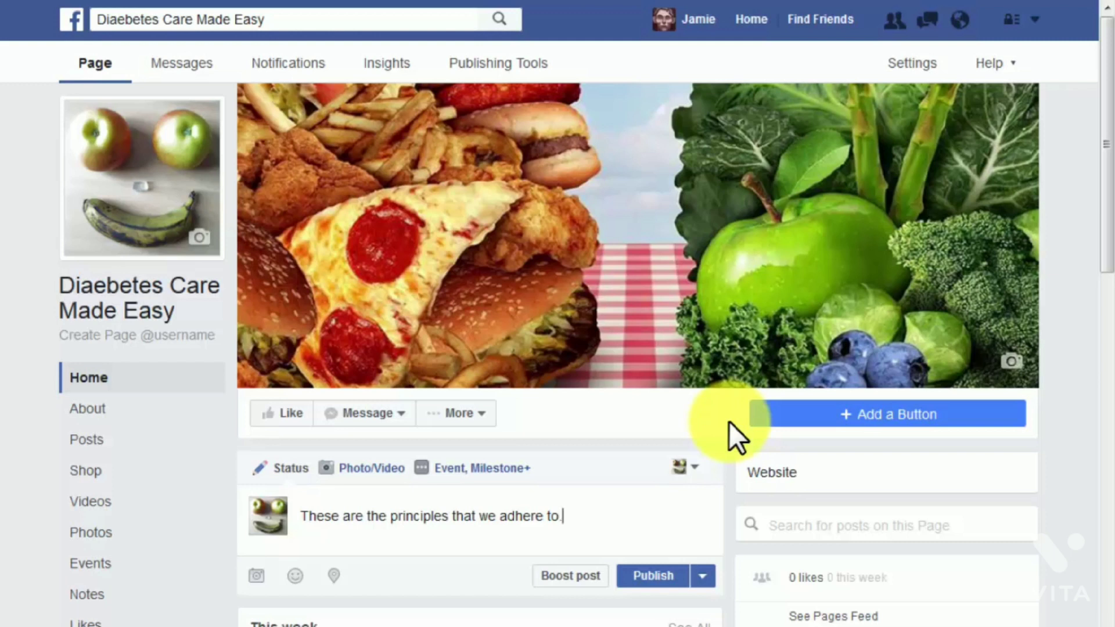
pyautogui.write(' Do You Agree With Us?')
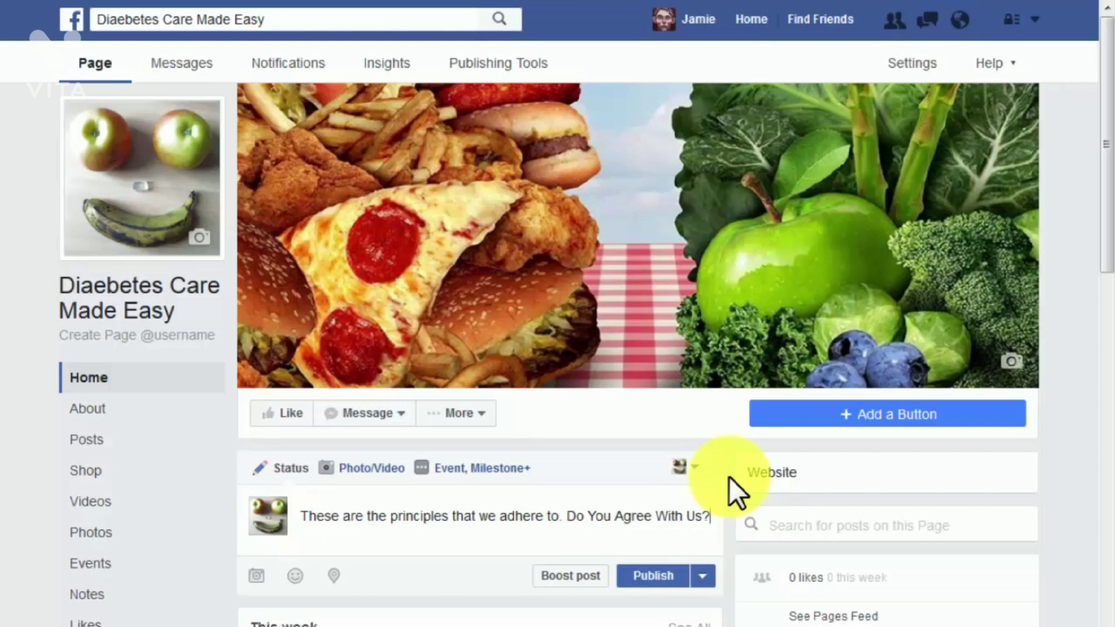
pyautogui.write('Read, share and take care of others!')
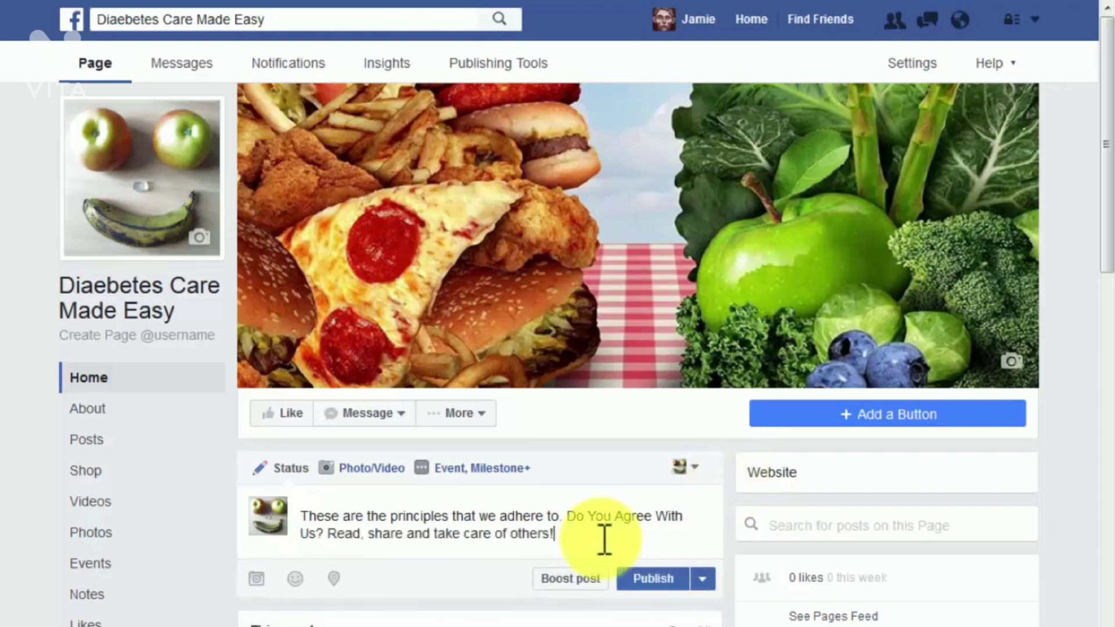
pyautogui.press('Return')
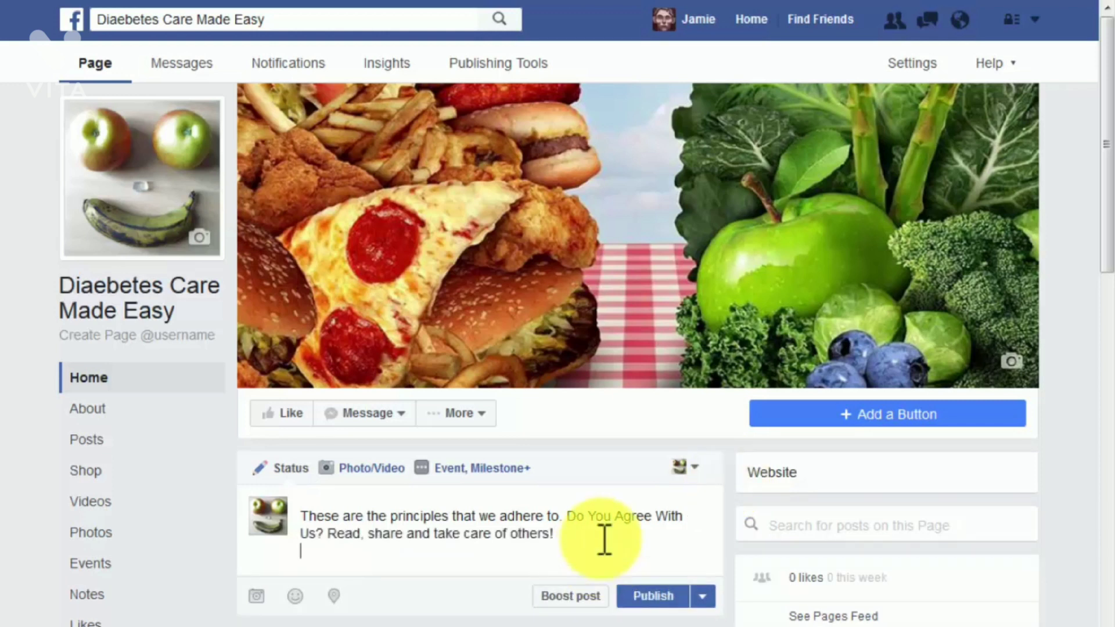
pyautogui.scroll(-2, 610, 436)
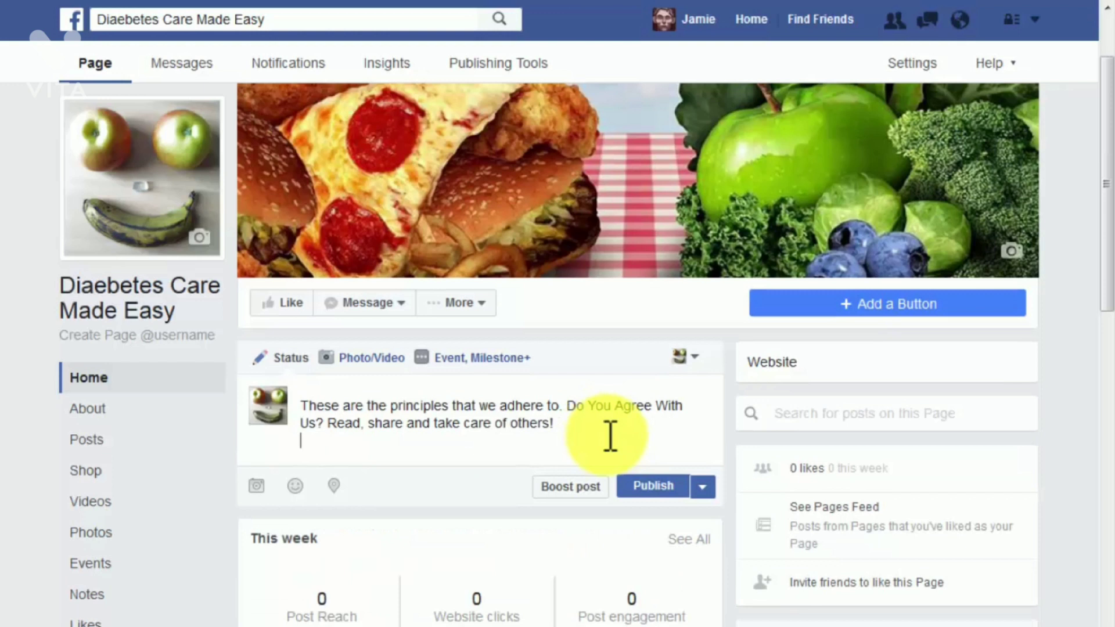
pyautogui.write('http://diabetescaremadeeasy.com/type-2-diabetes-treatment-for-type-2-diabetes-the-four-universally-acknowledged-factors/')
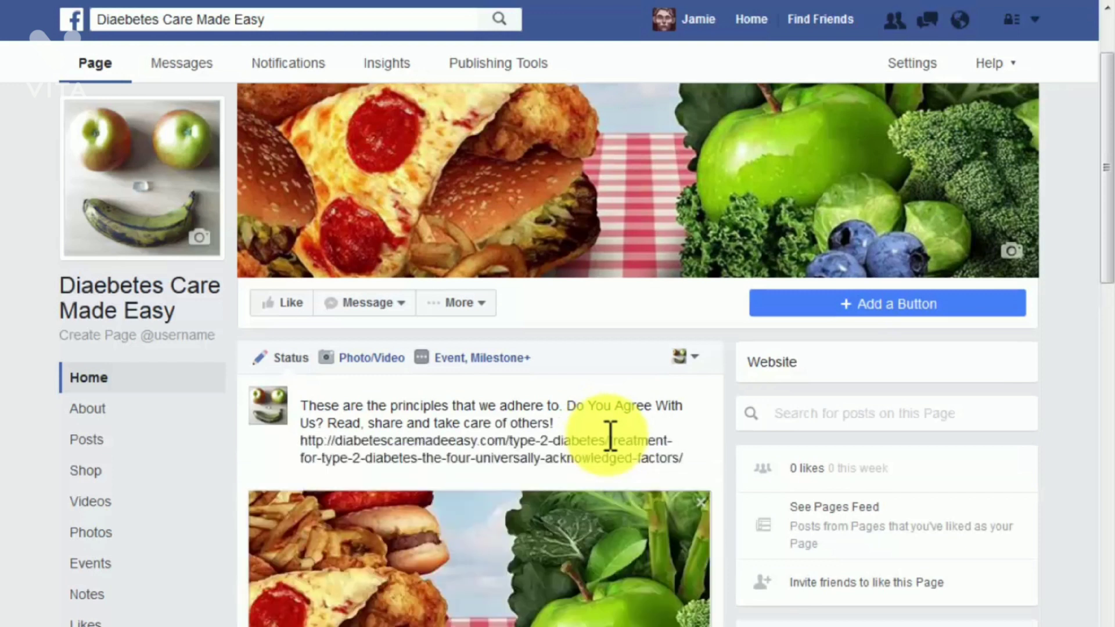
pyautogui.scroll(-2, 729, 422)
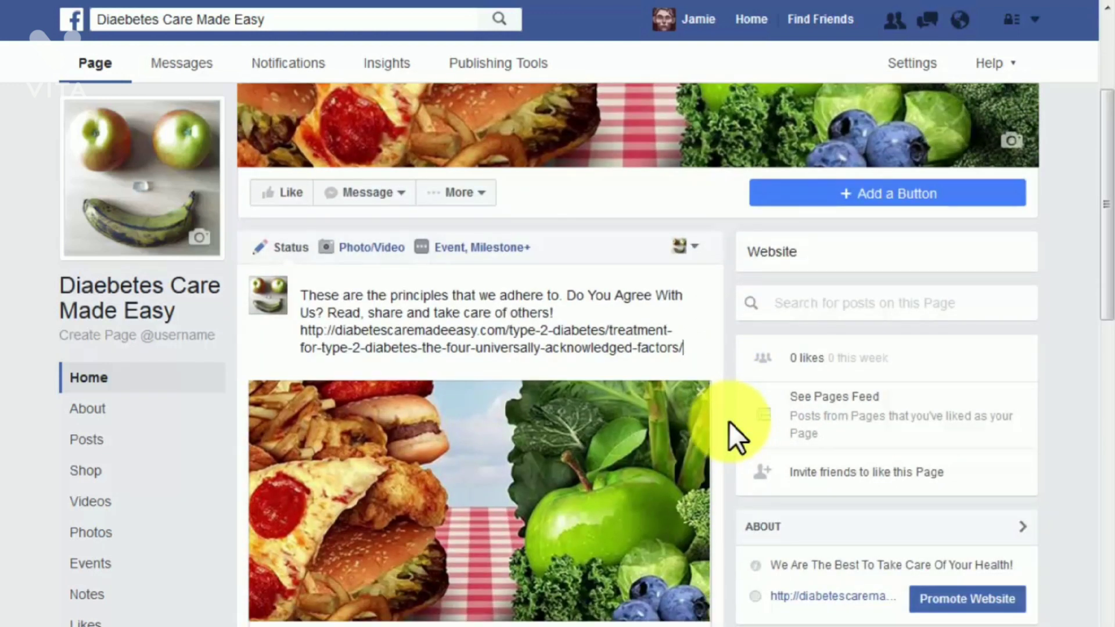
pyautogui.click(687, 351)
pyautogui.moveTo(613, 352); pyautogui.dragTo(306, 341)
pyautogui.press('BackSpace')
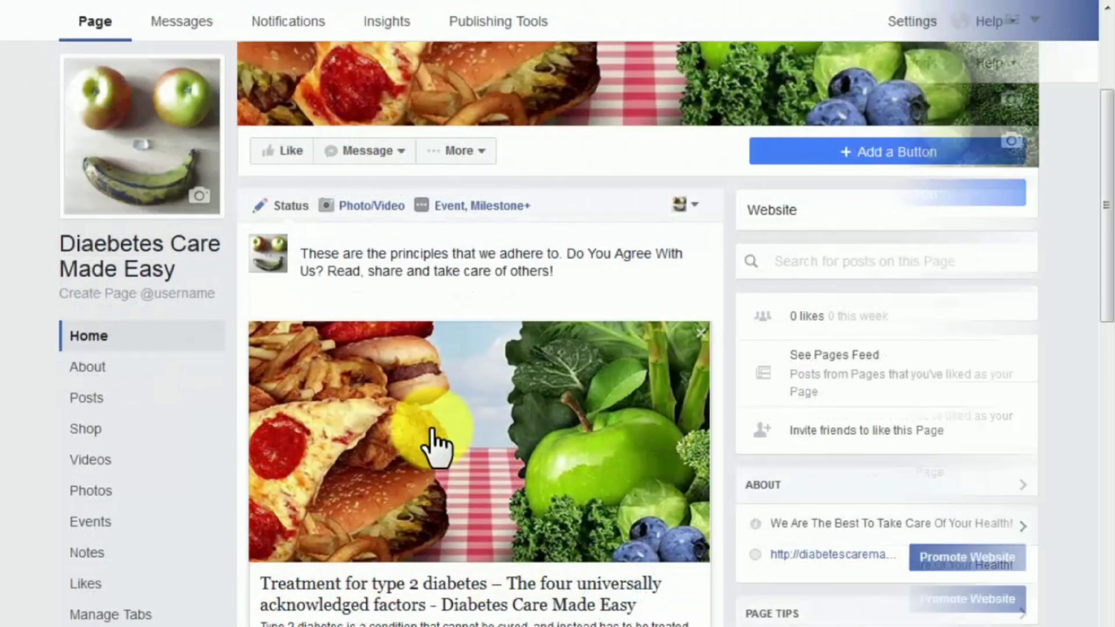
# - Retitle the link preview "IMPORTANT READ: The four universally acknowledged factors - Diabetes Care Made Easy" and choose to schedule the post
pyautogui.click(383, 596)
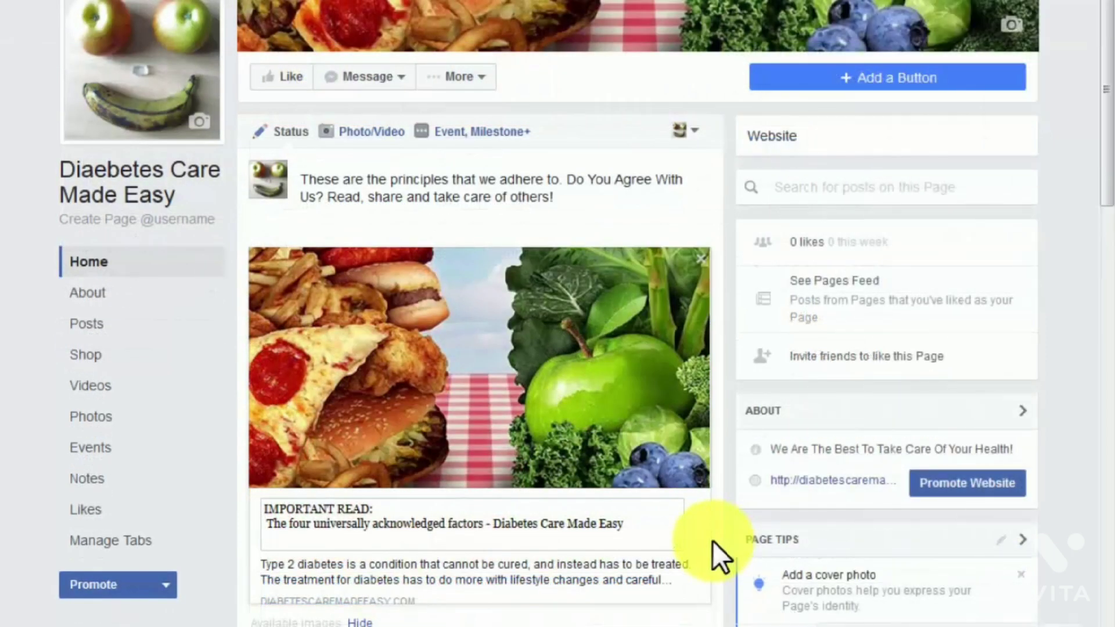
pyautogui.click(713, 541)
pyautogui.scroll(-4, 712, 553)
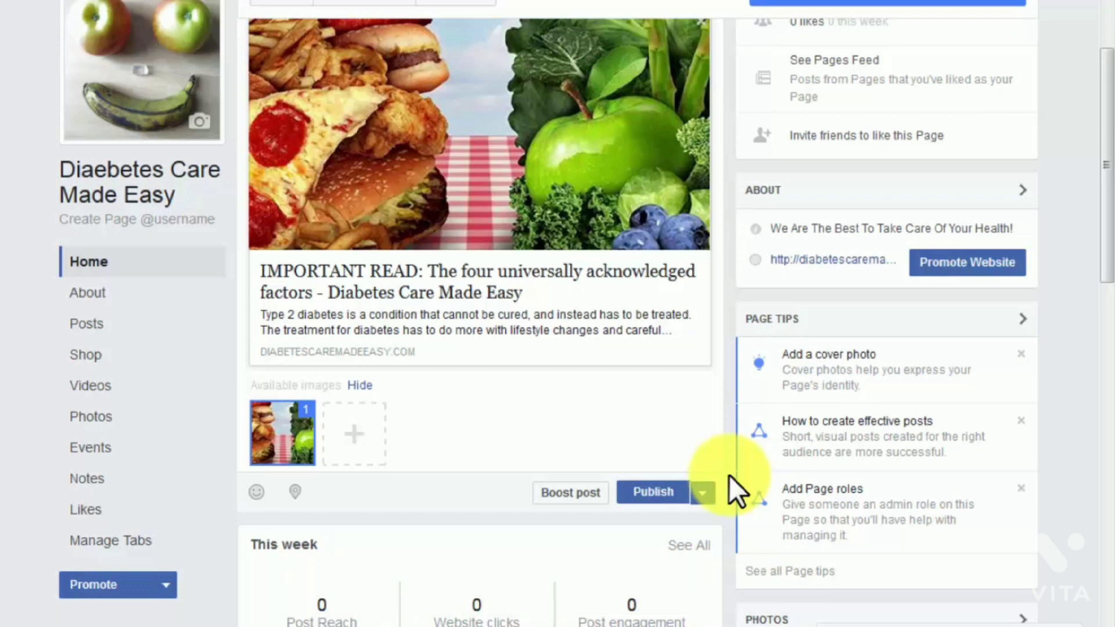
pyautogui.click(702, 493)
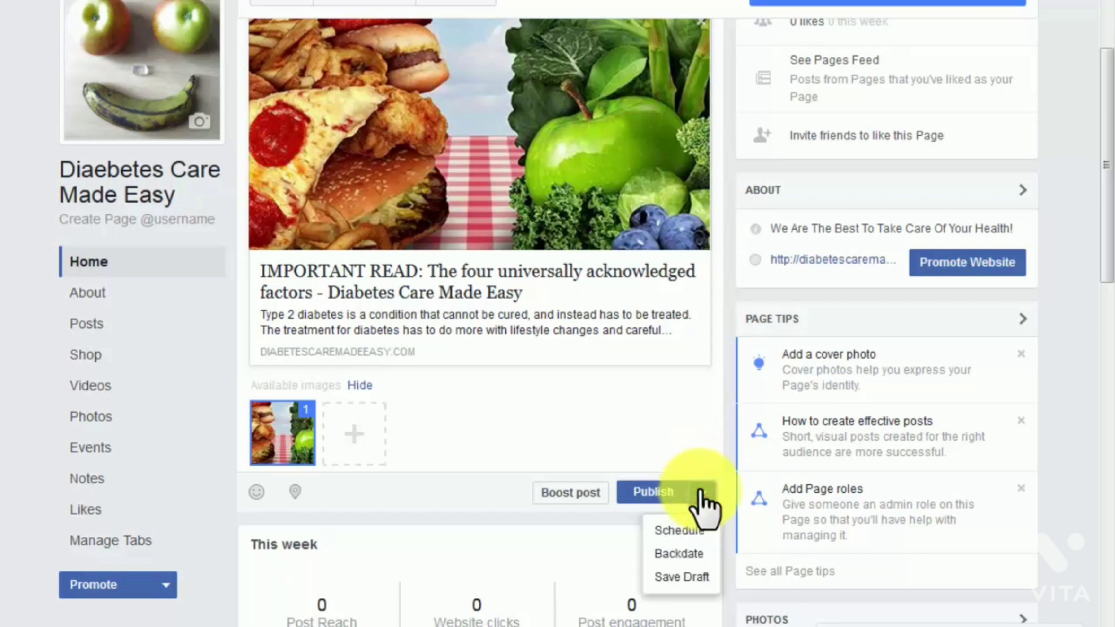
pyautogui.click(664, 530)
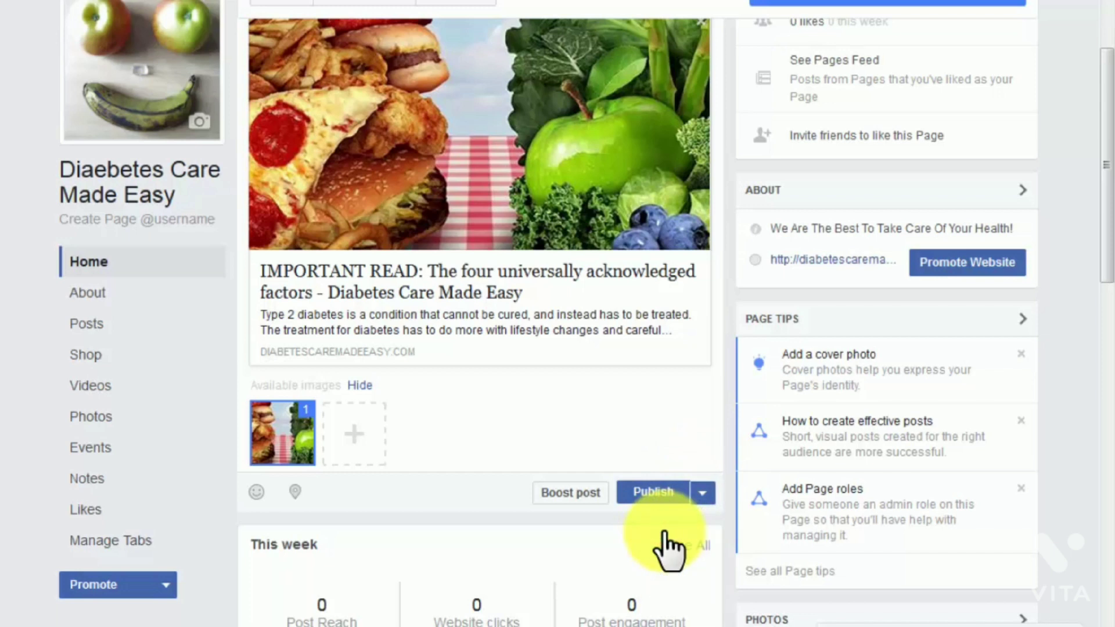
# - Leave the post composer and review the page details in the Facebook page's About section
pyautogui.scroll(7, 668, 552)
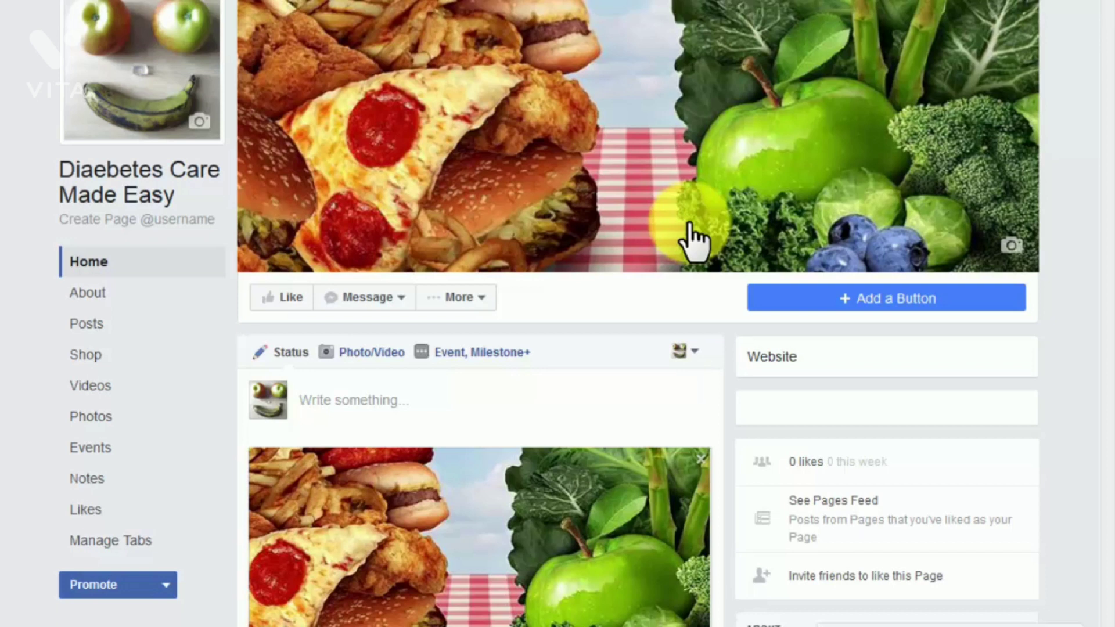
pyautogui.click(78, 292)
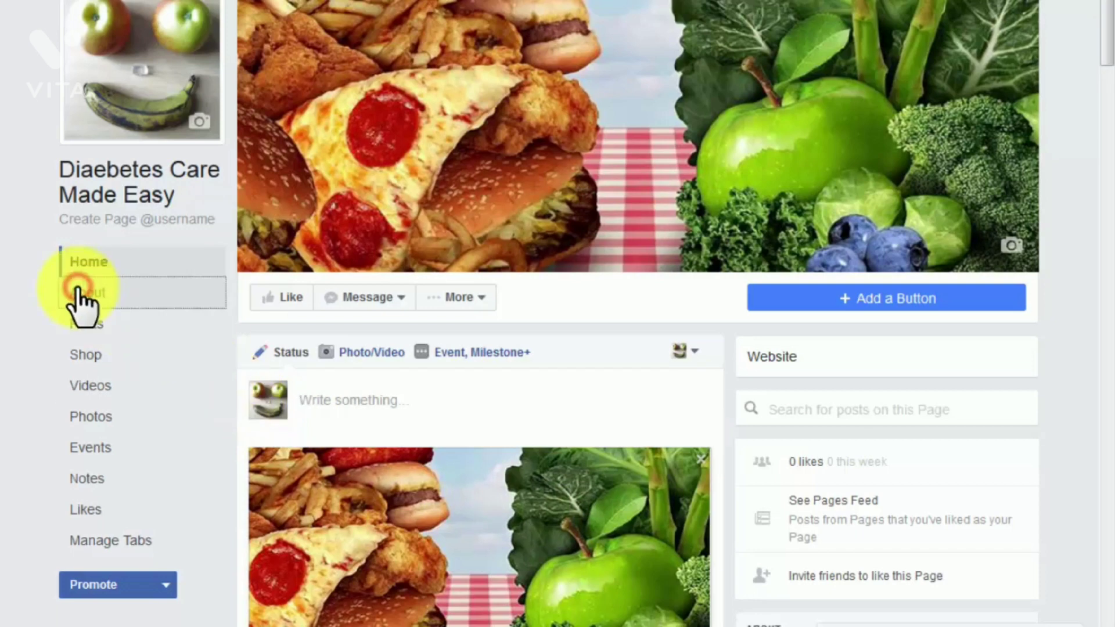
pyautogui.click(690, 221)
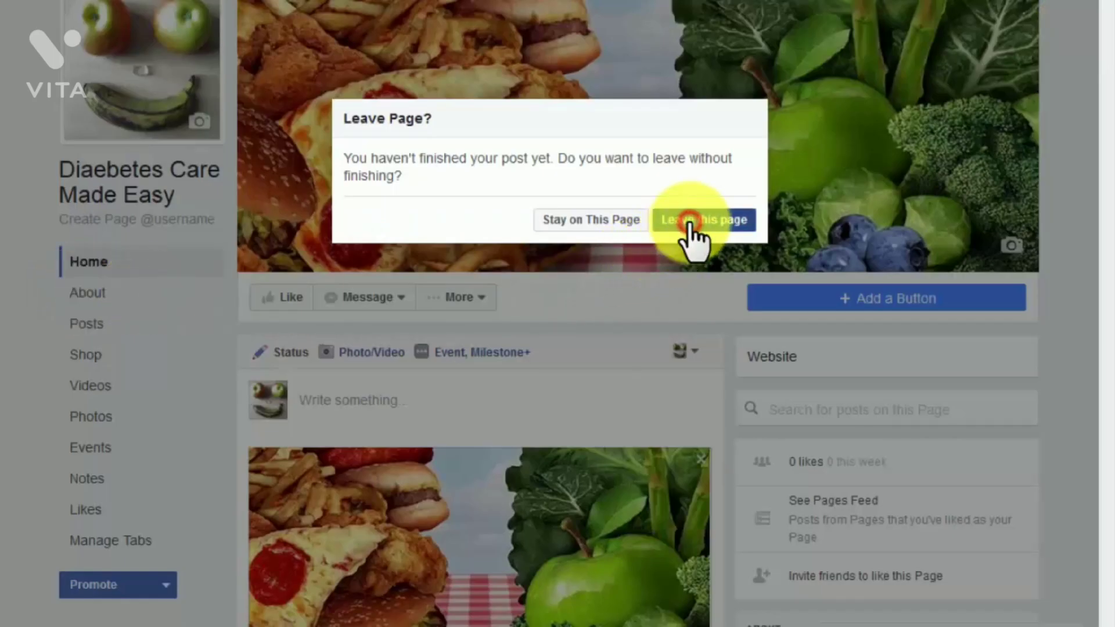
pyautogui.scroll(-6, 690, 222)
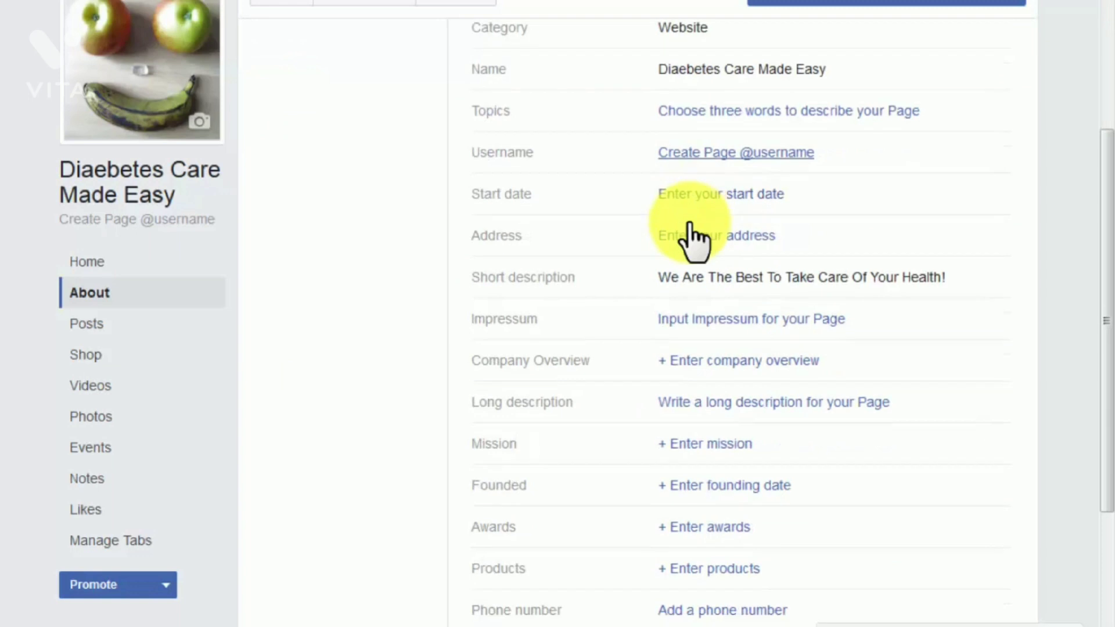
pyautogui.scroll(-4, 689, 232)
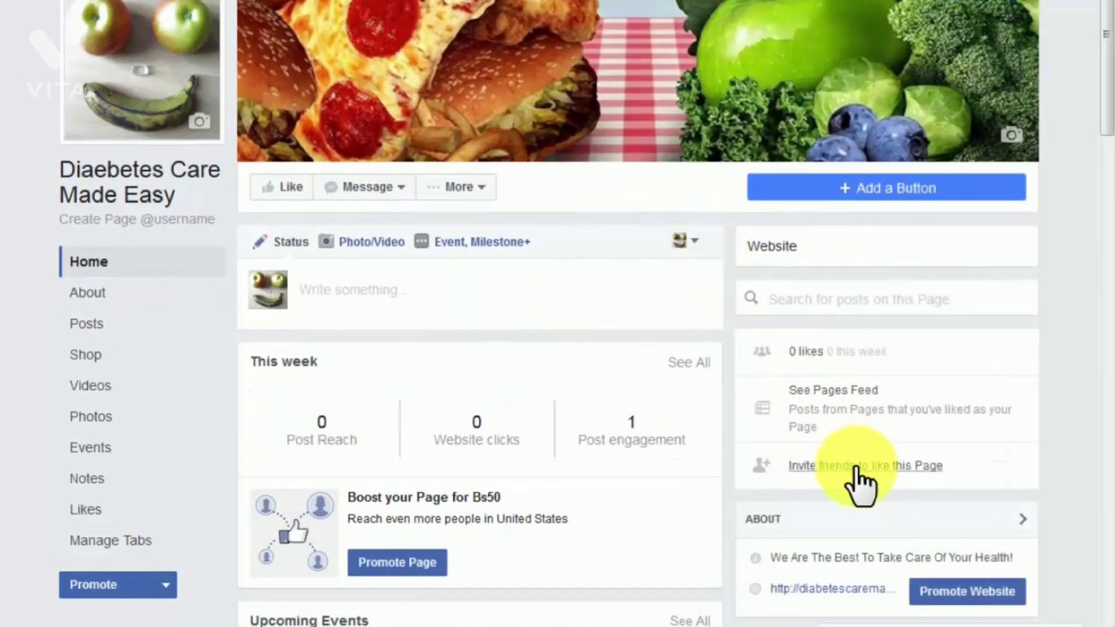
# - Open the invitation for friends to like the page, and start a new Facebook group named "Diabetes Care Made Easy"
pyautogui.click(857, 468)
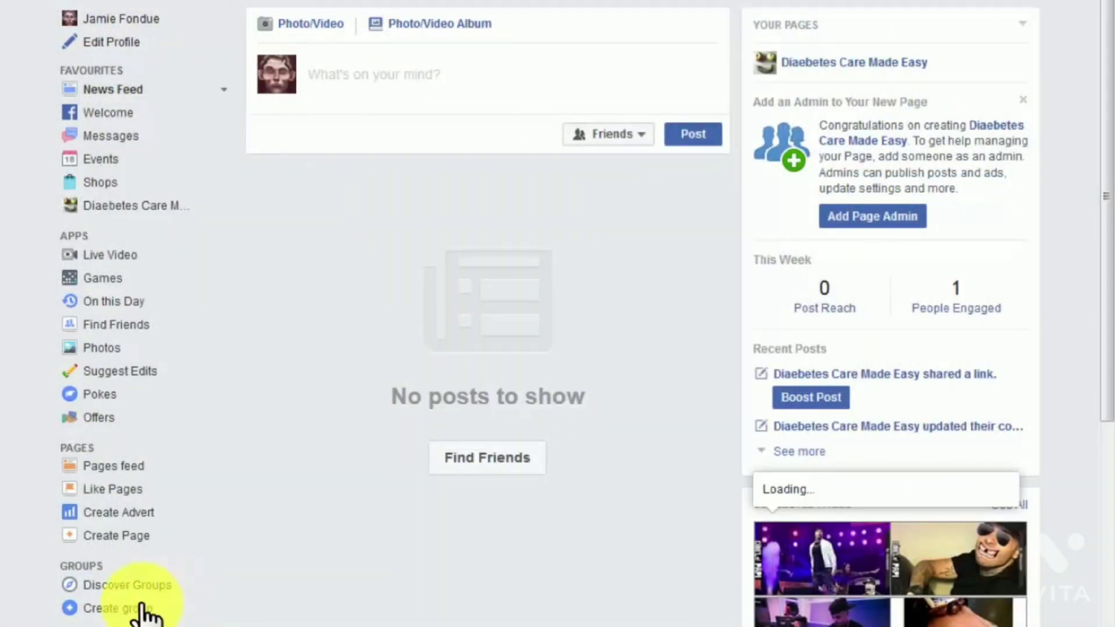
pyautogui.click(100, 608)
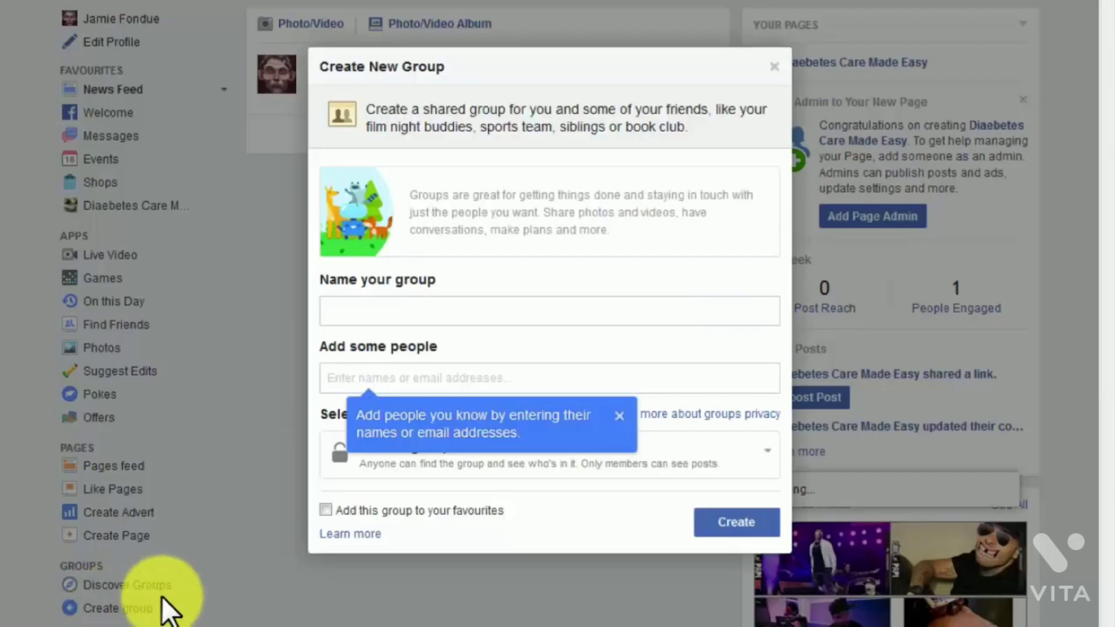
pyautogui.click(410, 321)
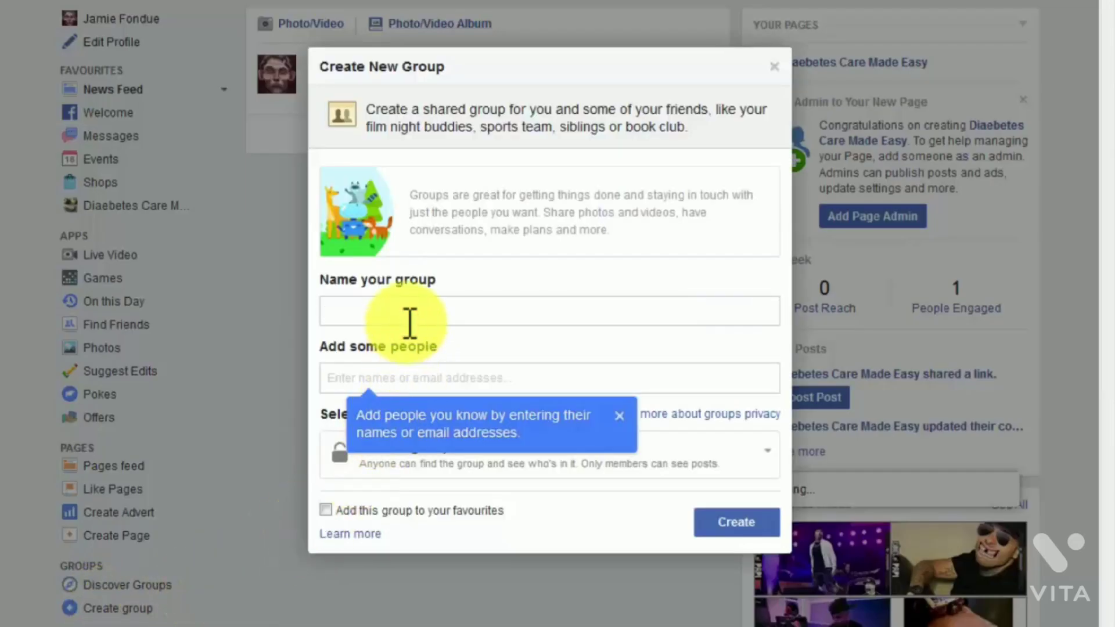
pyautogui.write('Diabetes Care Made Easy')
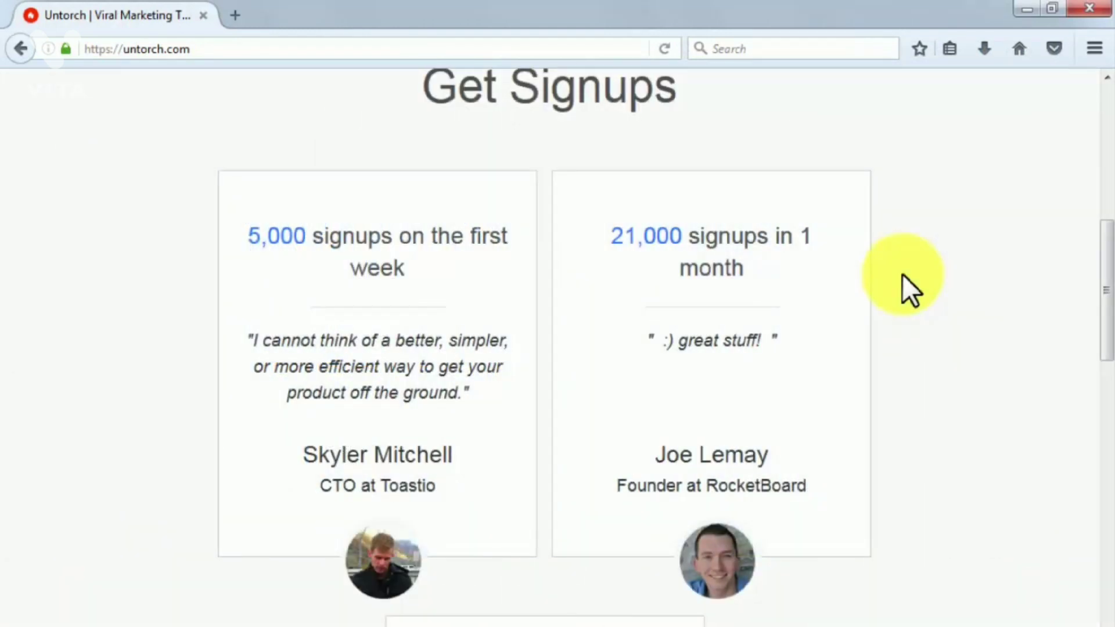
# - Review the signup testimonials, the division of work and the campaign pricing on the Untorch home page
pyautogui.scroll(-10, 903, 275)
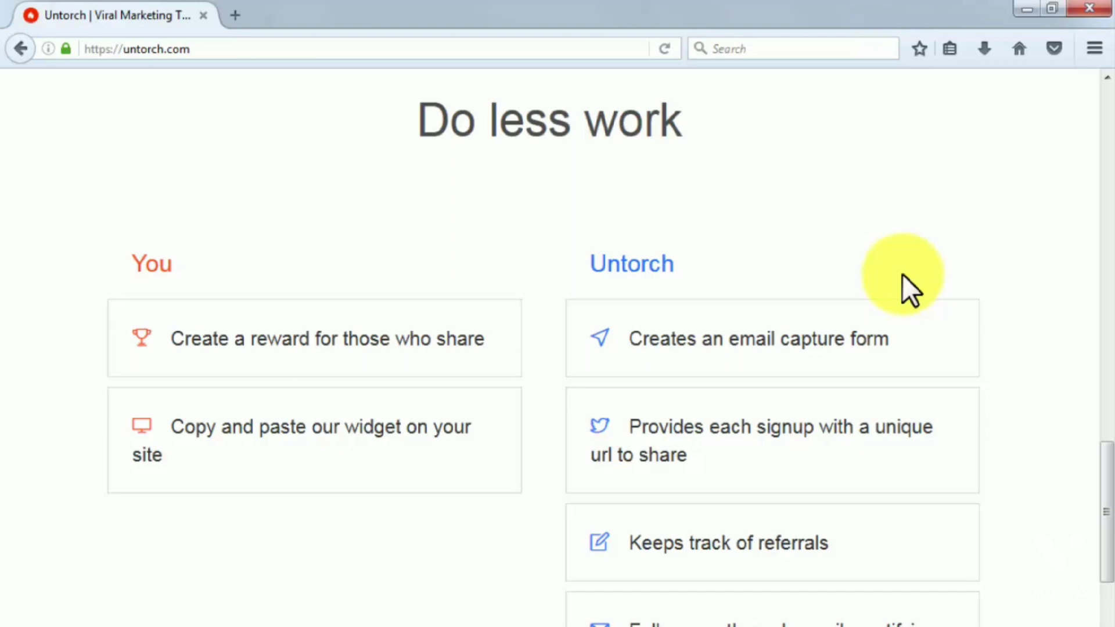
pyautogui.scroll(-10, 903, 274)
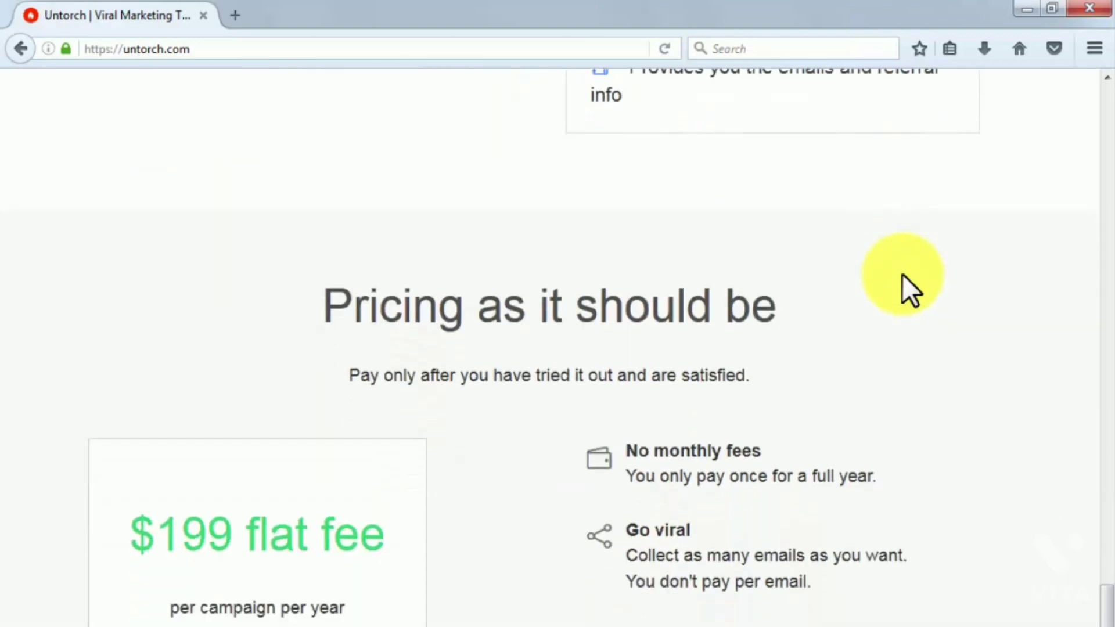
pyautogui.scroll(-3, 904, 276)
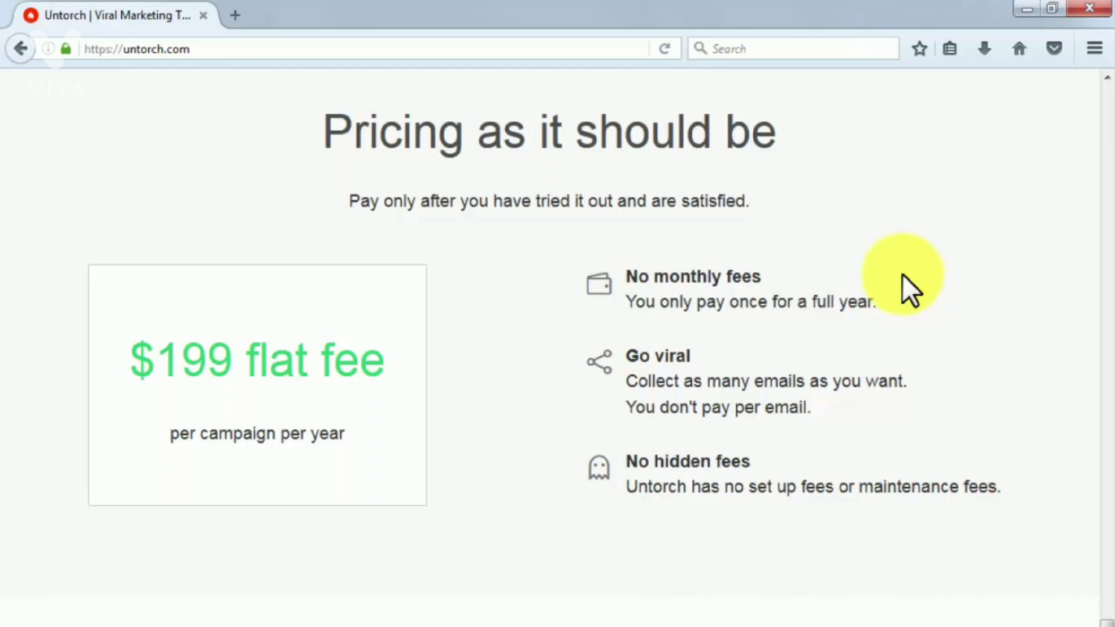
pyautogui.scroll(-8, 903, 274)
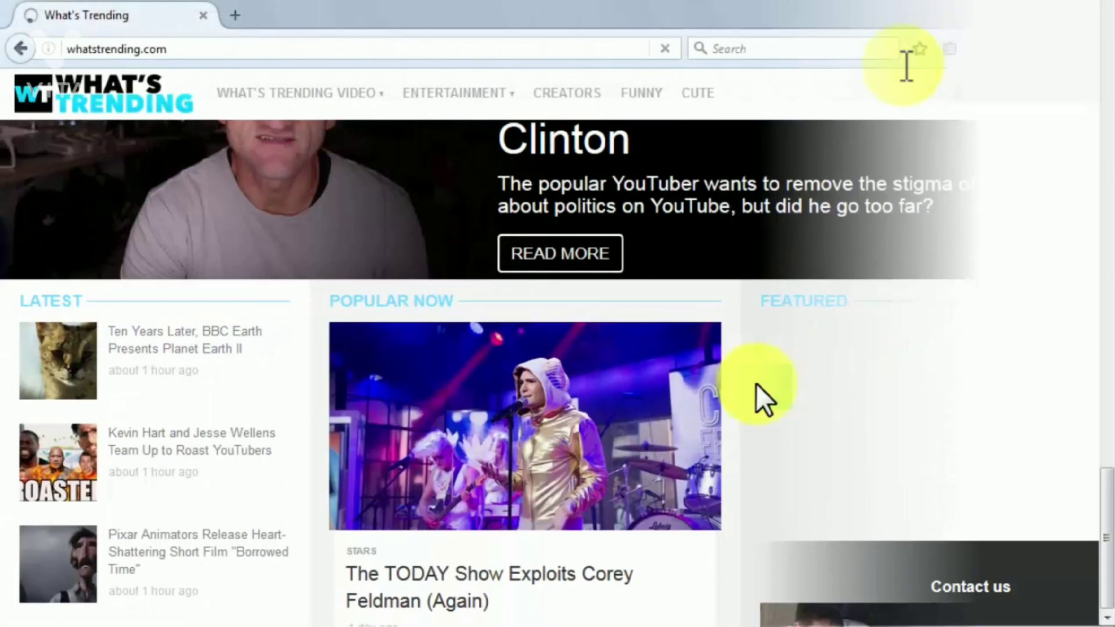
# - Browse the What's Trending home page and preview its video, entertainment, creators, funny and cute categories
pyautogui.scroll(-10, 756, 385)
pyautogui.scroll(-12, 756, 385)
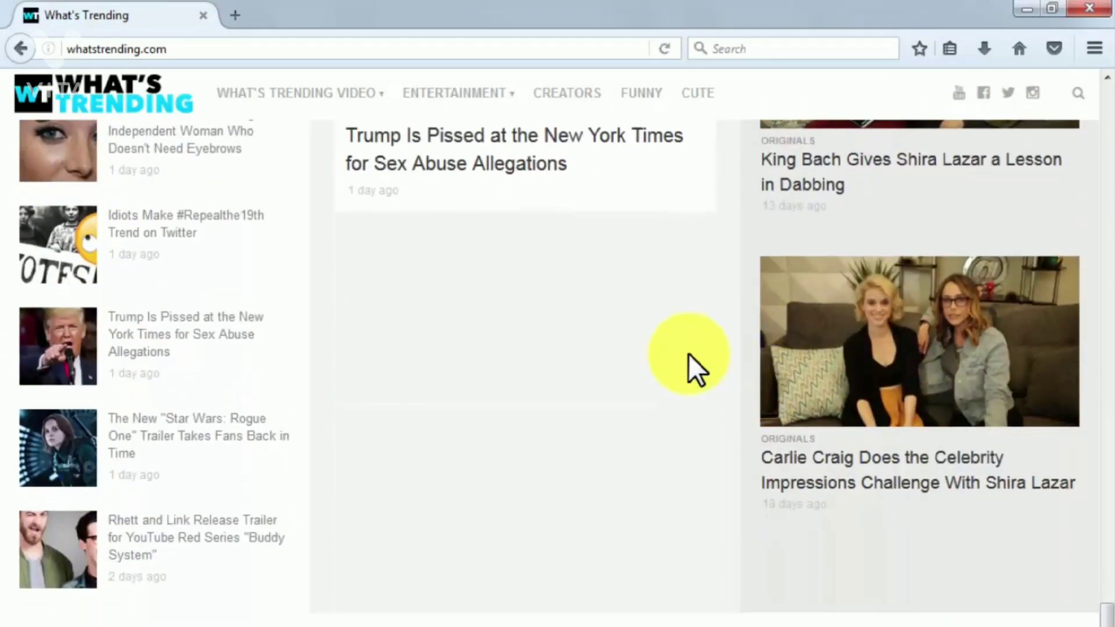
pyautogui.scroll(15, 685, 365)
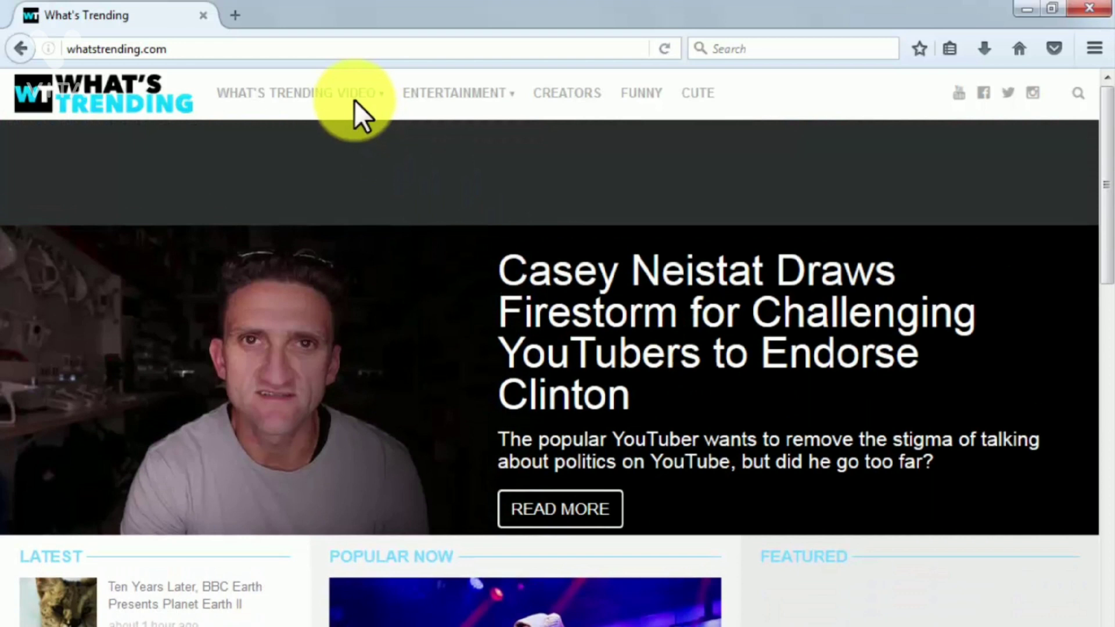
pyautogui.click(354, 98)
pyautogui.moveTo(355, 107)
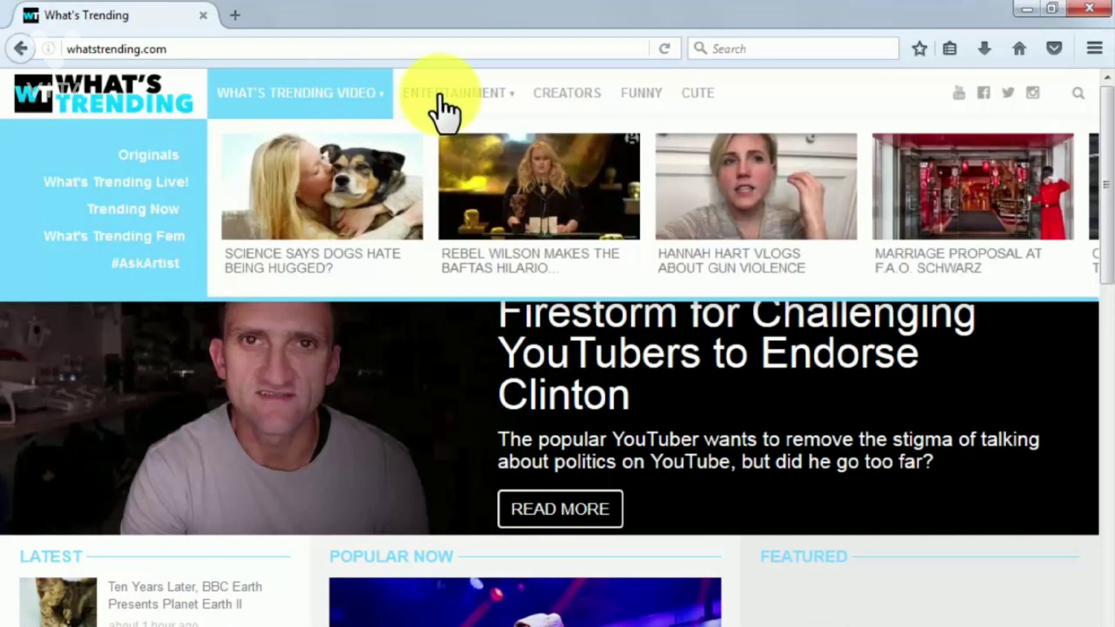
pyautogui.click(462, 111)
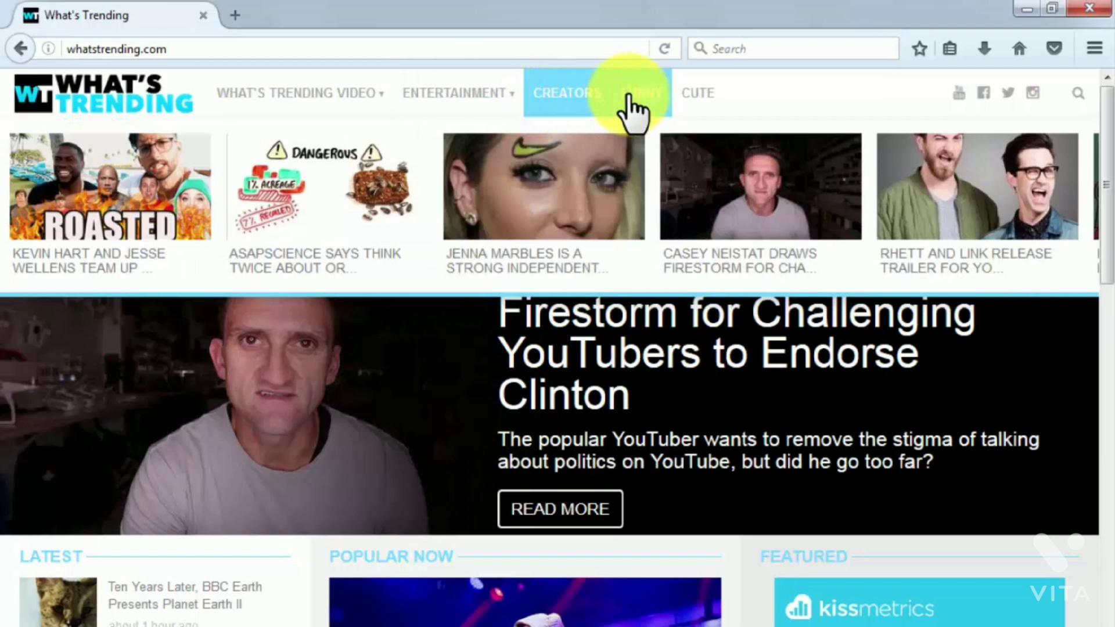
pyautogui.moveTo(630, 99)
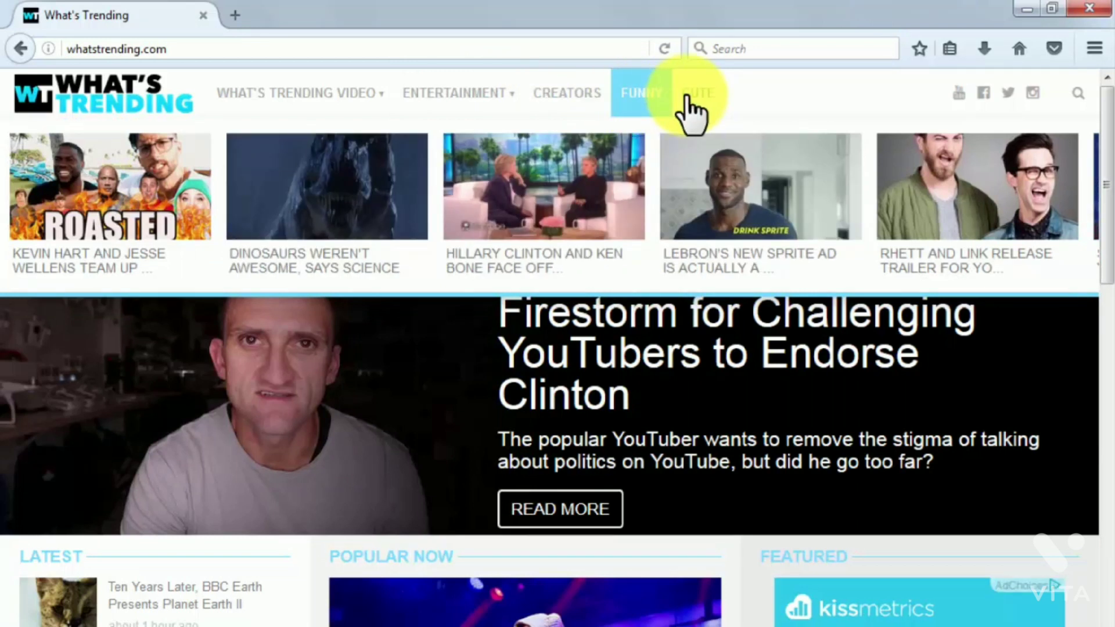
pyautogui.moveTo(688, 99)
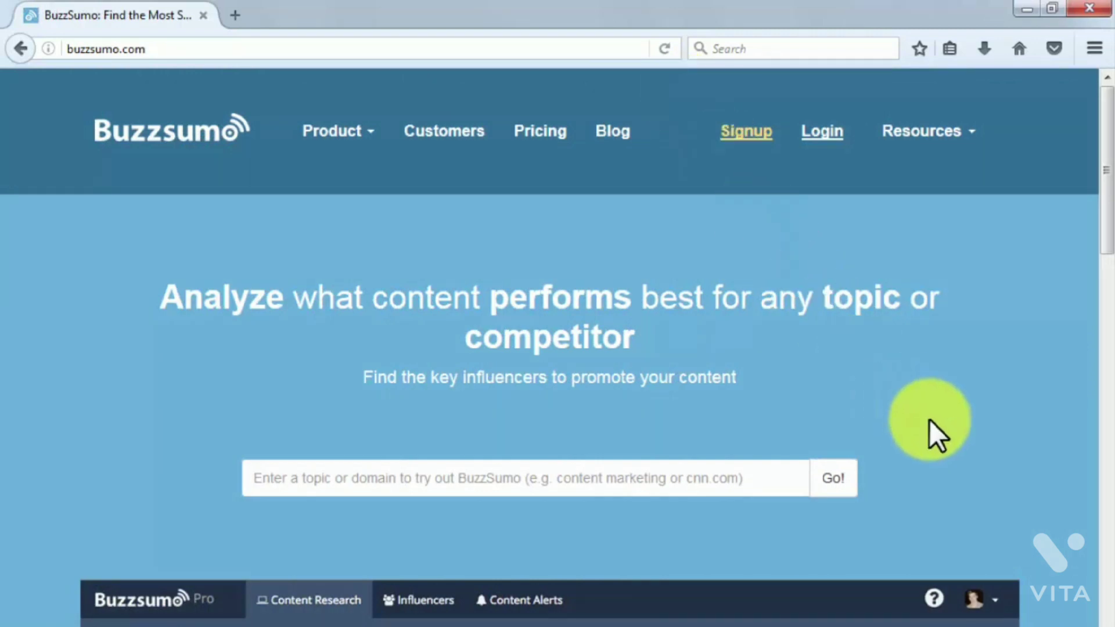
# - Review the BuzzSumo home page, including its content research sample, client lists and user testimonials
pyautogui.scroll(-9, 950, 445)
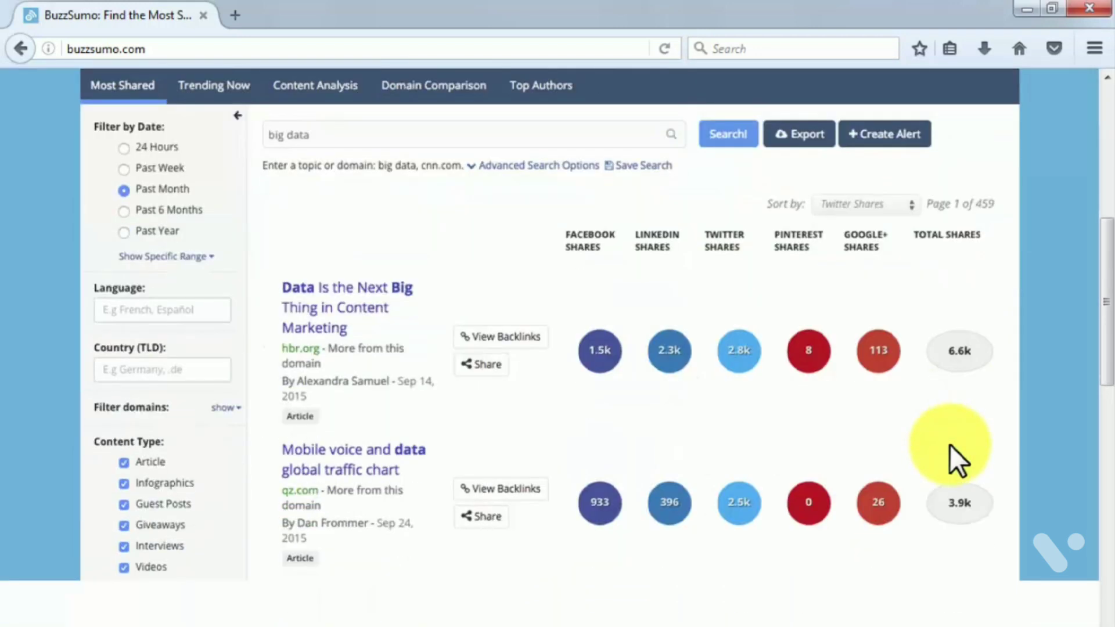
pyautogui.scroll(-8, 949, 445)
pyautogui.scroll(-8, 950, 444)
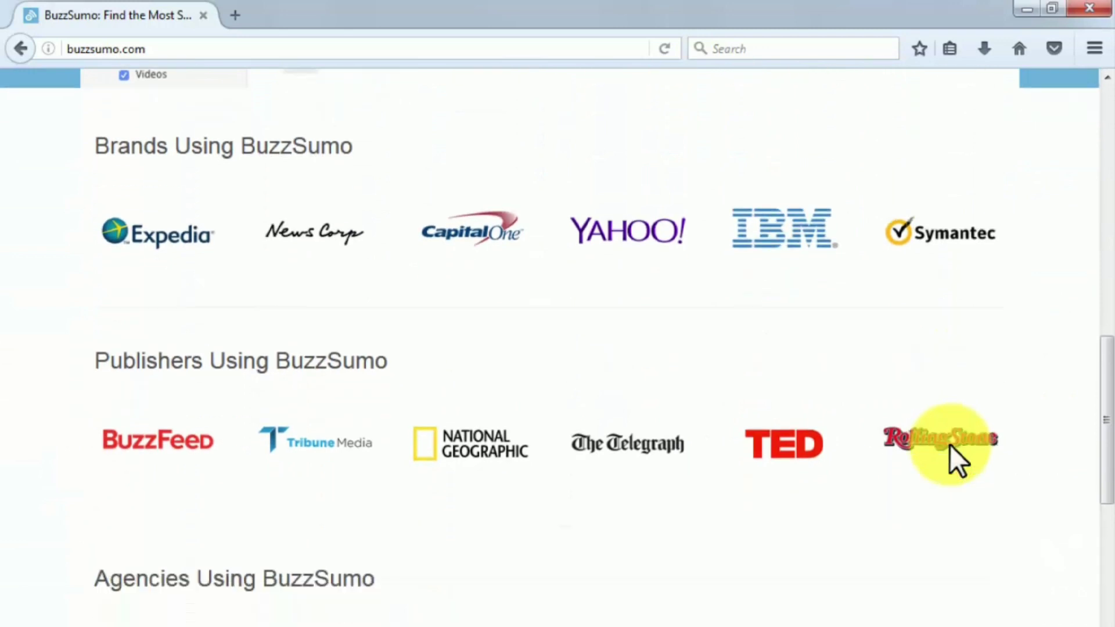
pyautogui.scroll(-5, 949, 444)
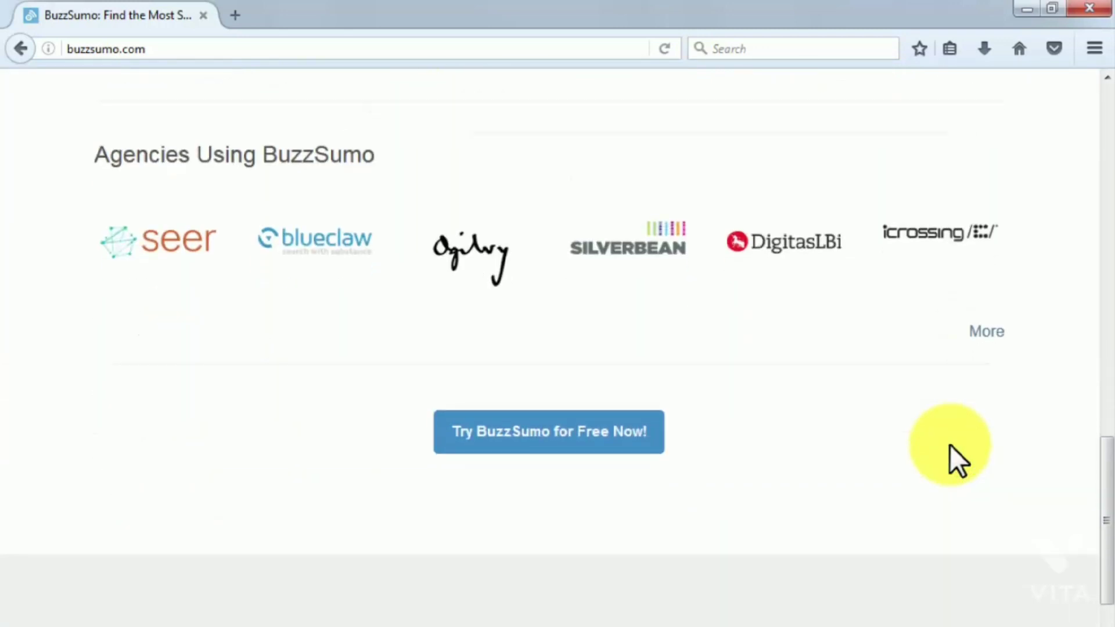
pyautogui.scroll(-3, 949, 445)
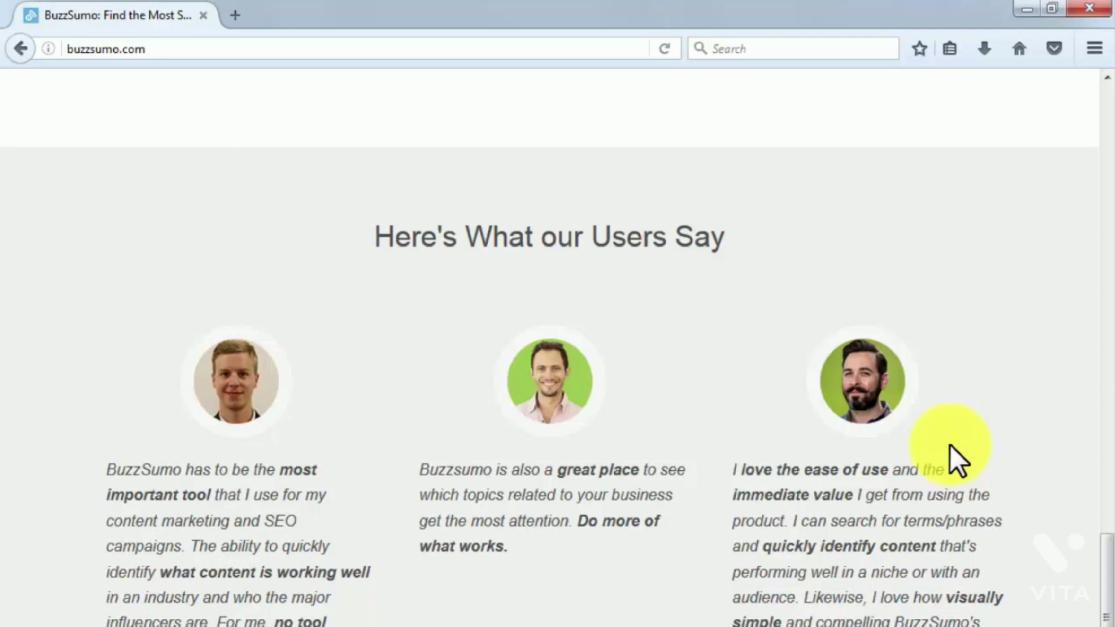
# - Search BuzzSumo for the topic "kittens" using the home page's topic search
pyautogui.scroll(20, 950, 444)
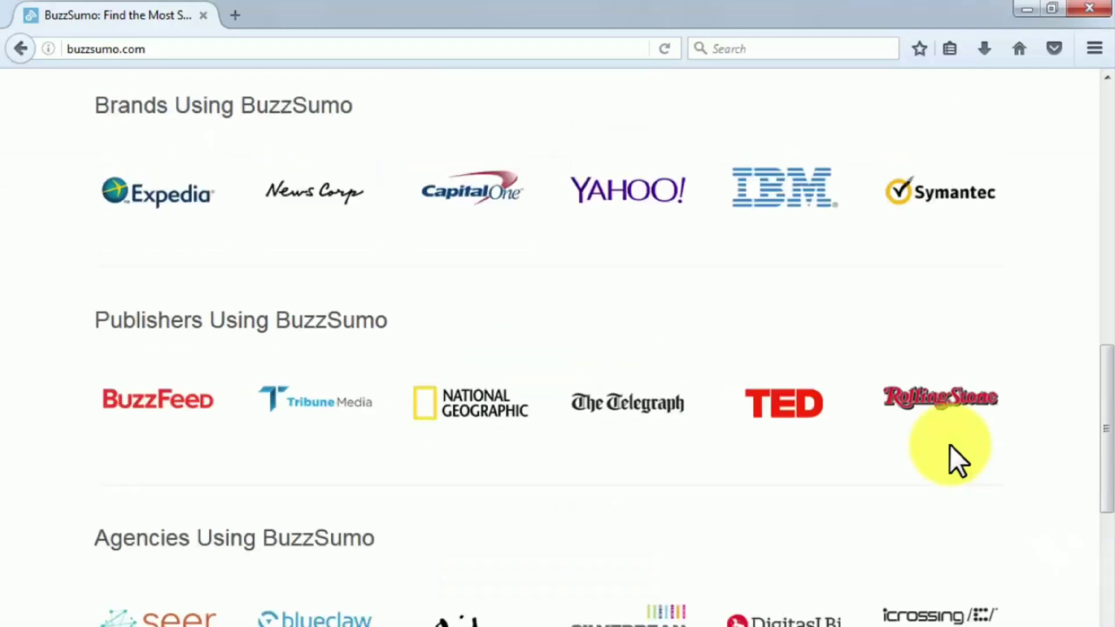
pyautogui.scroll(4, 950, 444)
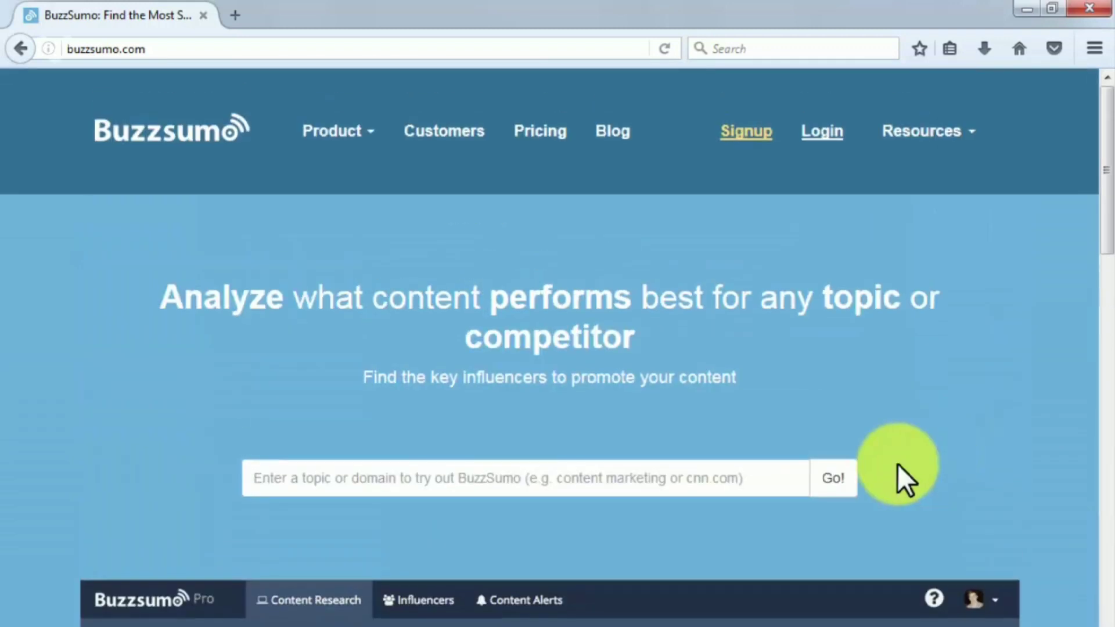
pyautogui.click(753, 478)
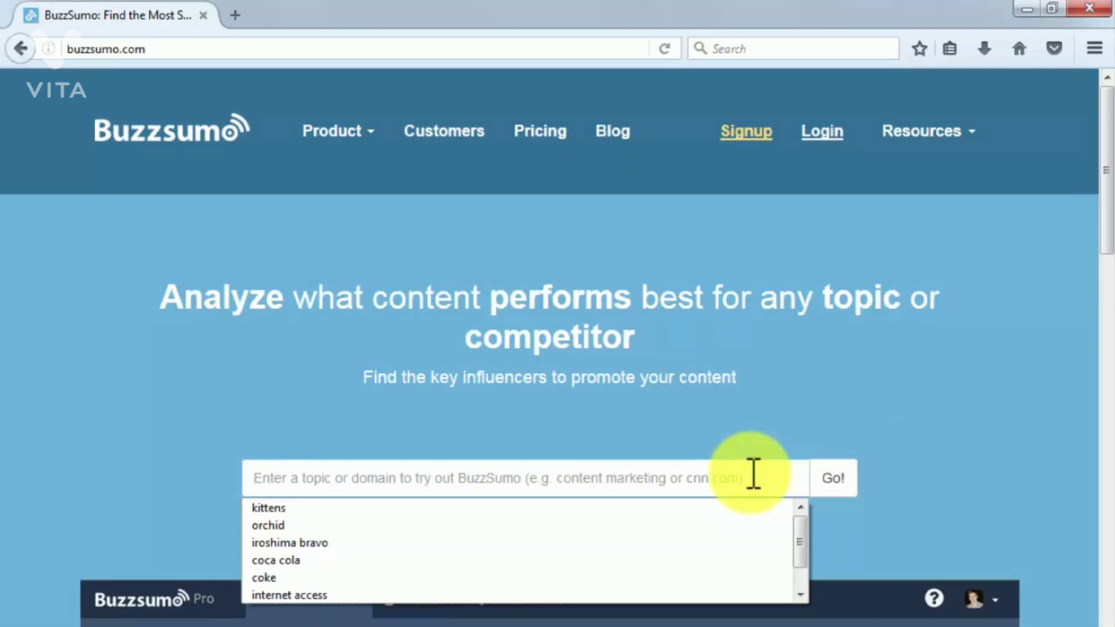
pyautogui.click(310, 510)
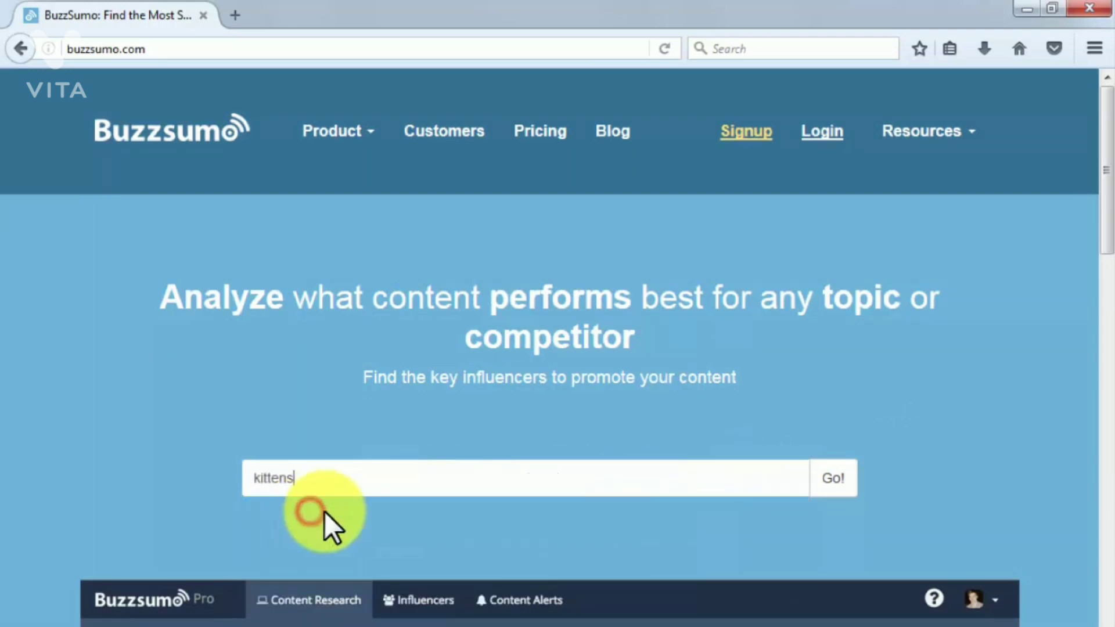
pyautogui.click(837, 490)
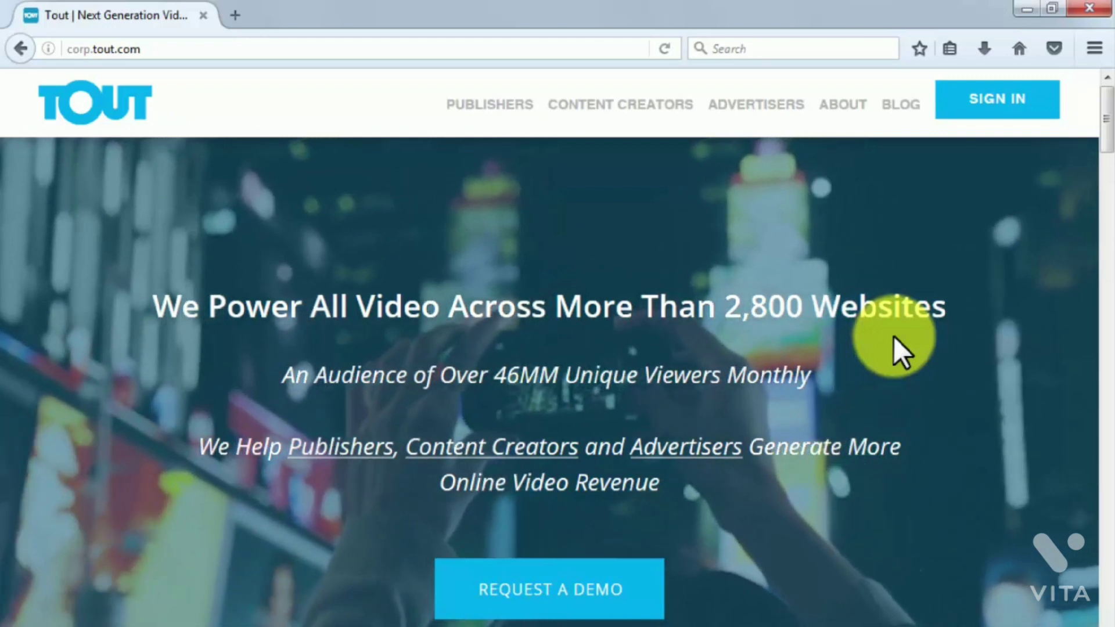
# - Examine Tout's offering for publishers on corp.tout.com, from the video marketplace and Smart-Article technology to advertising sales and the video CMS
pyautogui.scroll(-5, 837, 489)
pyautogui.scroll(-6, 838, 489)
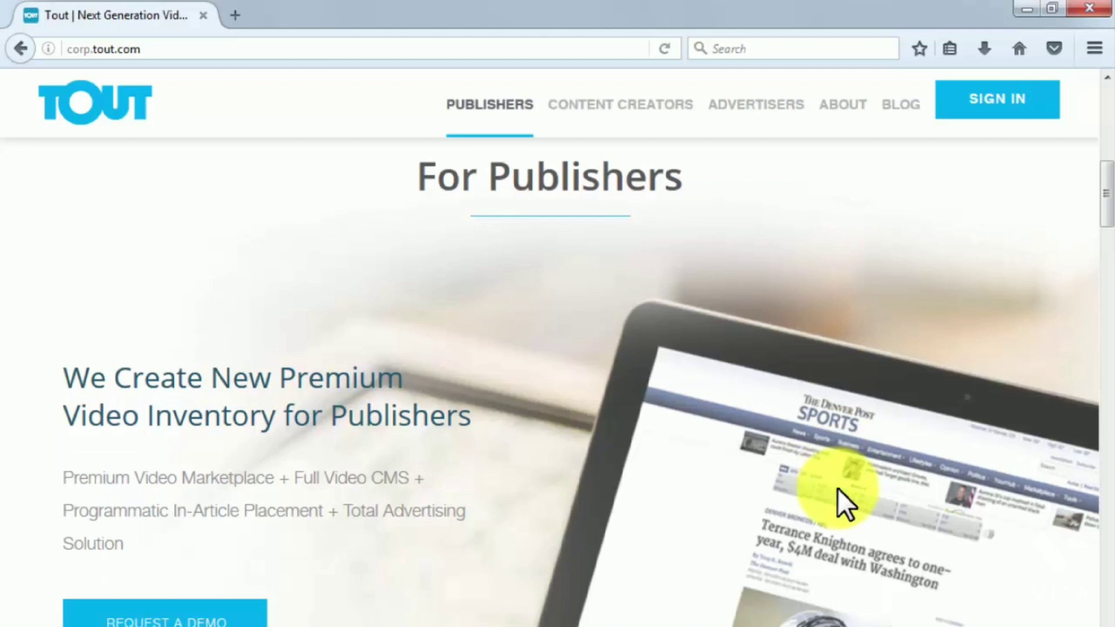
pyautogui.scroll(-10, 837, 489)
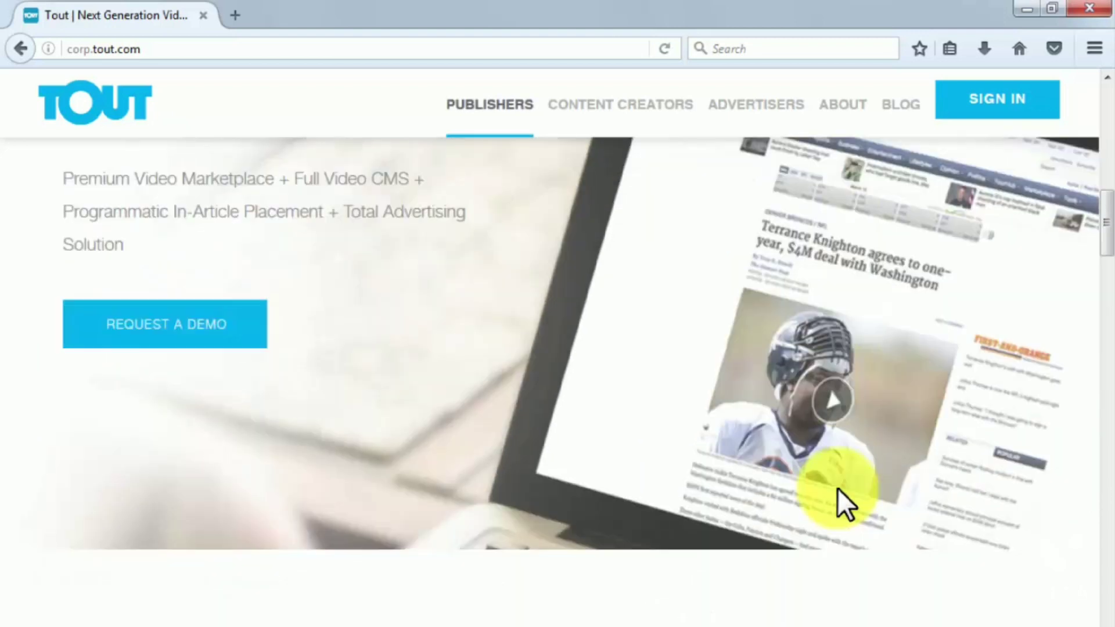
pyautogui.scroll(-2, 841, 489)
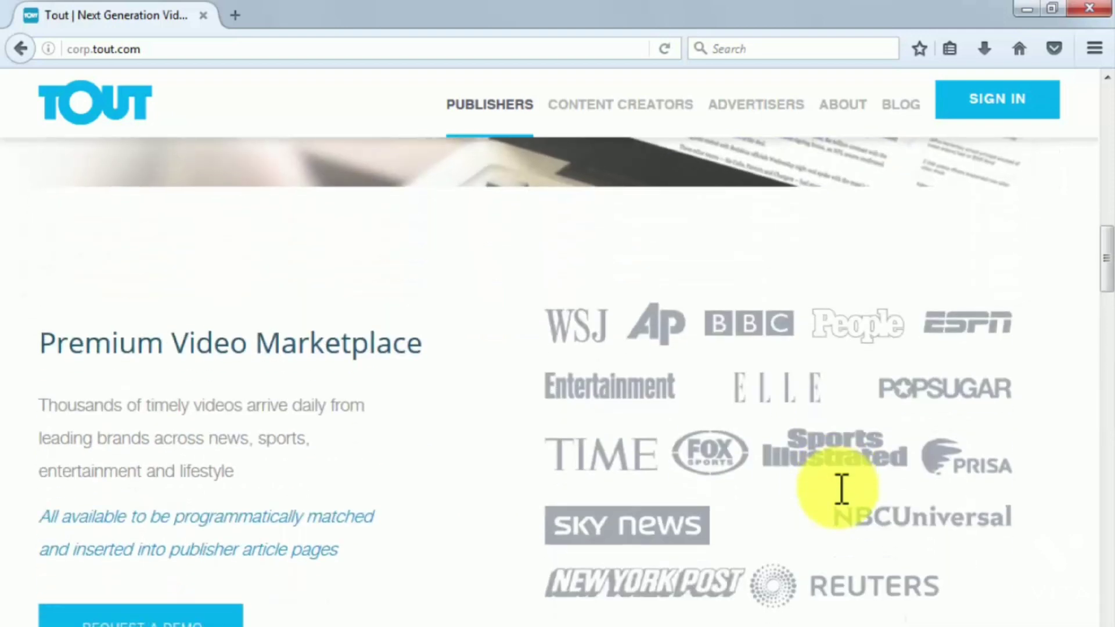
pyautogui.scroll(-9, 837, 489)
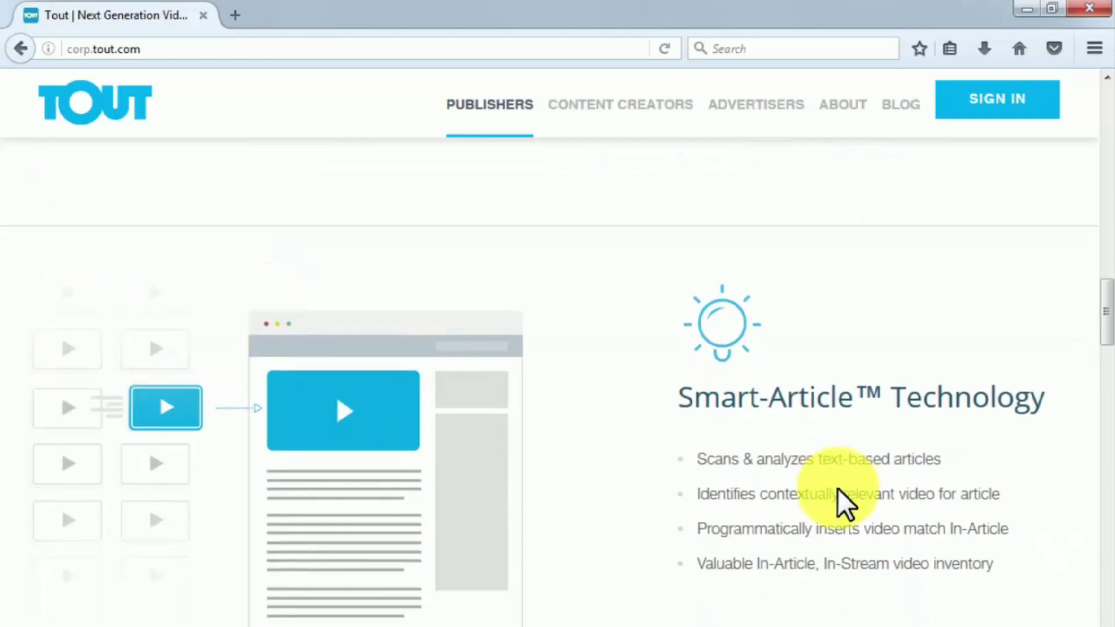
pyautogui.scroll(-9, 837, 489)
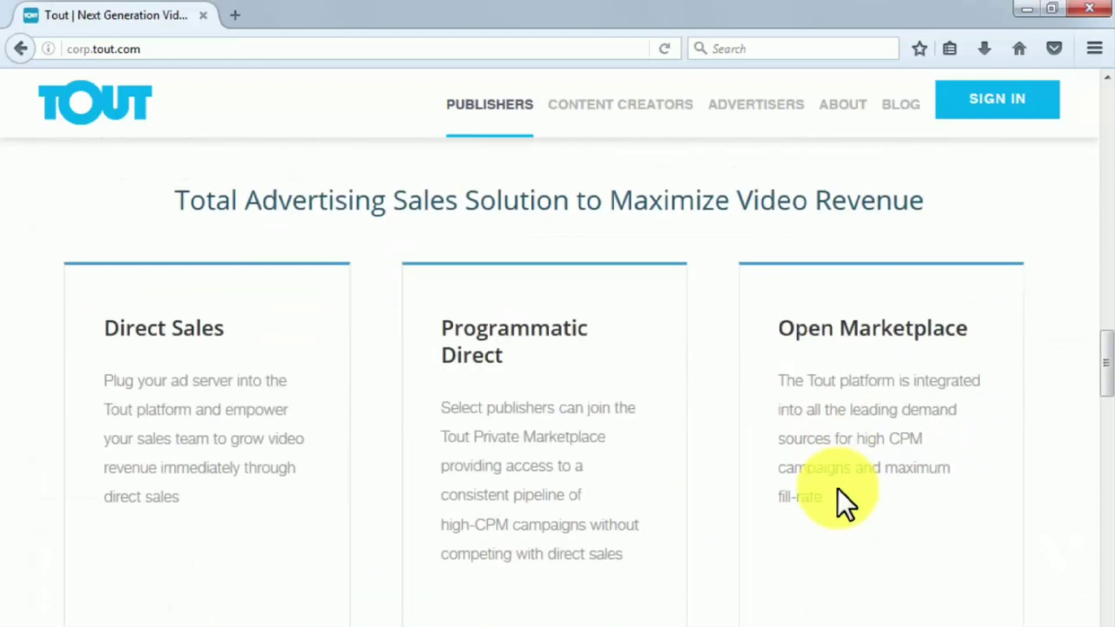
pyautogui.scroll(-1, 838, 489)
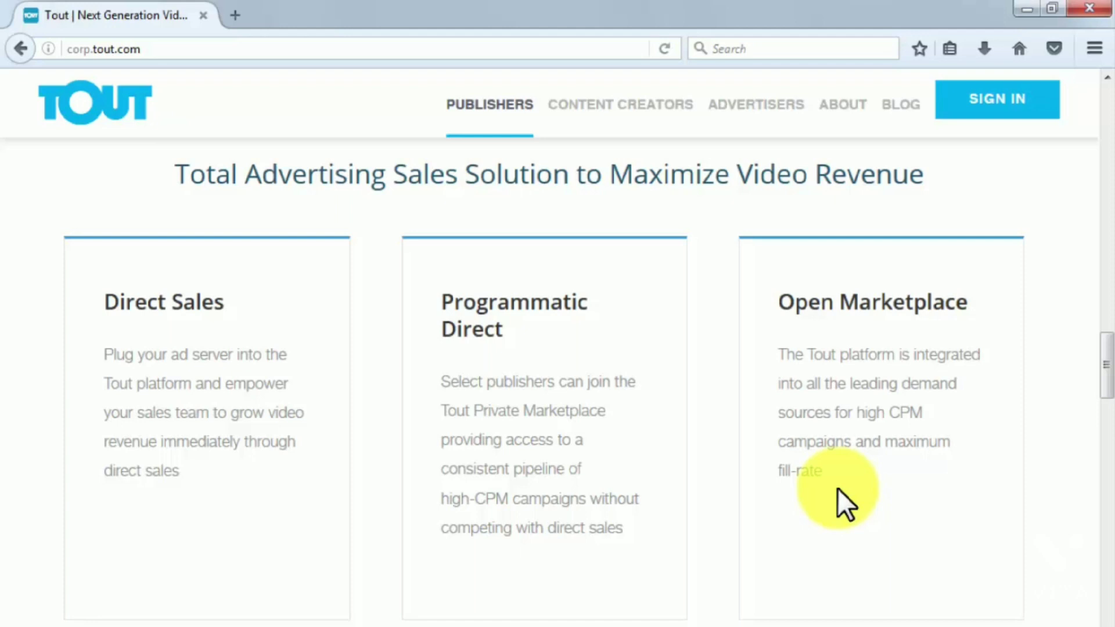
pyautogui.scroll(-10, 837, 489)
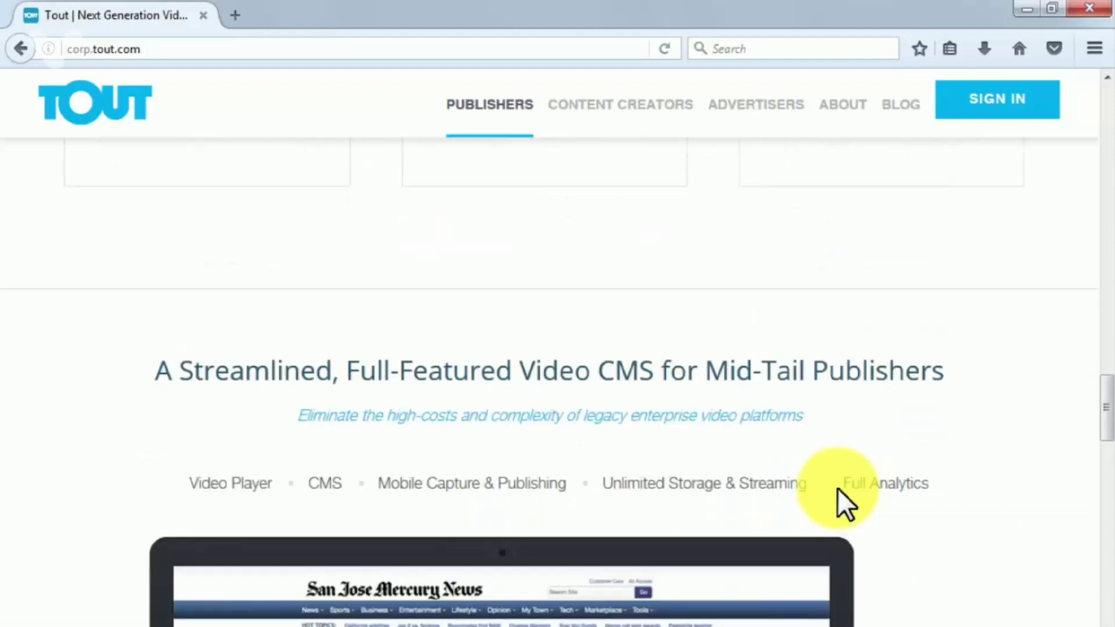
pyautogui.scroll(-1, 838, 489)
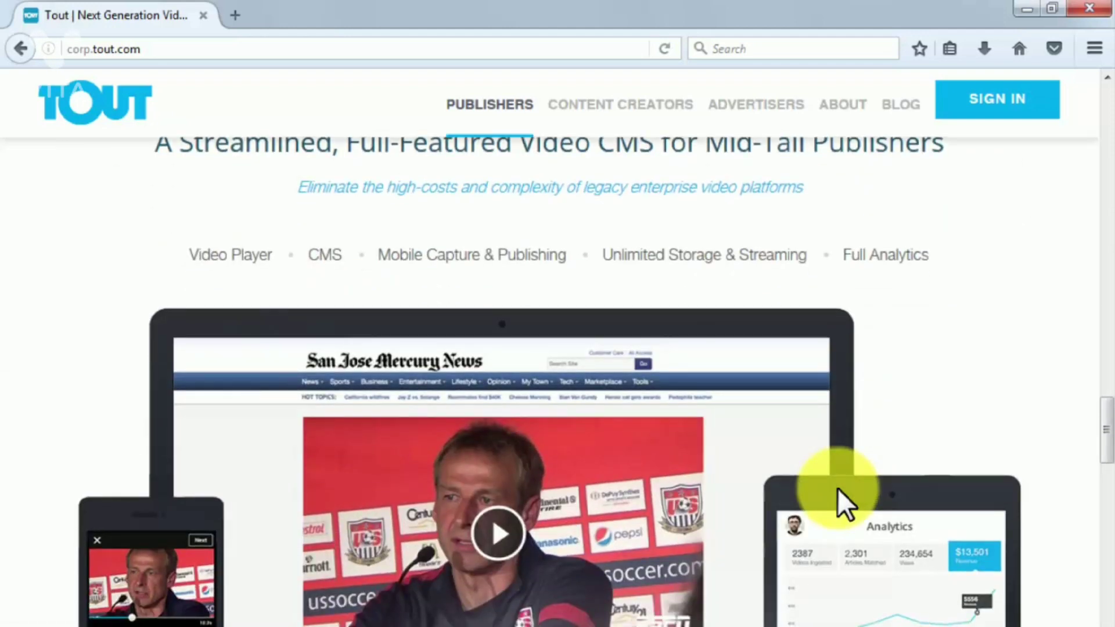
# - Examine Tout's offering for content creators, including video positioning, publisher control and revenue reporting
pyautogui.scroll(-8, 837, 489)
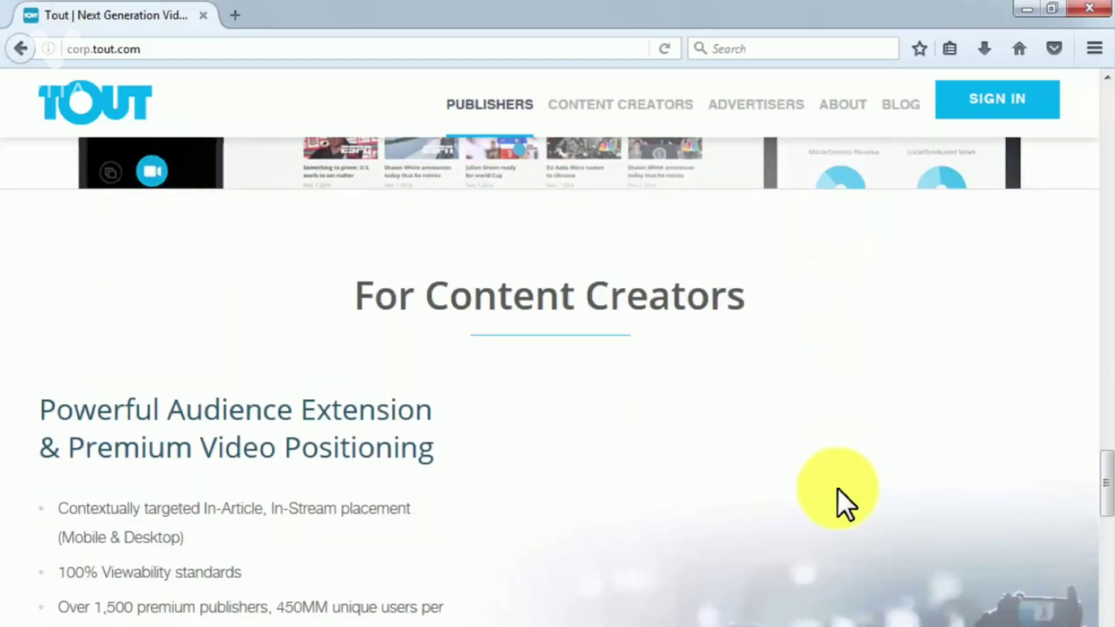
pyautogui.scroll(-10, 838, 489)
pyautogui.scroll(-2, 838, 489)
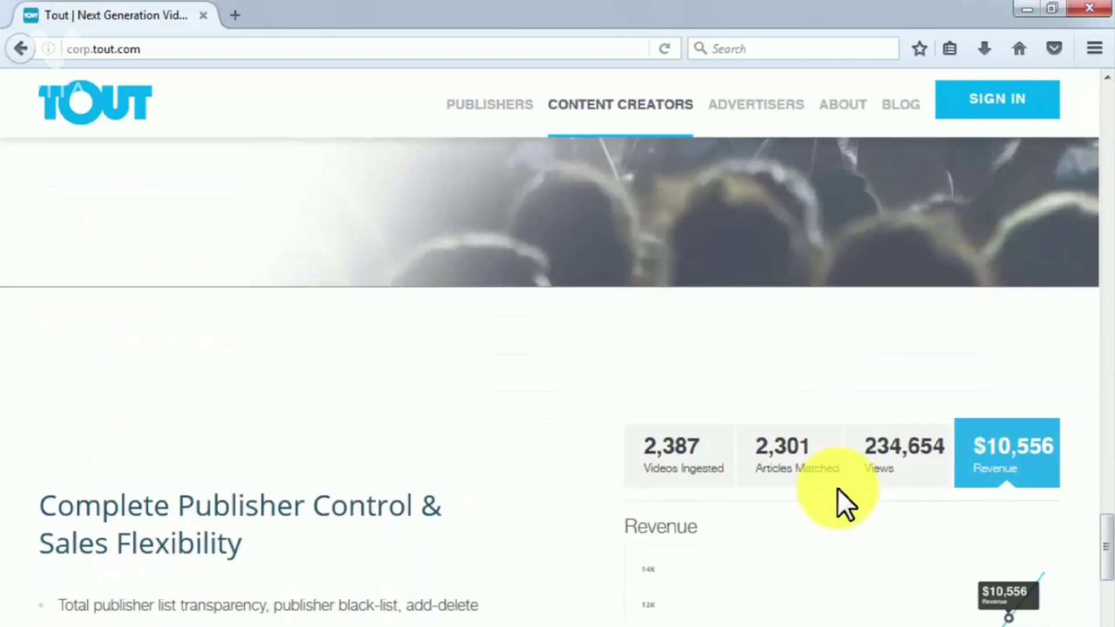
pyautogui.scroll(-10, 838, 489)
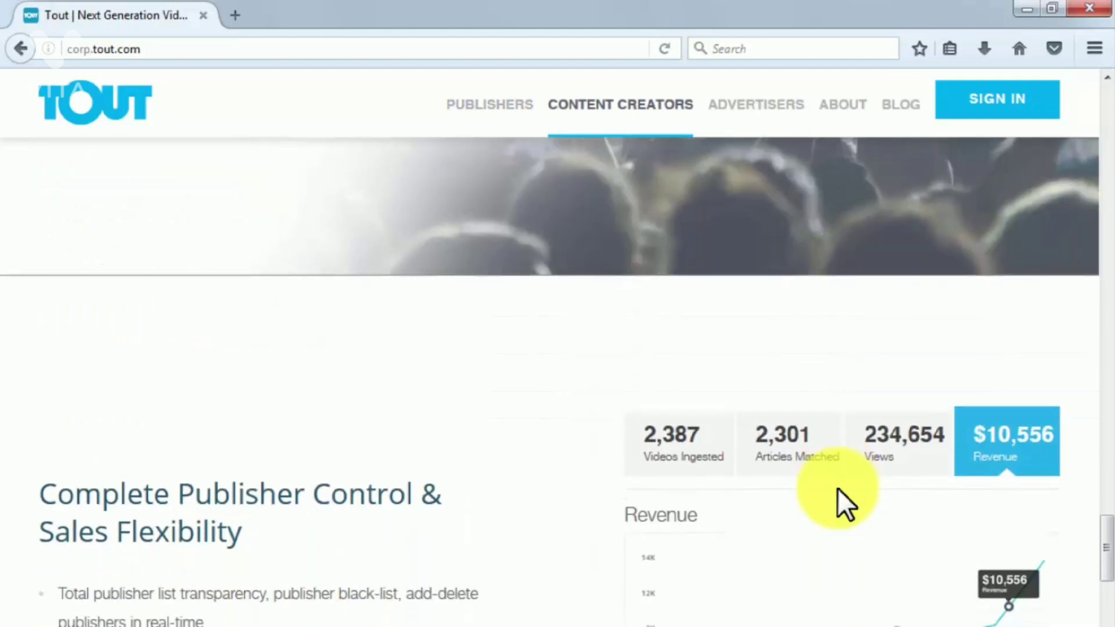
pyautogui.scroll(-12, 837, 489)
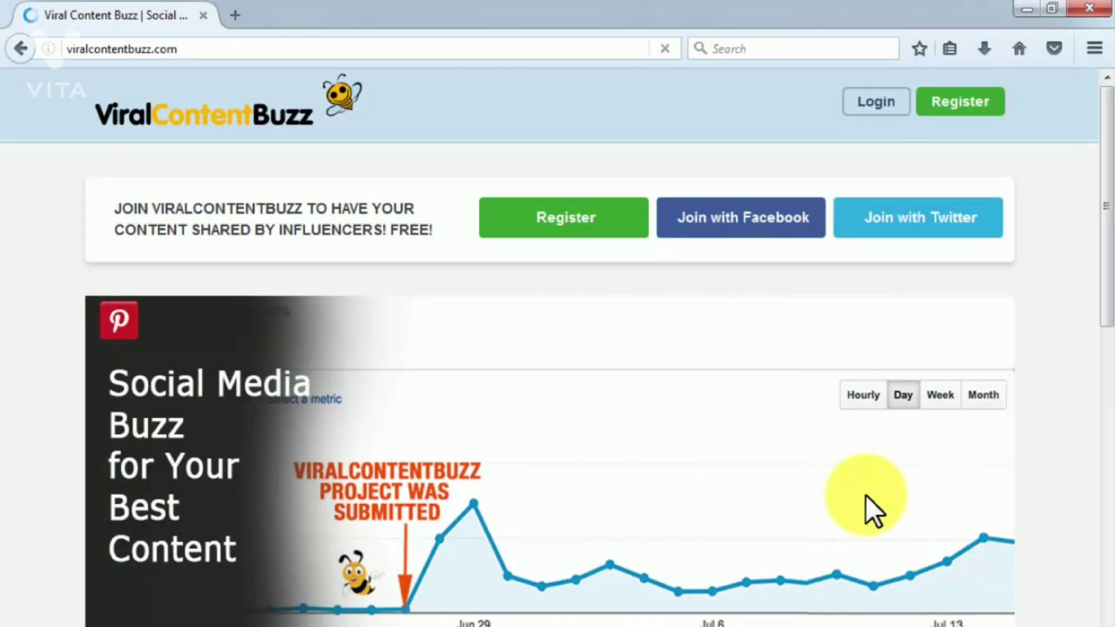
# - Review the Viral Content Buzz home page, covering its traffic and social authority benefits and the Features section
pyautogui.scroll(-7, 1051, 465)
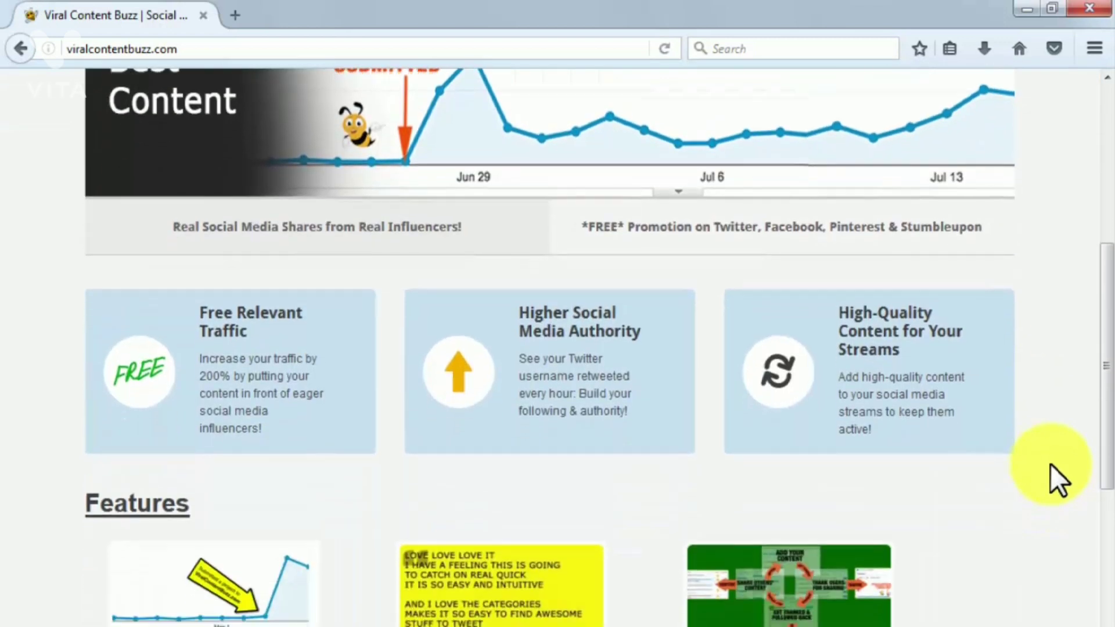
pyautogui.scroll(-2, 1051, 464)
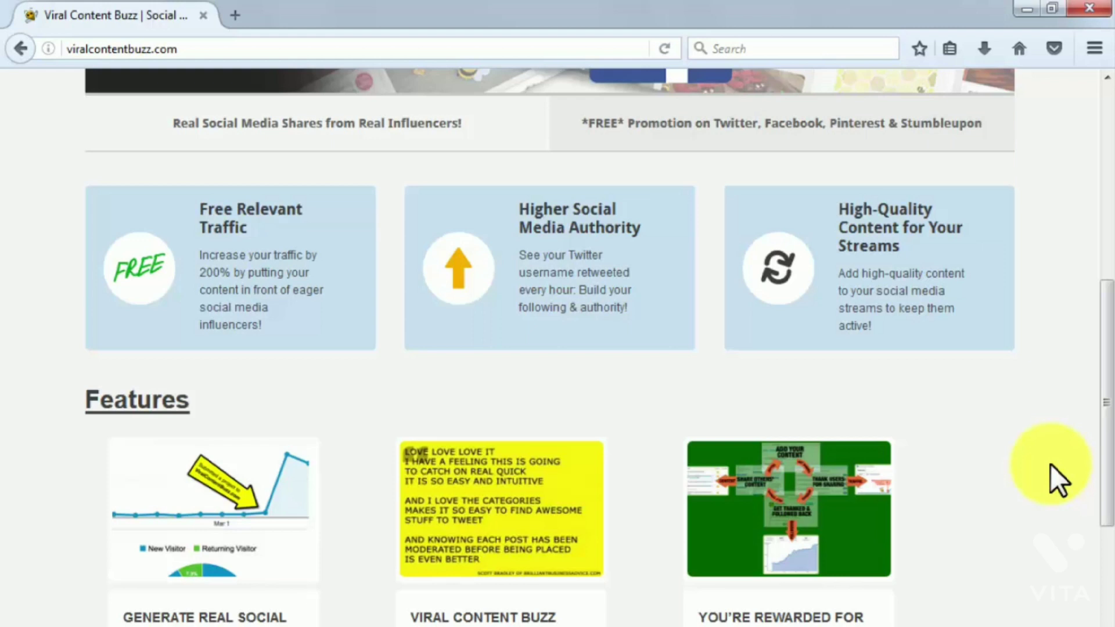
pyautogui.scroll(-10, 1051, 464)
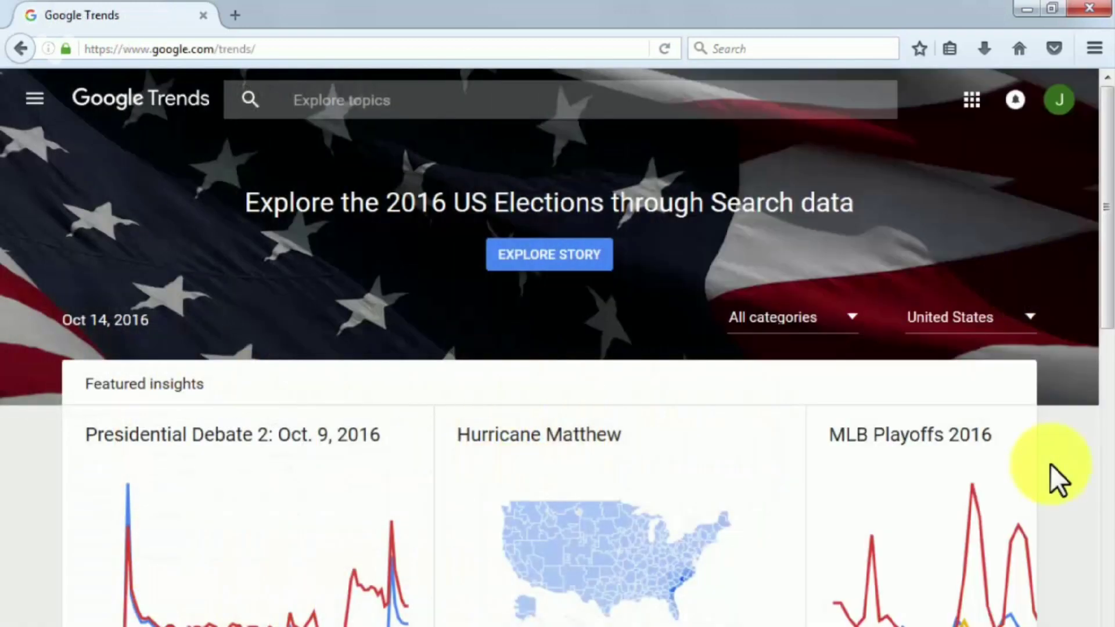
# - Browse the featured insights and the list of stories trending now on the Google Trends home page
pyautogui.scroll(-10, 1051, 464)
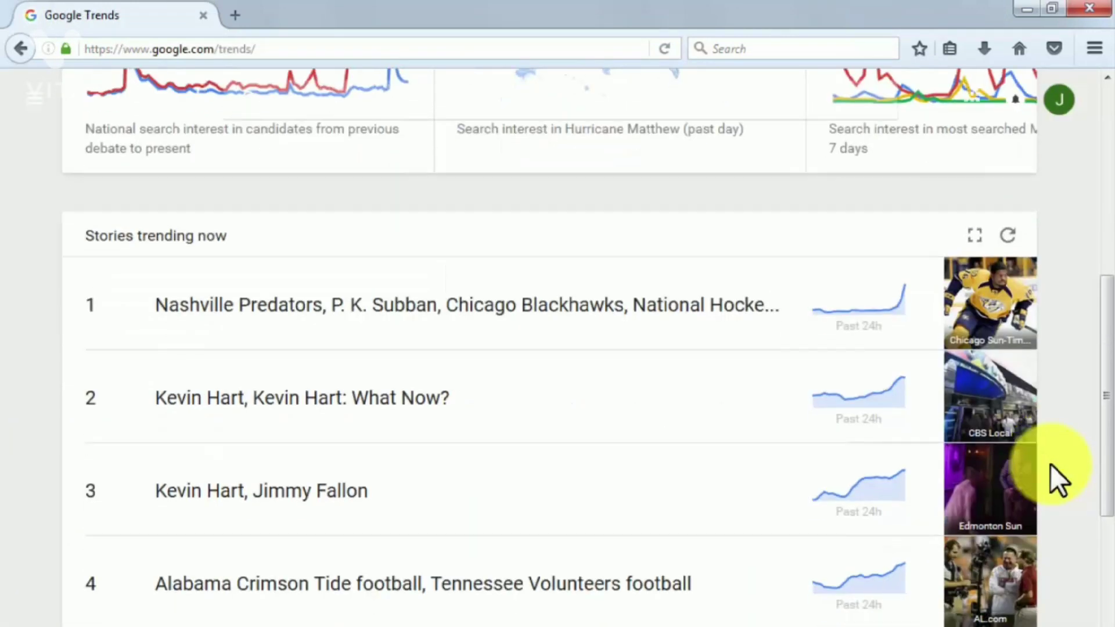
pyautogui.scroll(-10, 1051, 464)
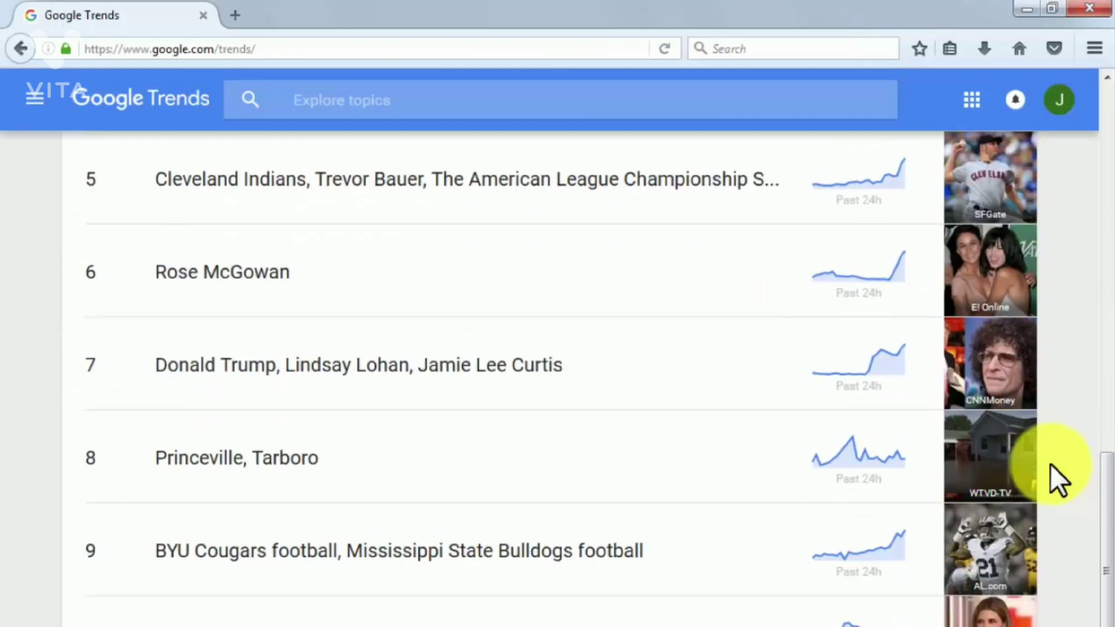
pyautogui.scroll(-3, 1050, 464)
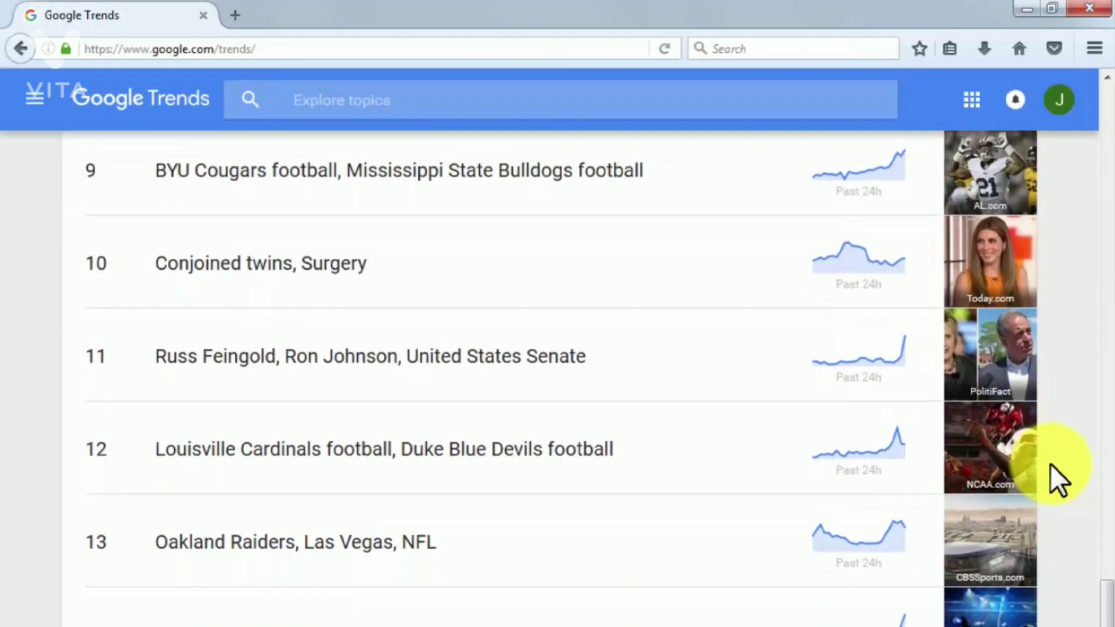
pyautogui.scroll(-10, 1050, 465)
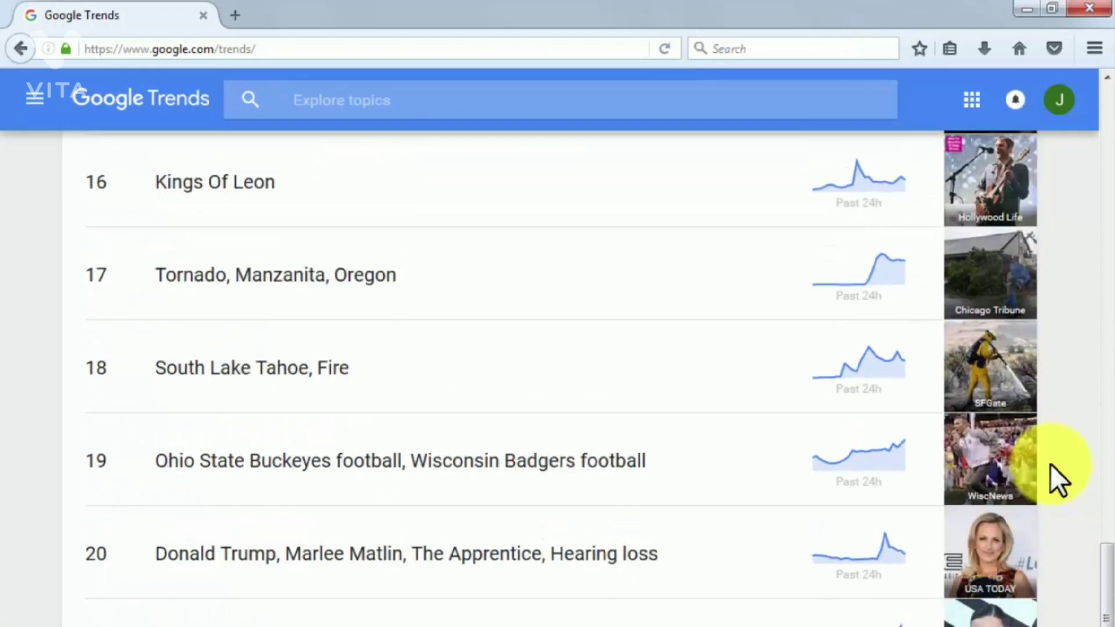
pyautogui.moveTo(1106, 589); pyautogui.dragTo(1105, 421)
pyautogui.moveTo(1109, 294); pyautogui.dragTo(1107, 137)
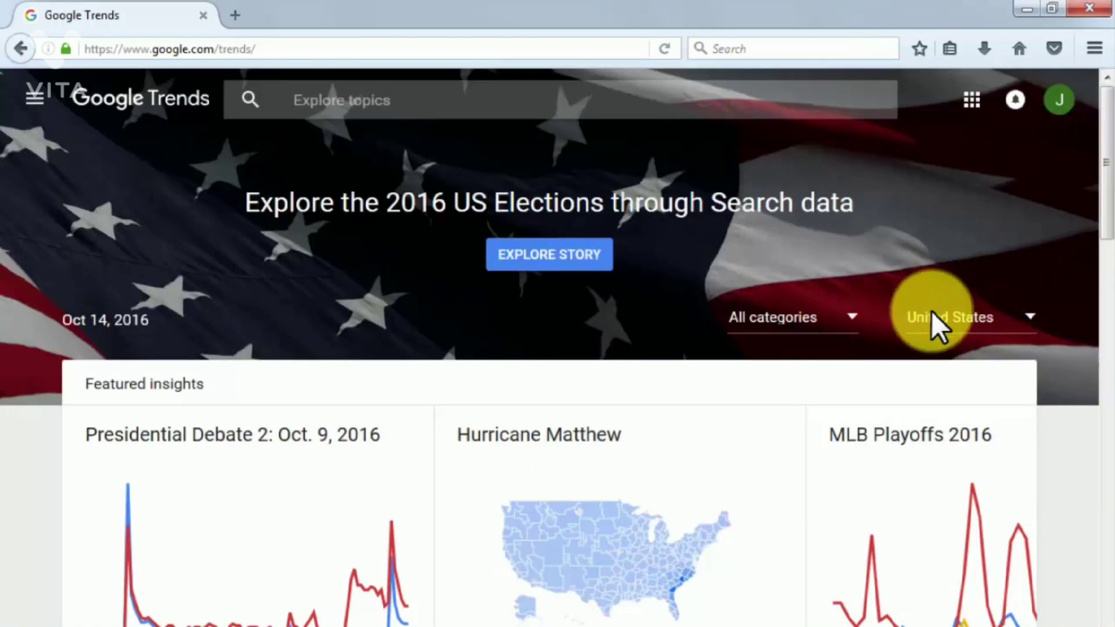
# - Check the category and country filter options for trending stories on Google Trends
pyautogui.click(837, 317)
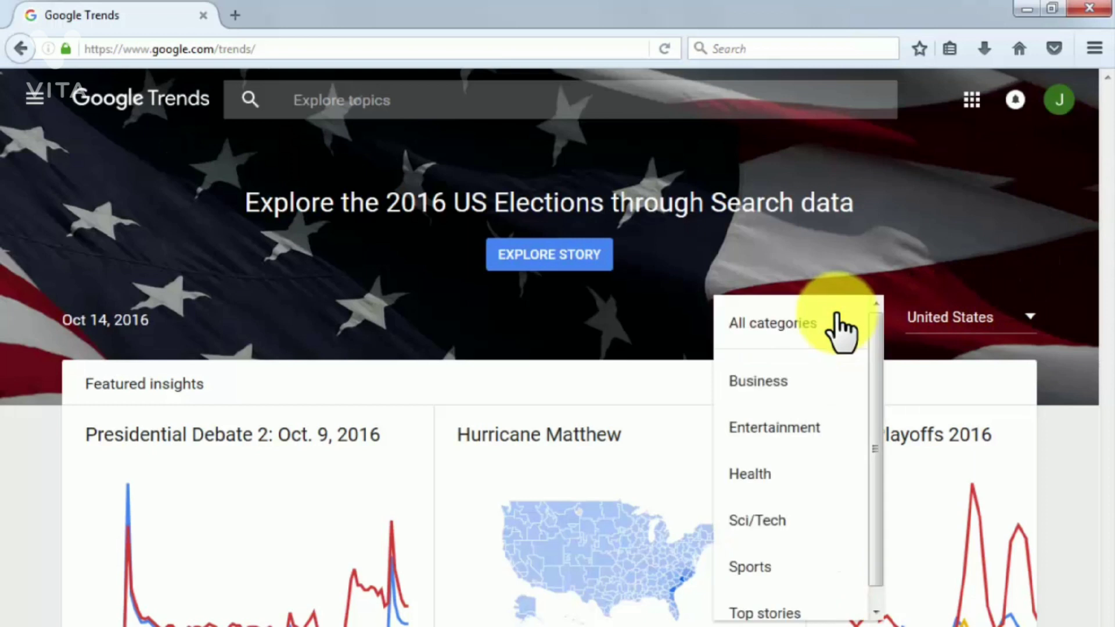
pyautogui.click(1030, 319)
pyautogui.click(1037, 326)
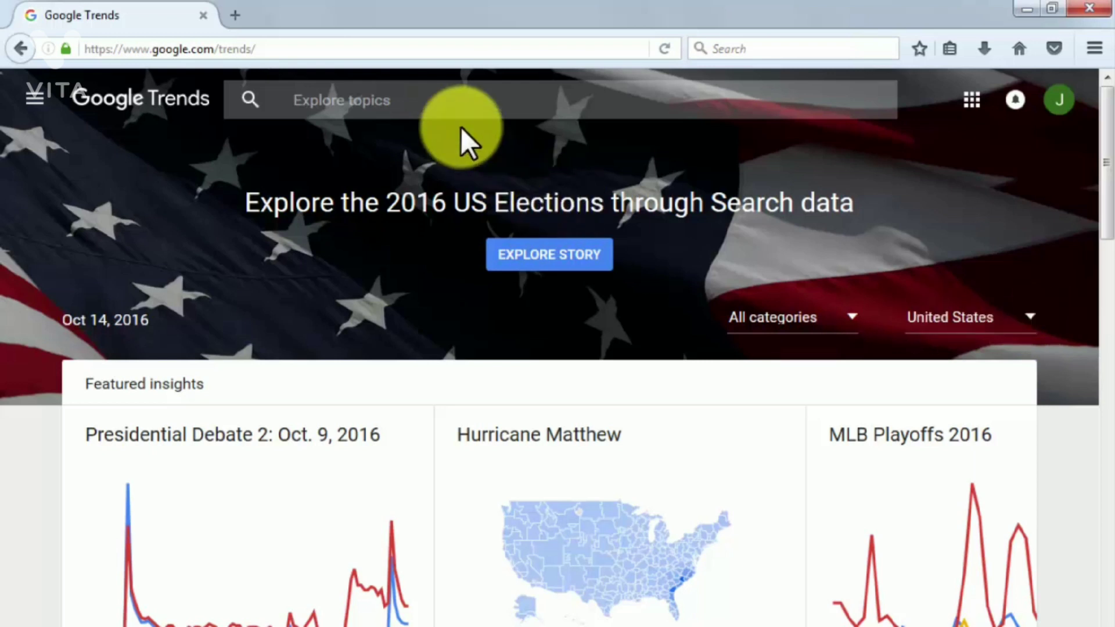
# - Search Google Trends for "kittens" and examine its interest over time and interest by region
pyautogui.click(435, 103)
pyautogui.write('kittens')
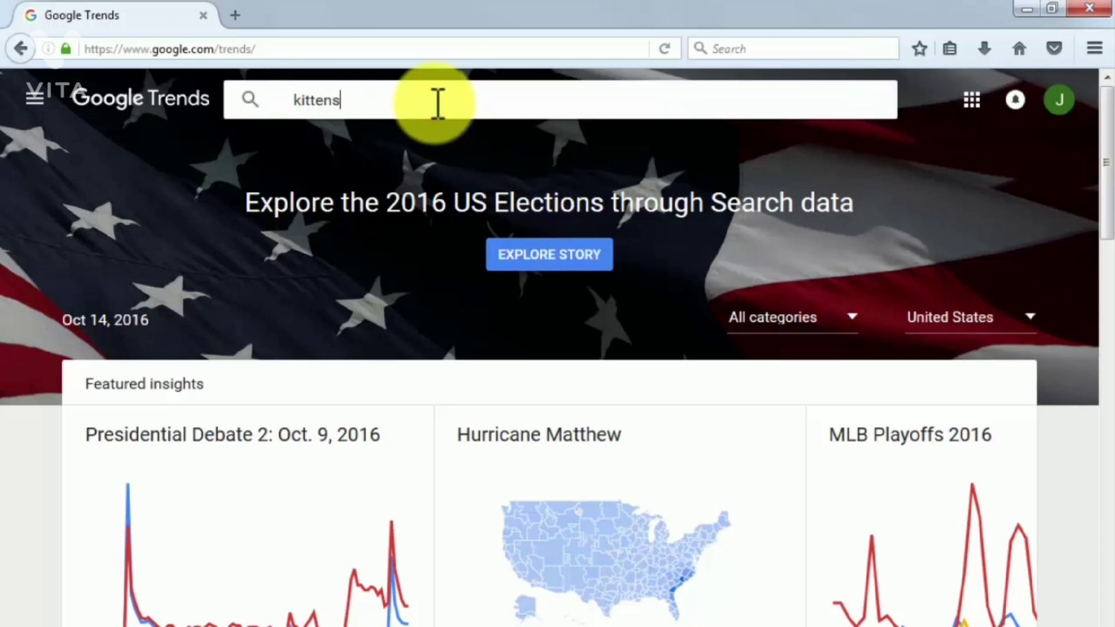
pyautogui.press('Return')
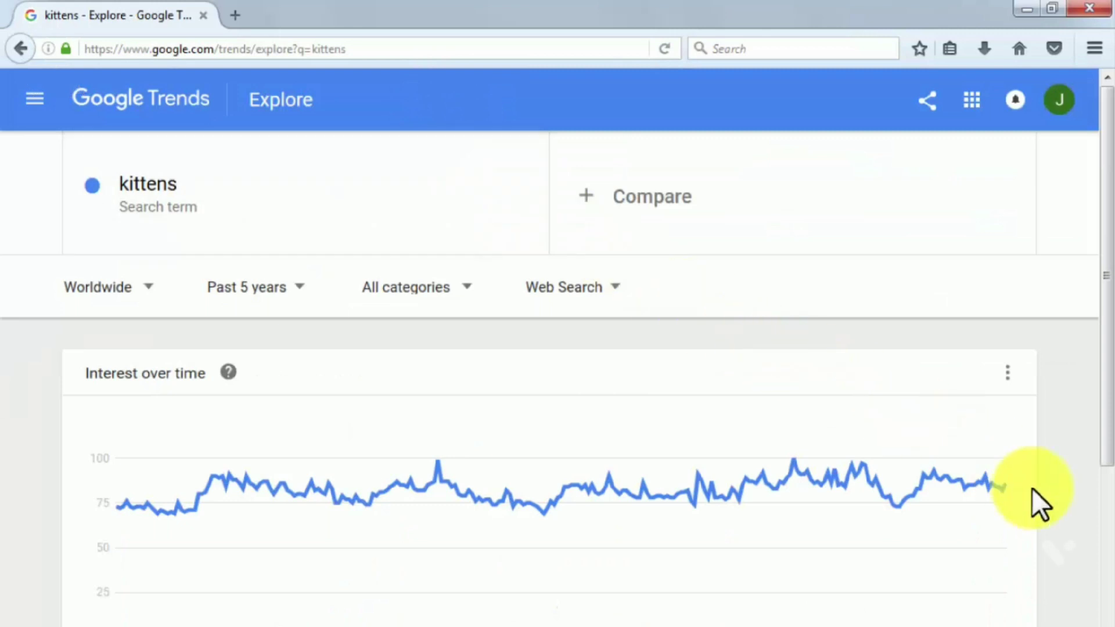
pyautogui.scroll(-7, 1096, 542)
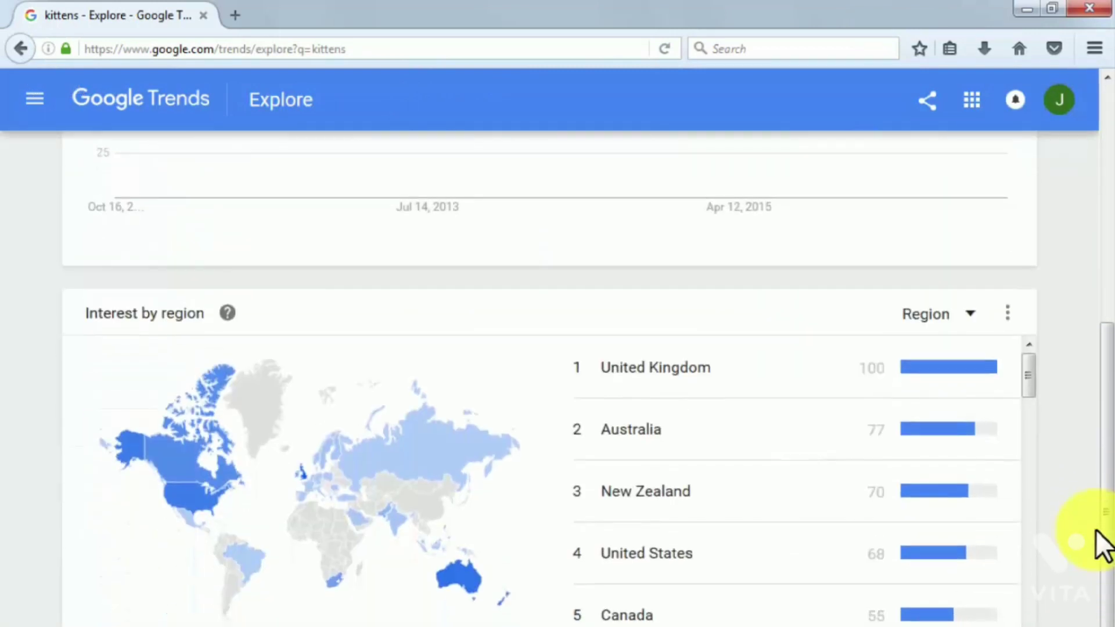
pyautogui.scroll(-3, 954, 506)
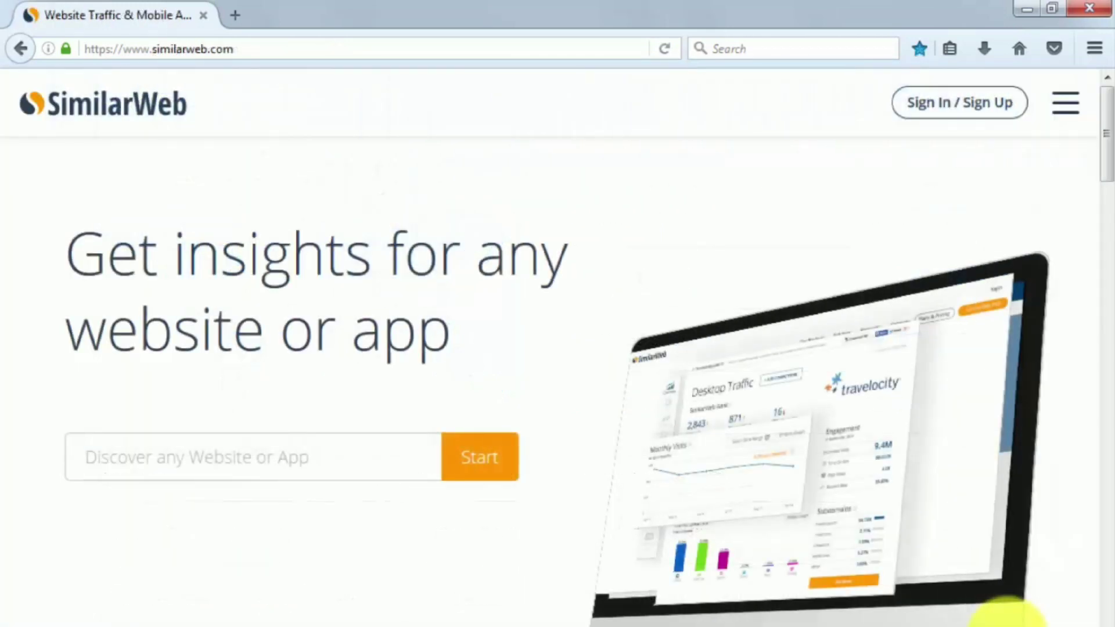
# - Review the SimilarWeb home page, from the PRO competitor statistics and user roles to the browser extension and data collection process
pyautogui.scroll(-10, 557, 378)
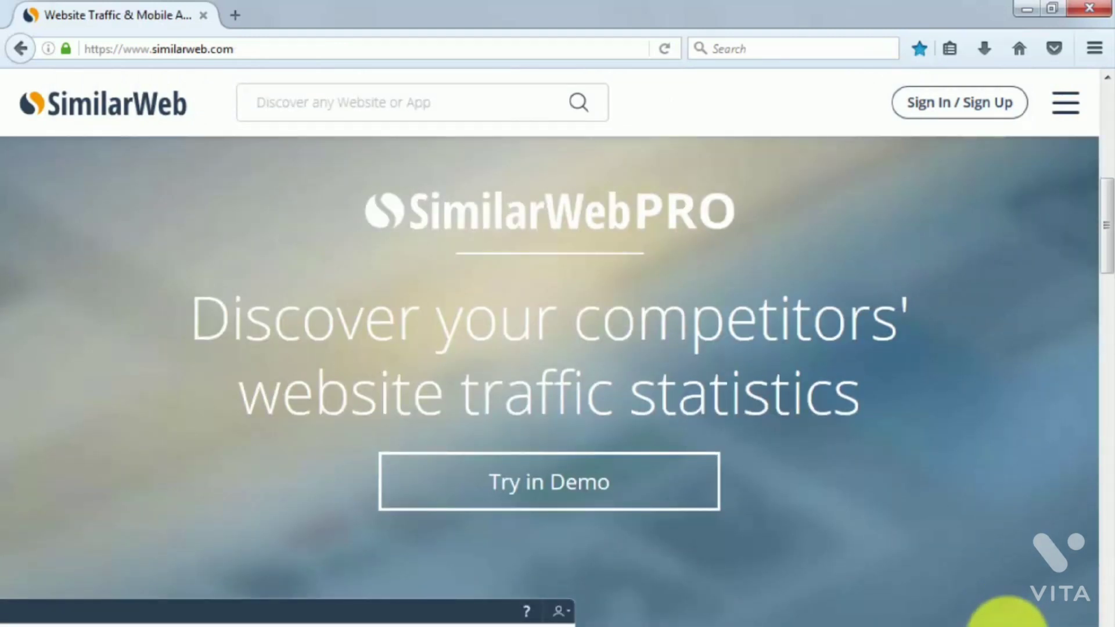
pyautogui.scroll(-7, 558, 382)
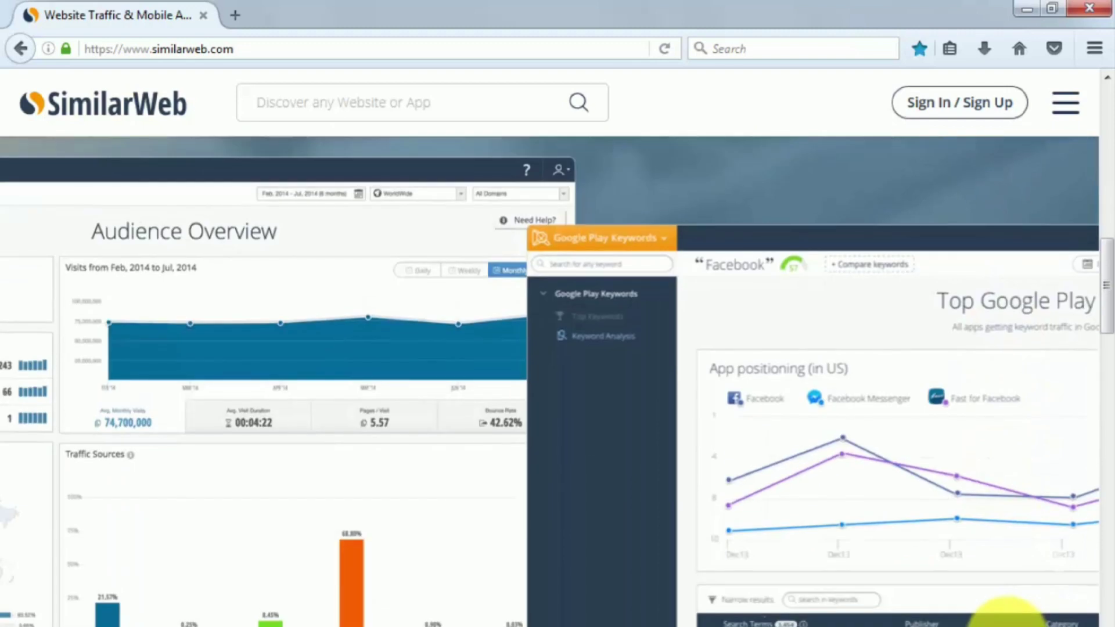
pyautogui.scroll(-10, 1008, 616)
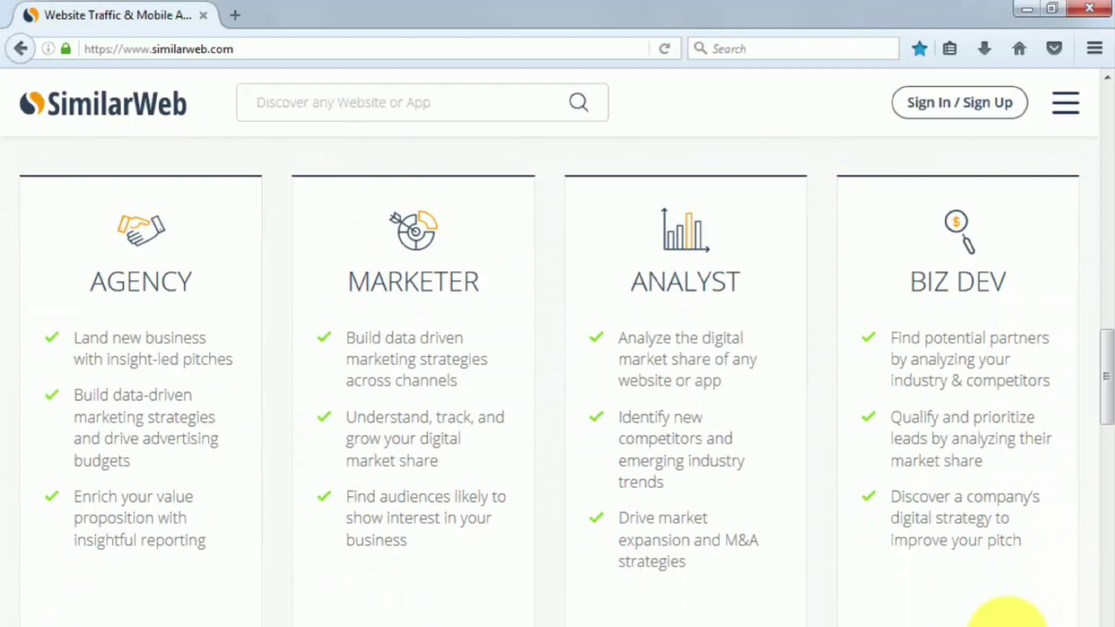
pyautogui.scroll(-4, 1008, 616)
pyautogui.scroll(-5, 1007, 616)
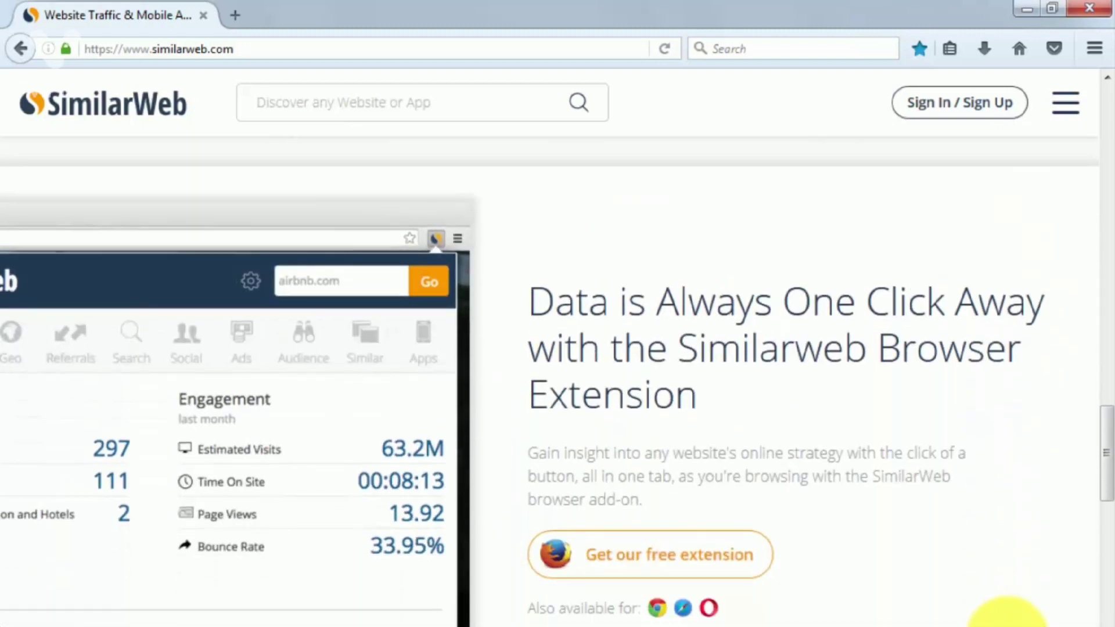
pyautogui.scroll(-10, 1008, 616)
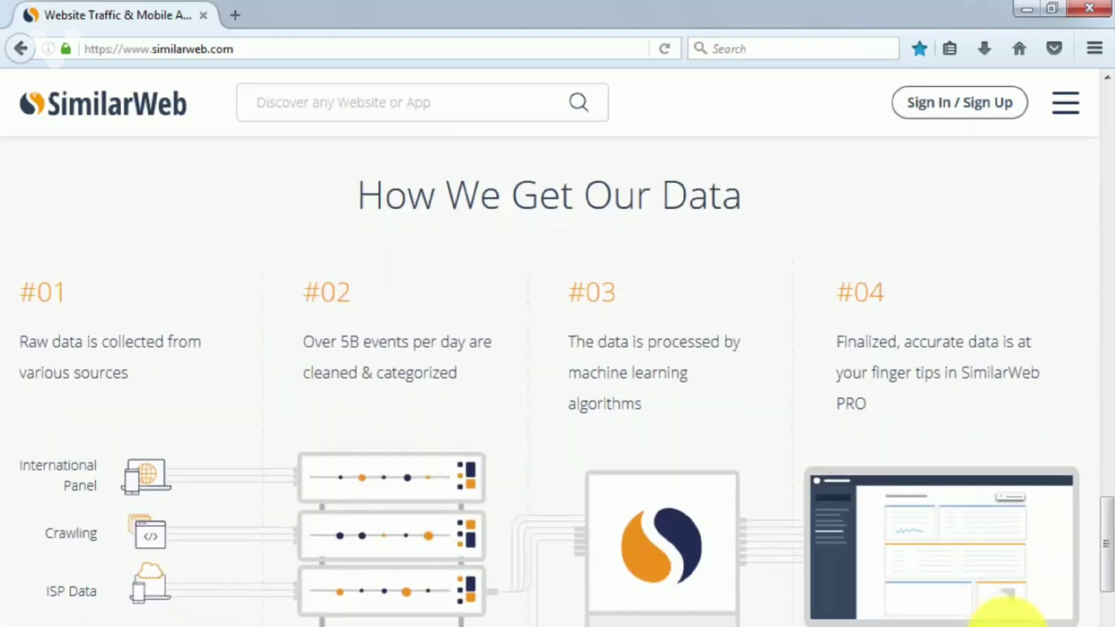
pyautogui.scroll(-11, 1008, 616)
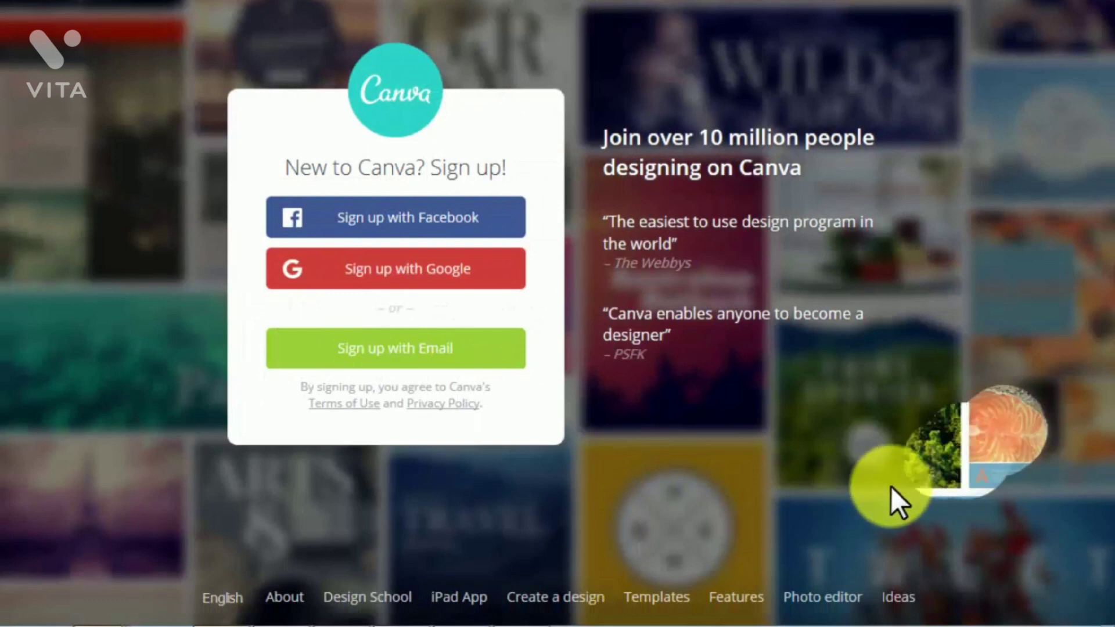
# - Open Canva's features page and read about the photo straightener, image cropper, text on photos and speech bubble maker
pyautogui.click(730, 599)
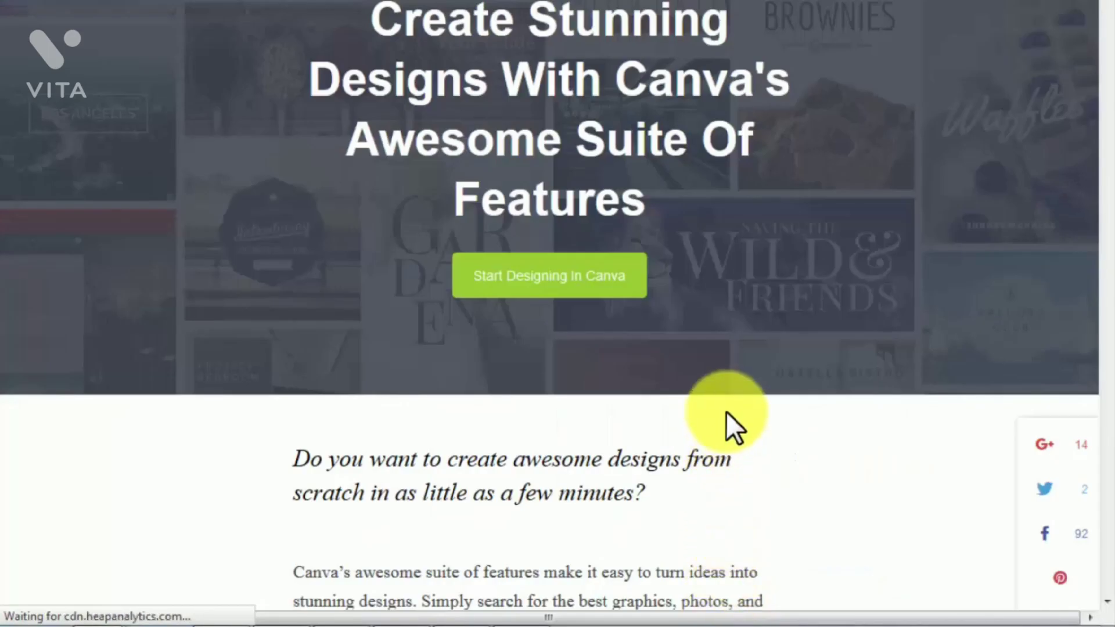
pyautogui.scroll(-5, 728, 413)
pyautogui.scroll(-8, 726, 410)
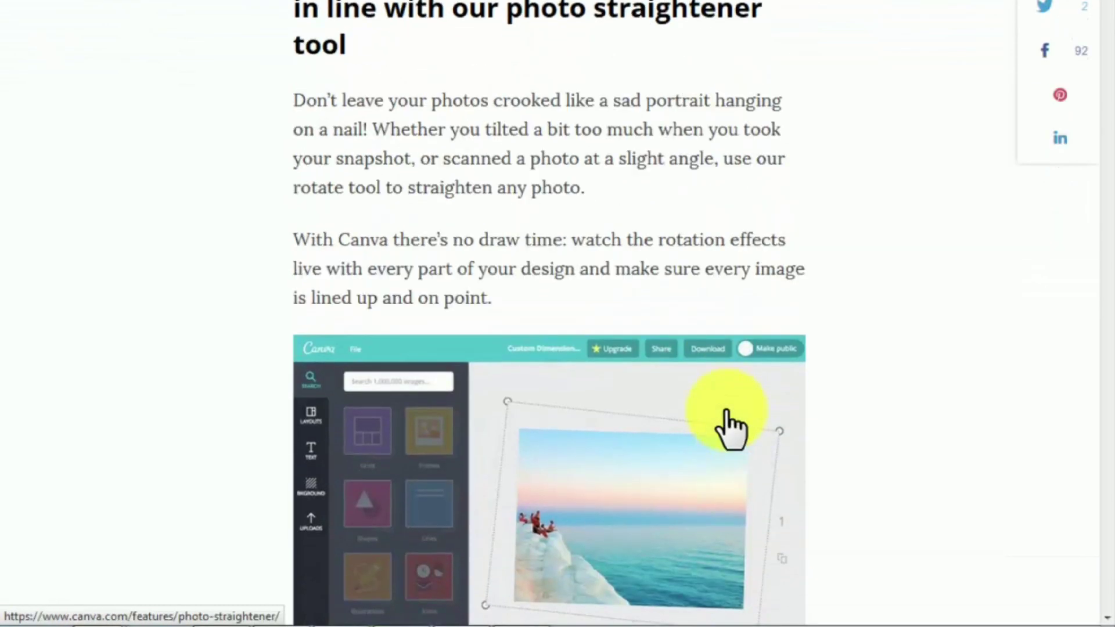
pyautogui.scroll(-16, 726, 412)
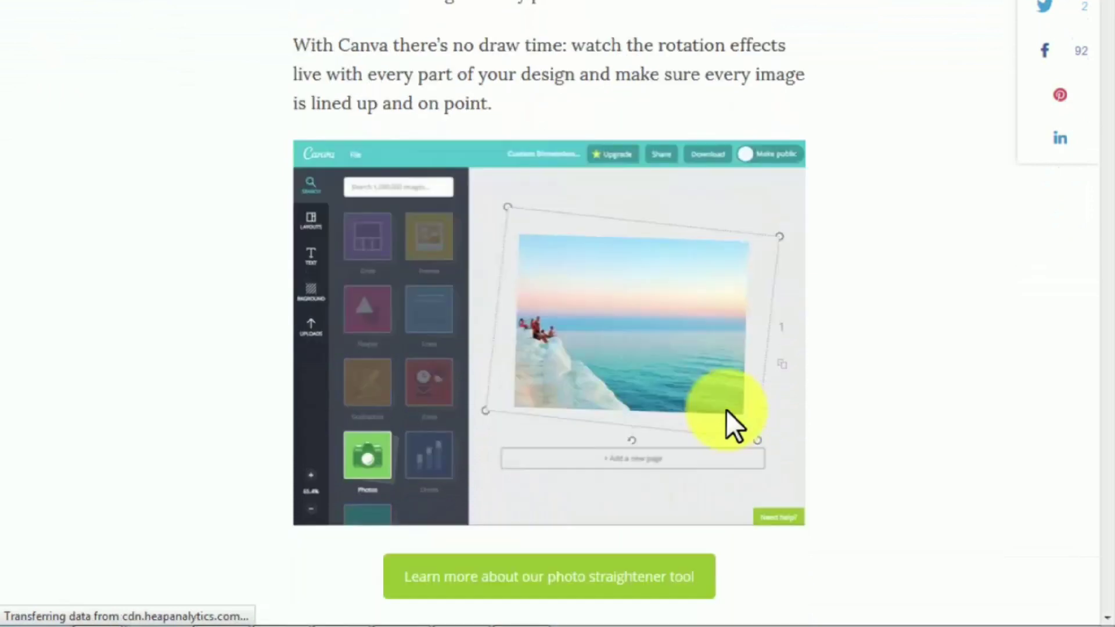
pyautogui.scroll(-1, 726, 409)
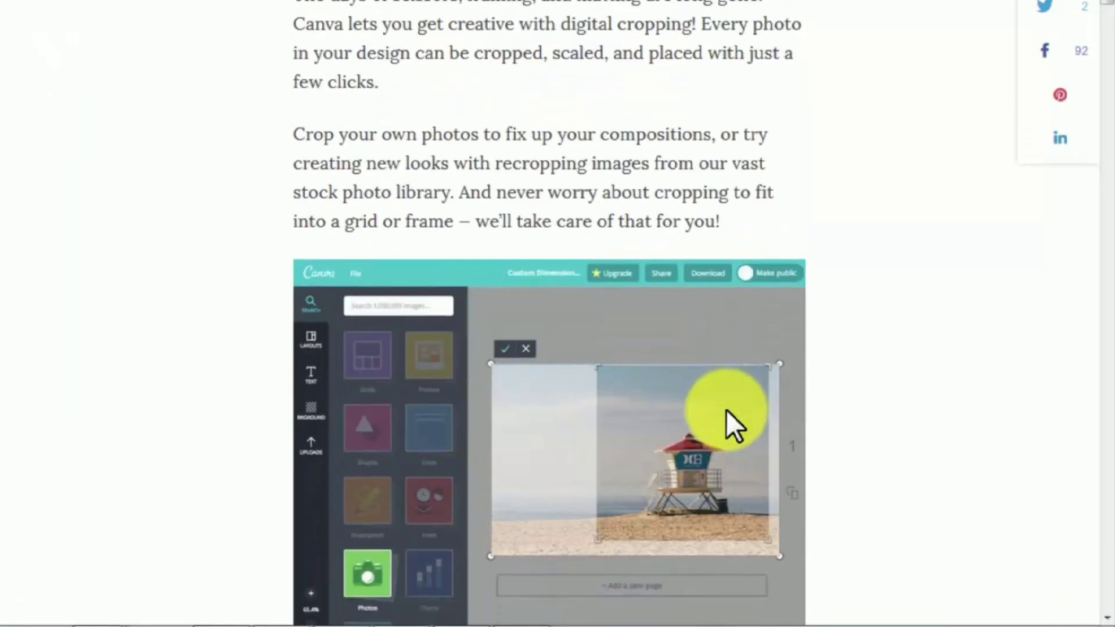
pyautogui.scroll(-11, 726, 410)
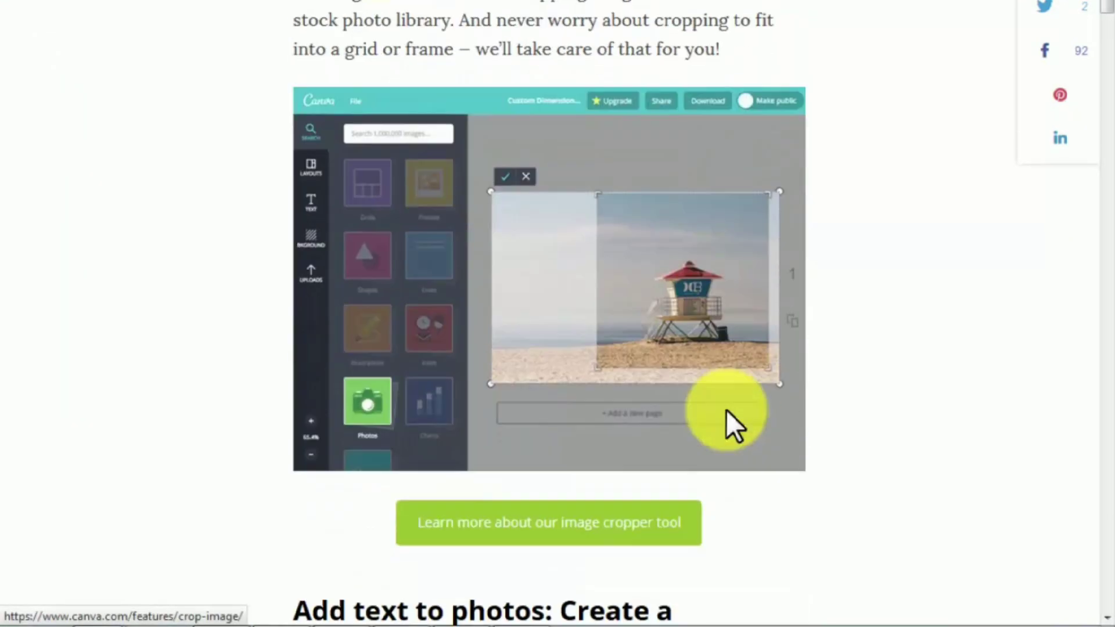
pyautogui.scroll(-4, 726, 410)
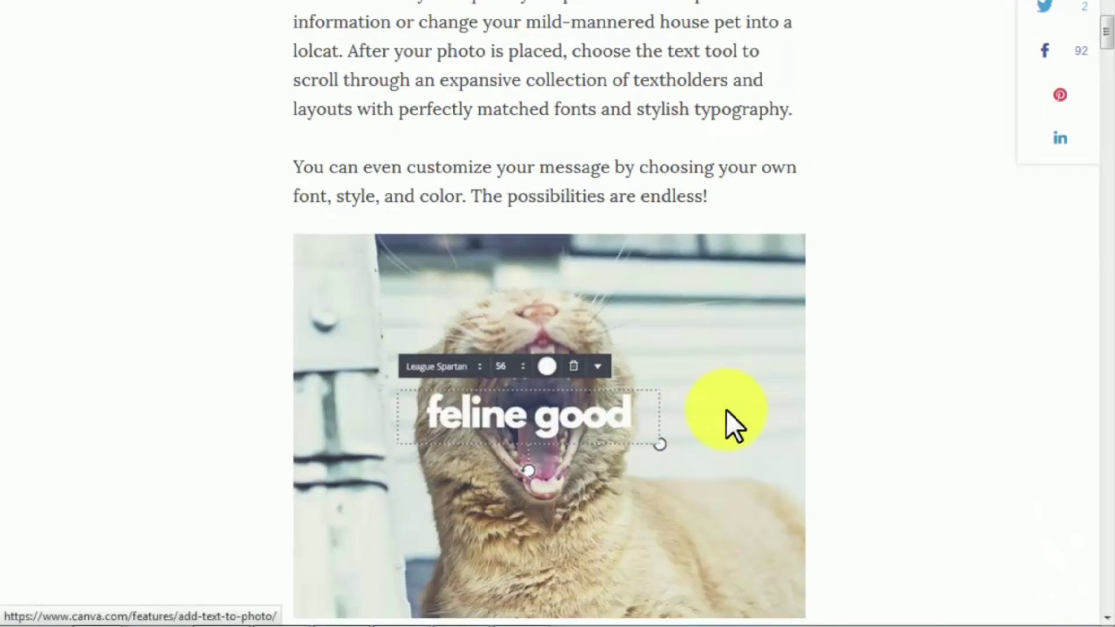
pyautogui.scroll(-12, 726, 410)
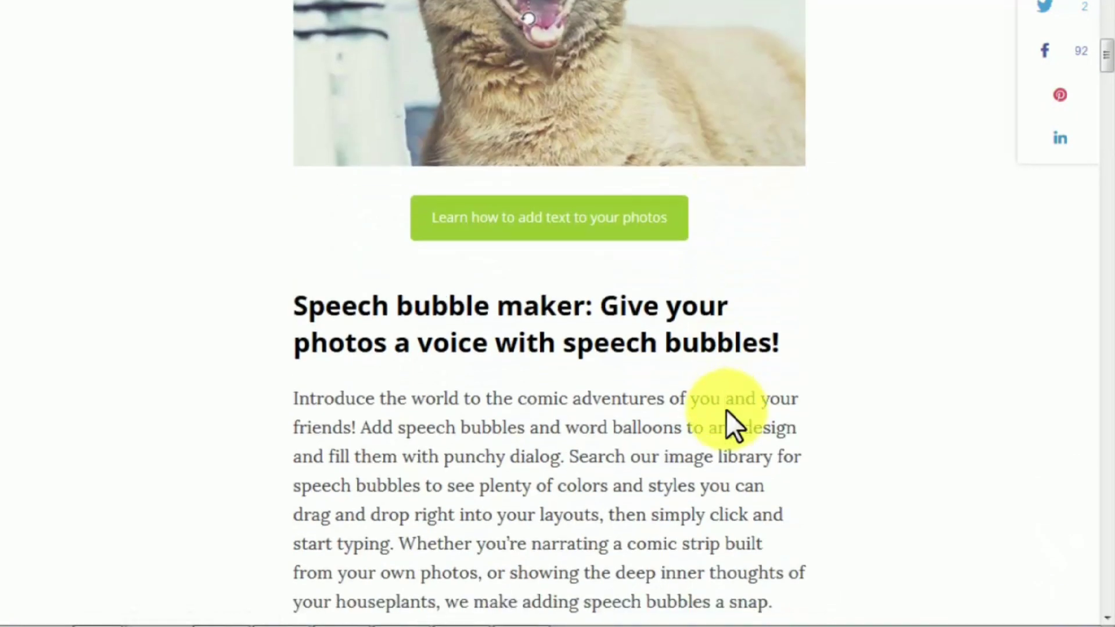
pyautogui.scroll(-4, 726, 410)
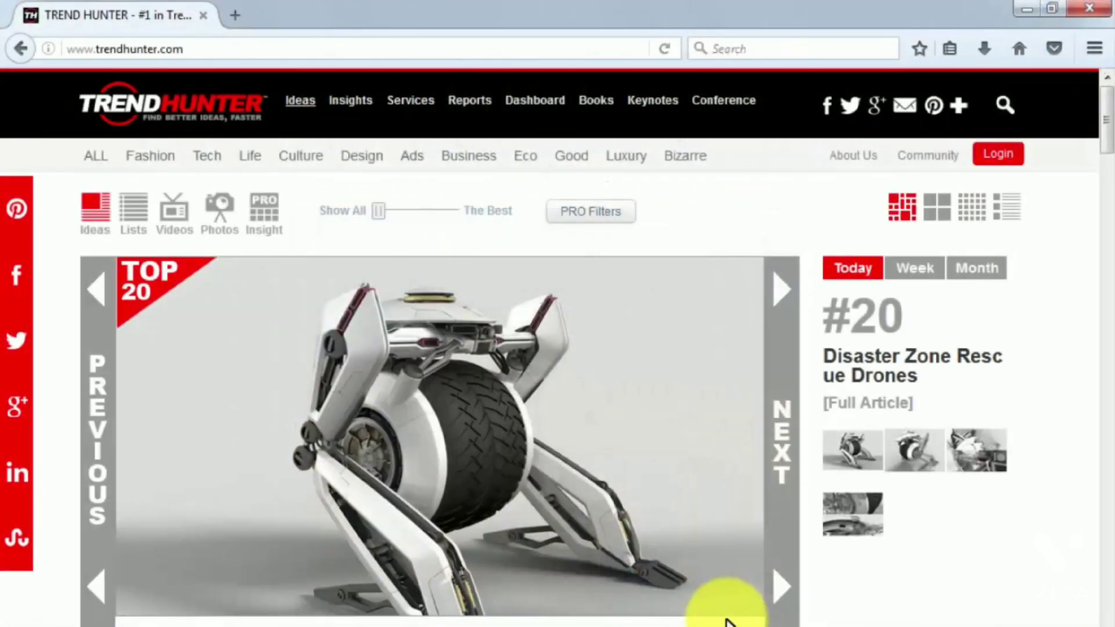
# - Browse the Trend Hunter home page, covering its trending ideas, consumer insights, featured content and top trend lists
pyautogui.scroll(-15, 727, 623)
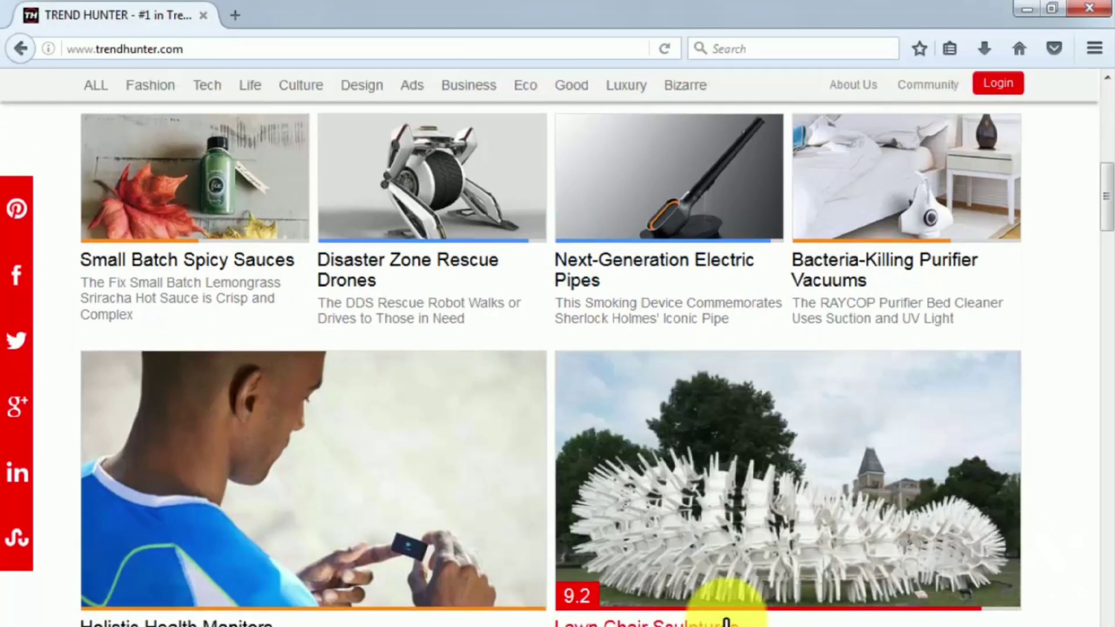
pyautogui.scroll(-10, 726, 622)
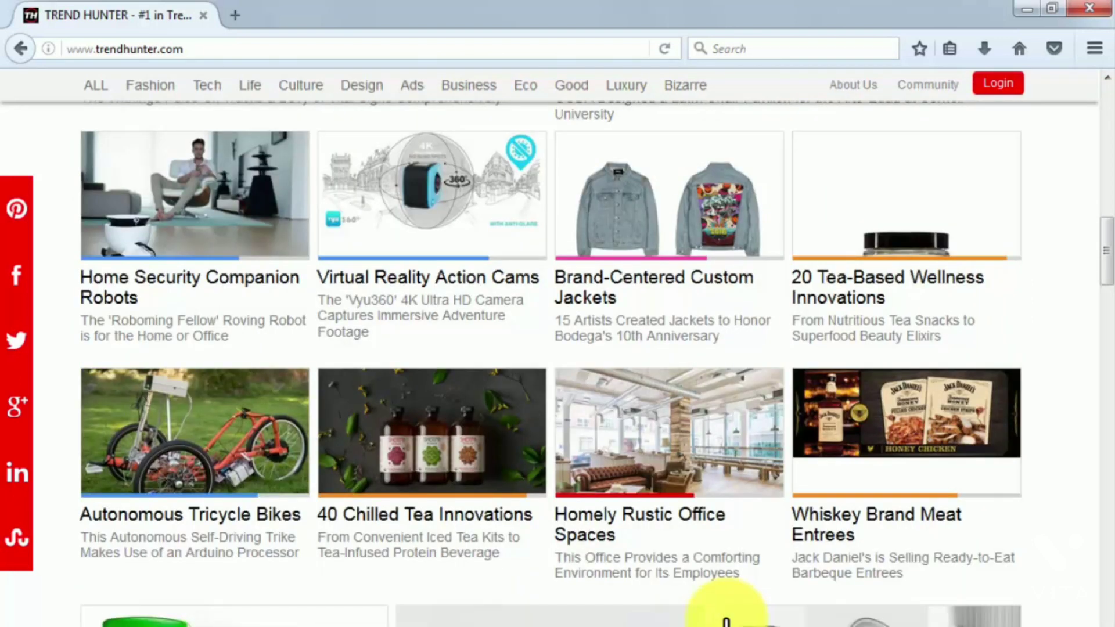
pyautogui.scroll(-10, 726, 623)
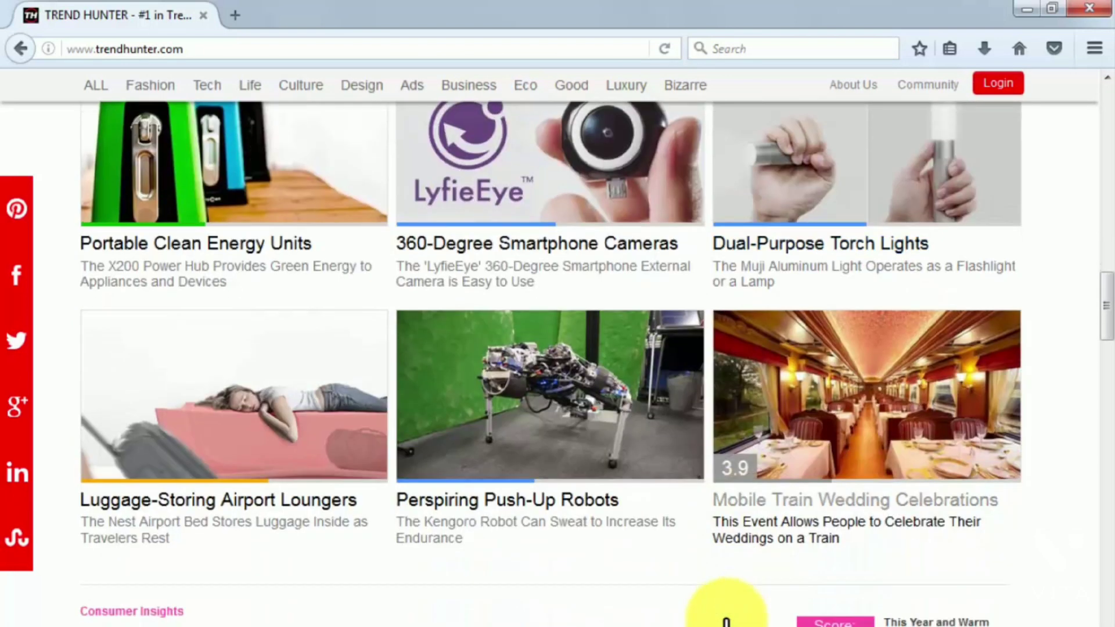
pyautogui.scroll(-15, 726, 622)
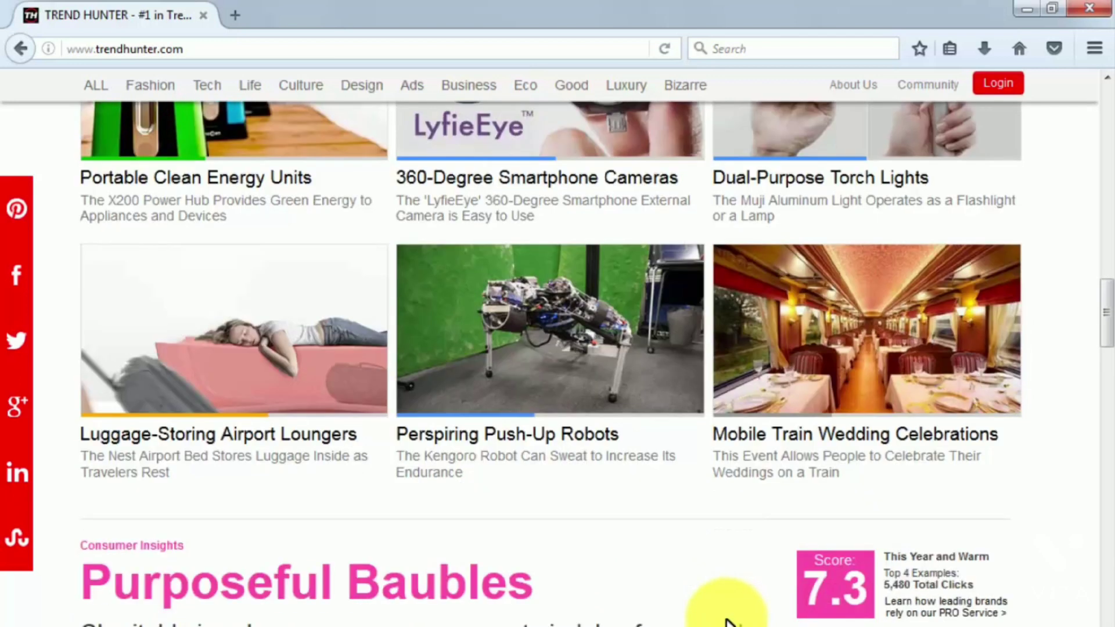
pyautogui.scroll(-2, 726, 623)
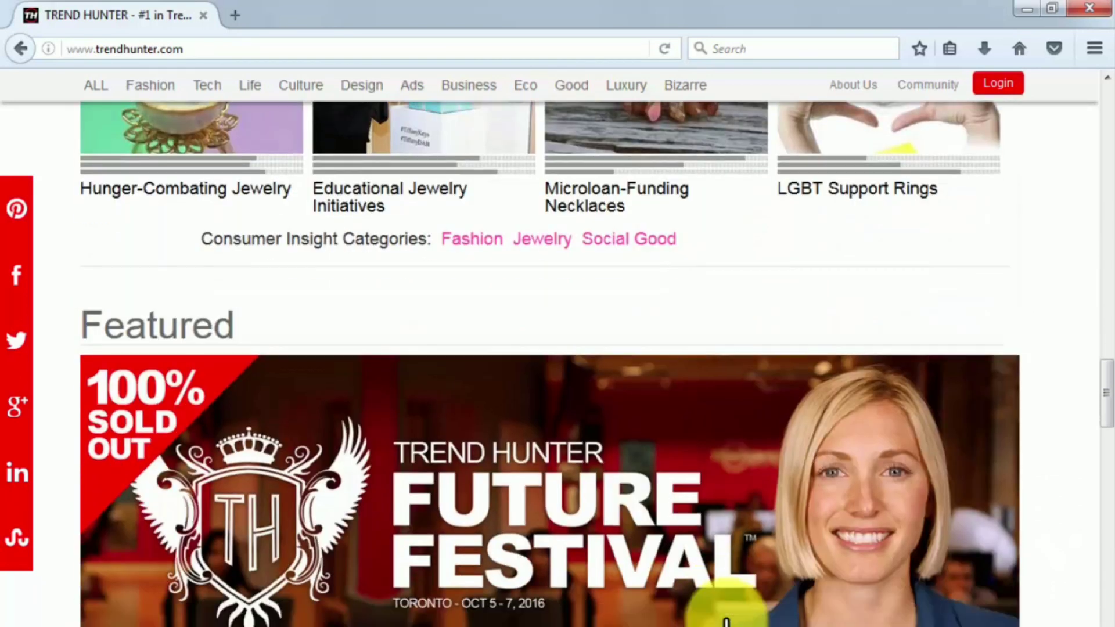
pyautogui.scroll(-13, 726, 622)
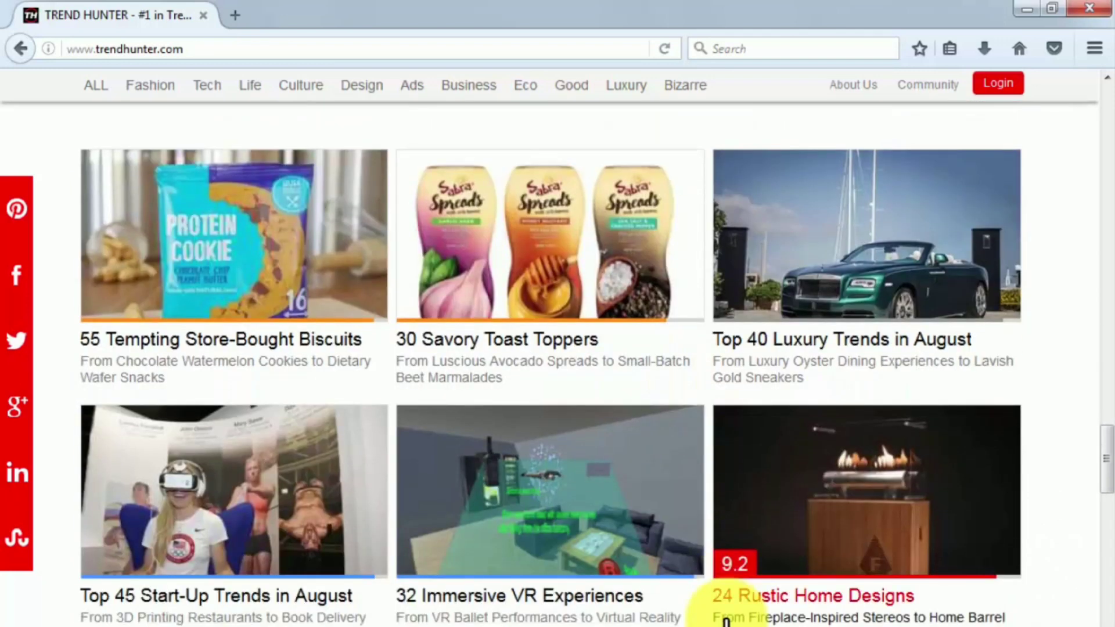
pyautogui.scroll(-11, 726, 621)
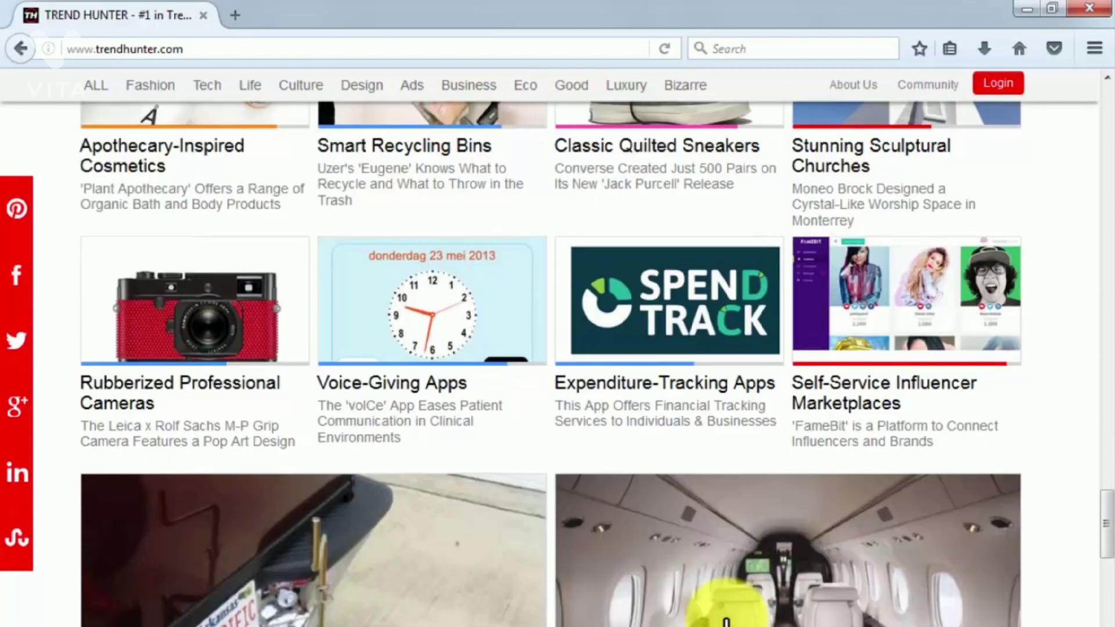
# - Analyze the headline "6 best to be the best that you can!" in CoSchedule's Headline Analyzer and review its score, word balance, headline type and length
pyautogui.scroll(-2, 726, 621)
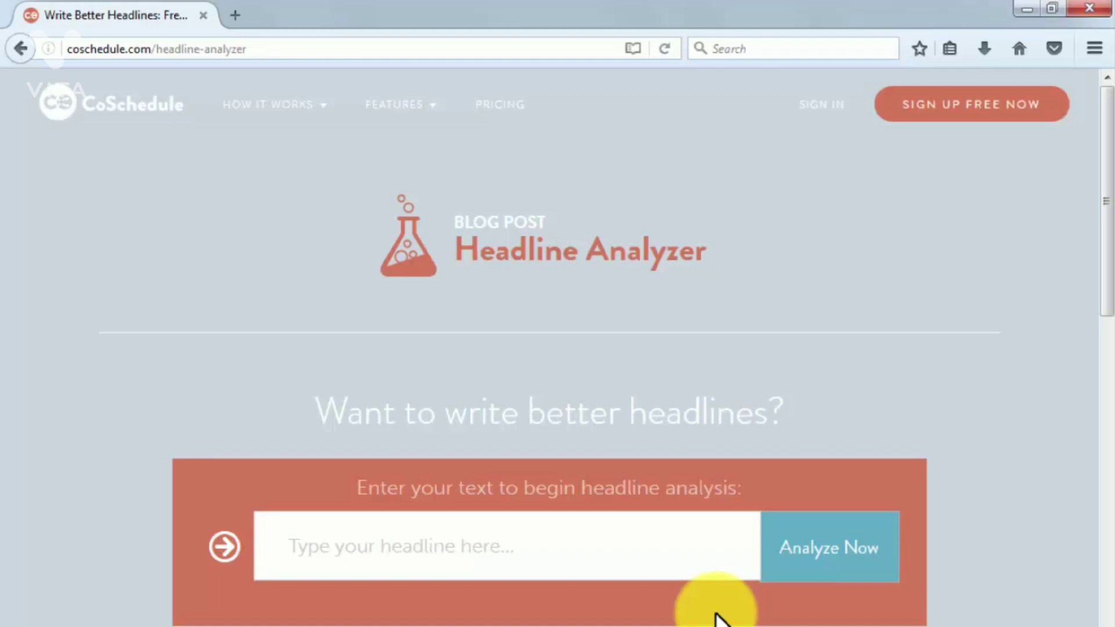
pyautogui.click(509, 545)
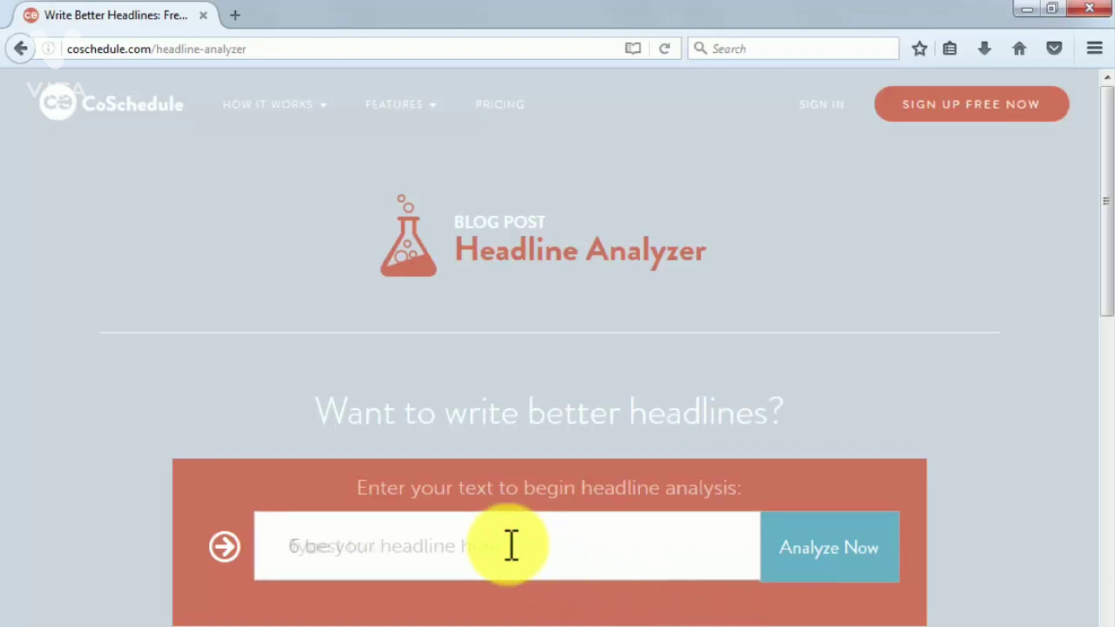
pyautogui.write('!')
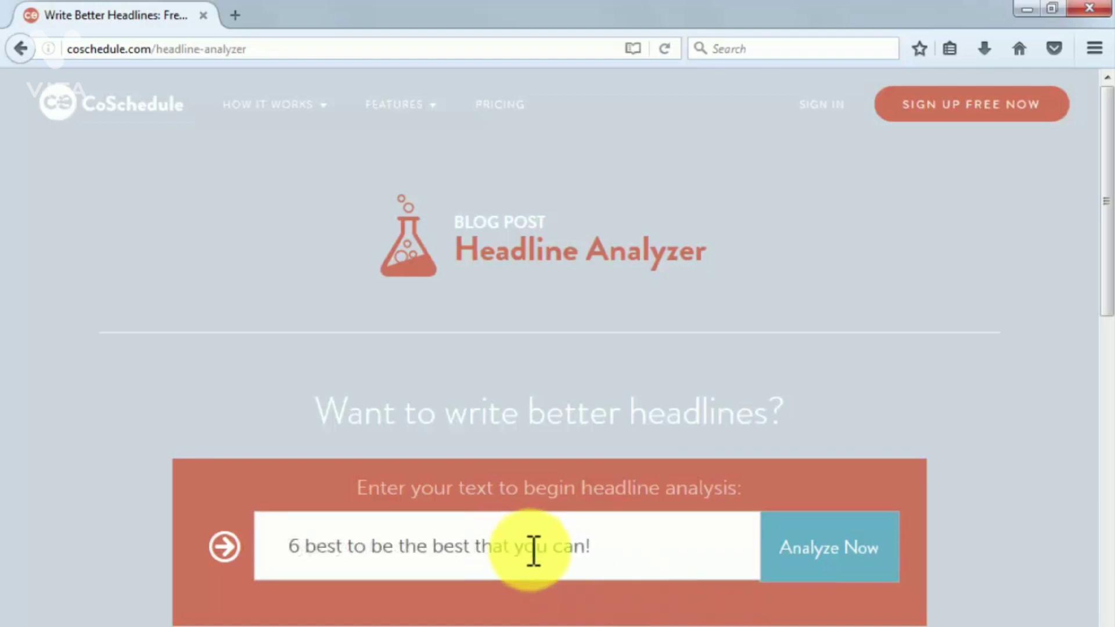
pyautogui.click(790, 557)
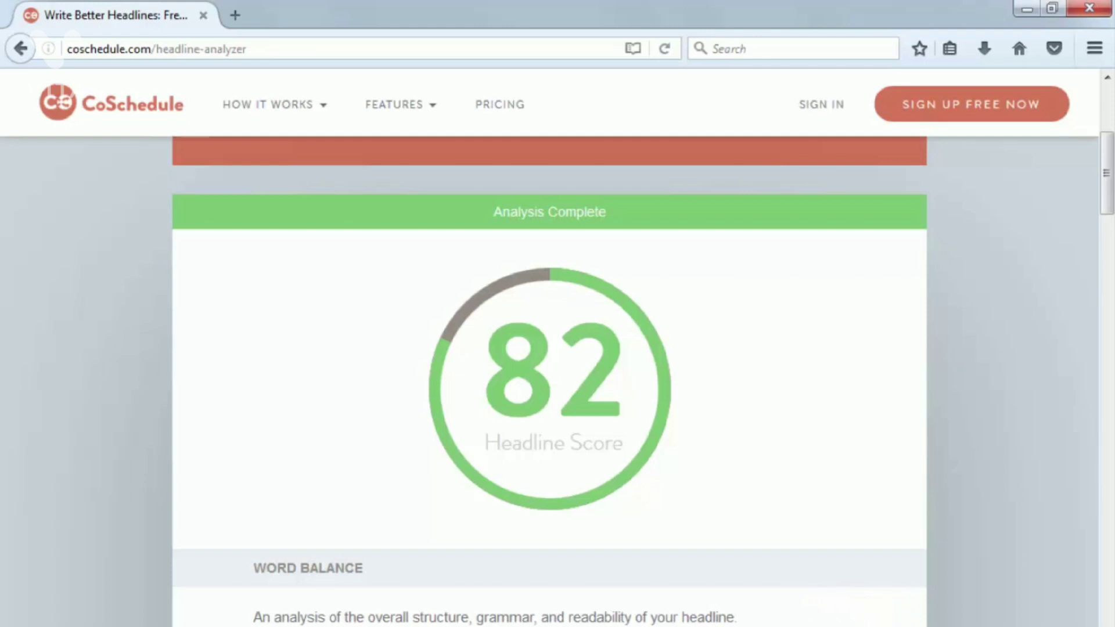
pyautogui.scroll(-5, 891, 622)
pyautogui.scroll(-6, 550, 382)
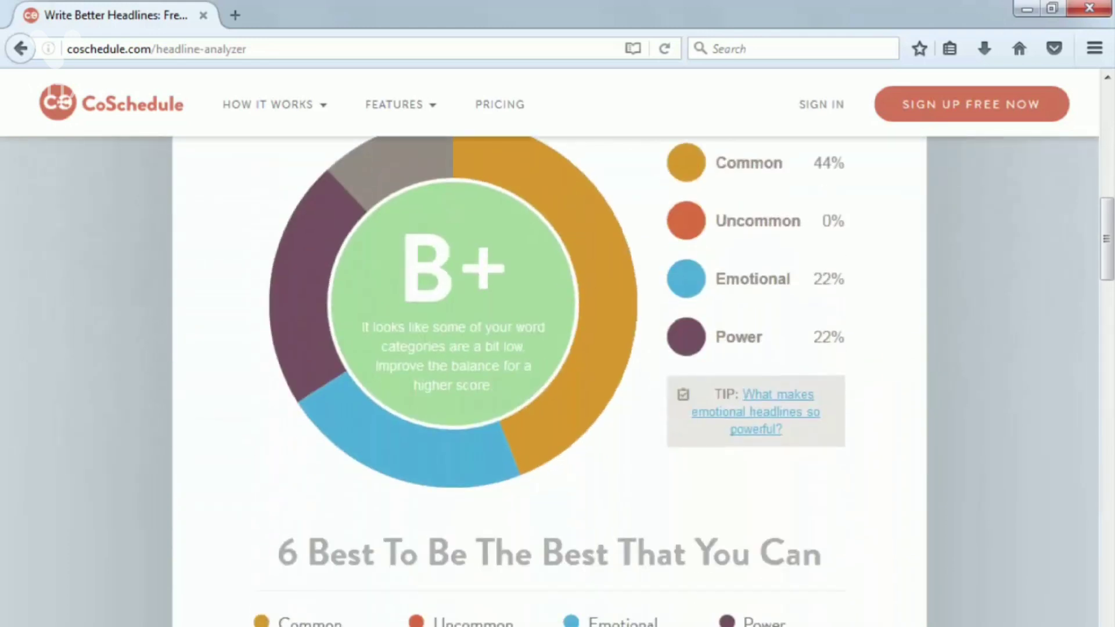
pyautogui.scroll(-11, 549, 381)
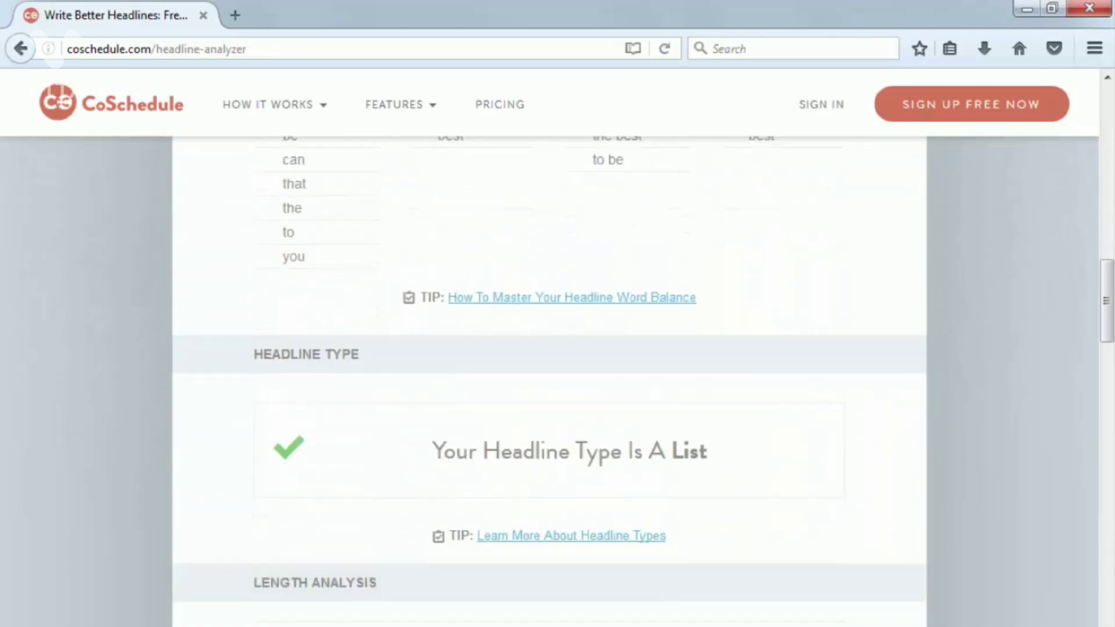
pyautogui.scroll(-3, 549, 381)
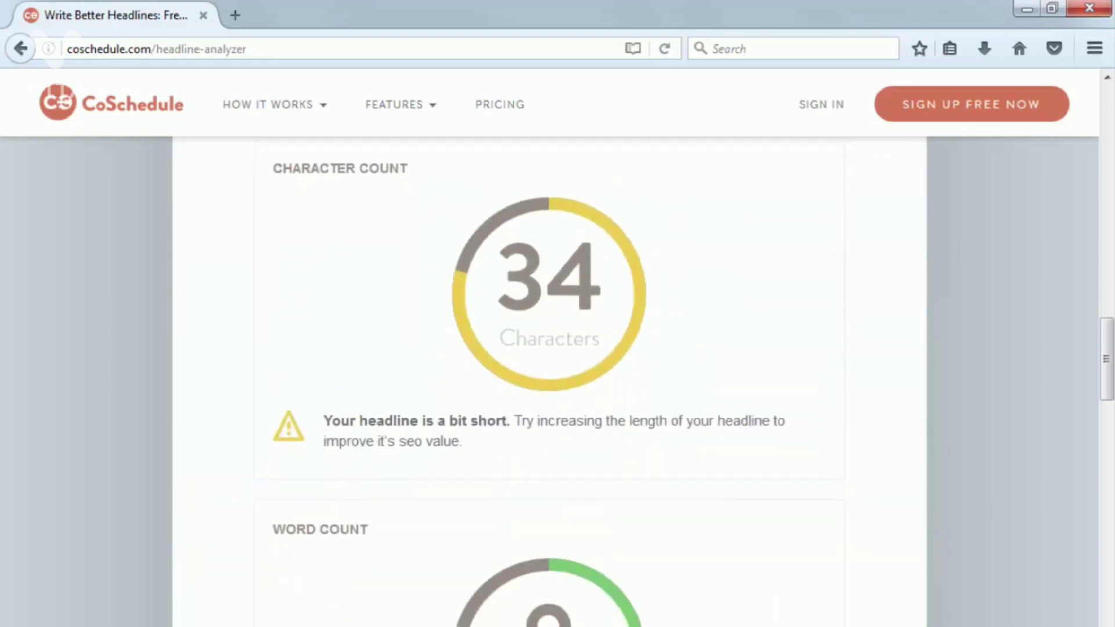
pyautogui.scroll(-6, 549, 382)
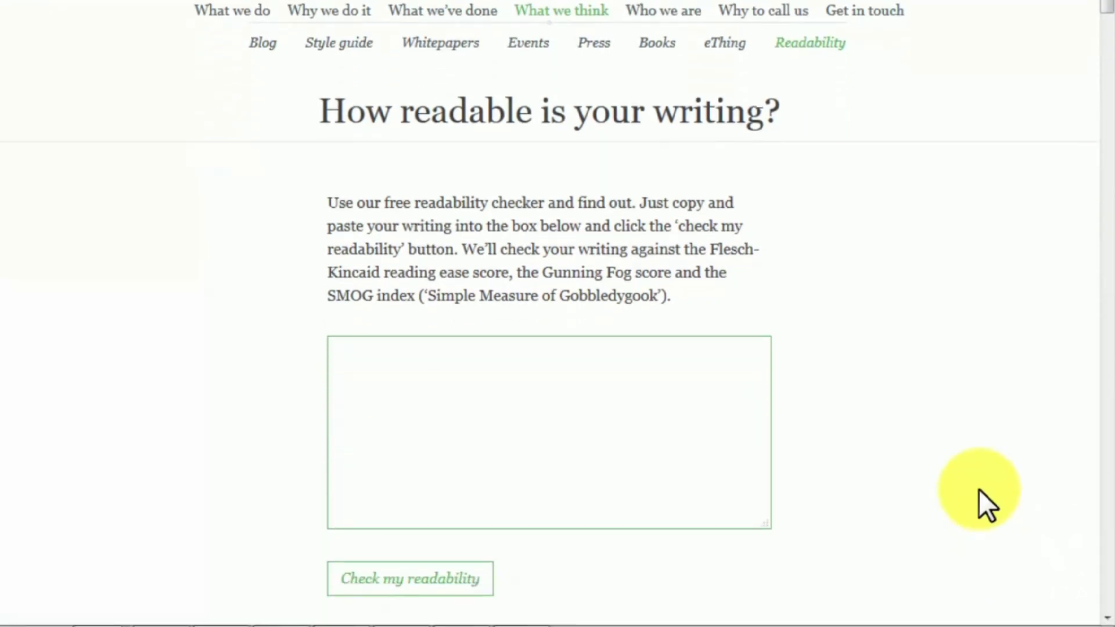
# - Check the readability of the text "striving to be the best ones on today's market is our ultimate goal!"
pyautogui.click(643, 441)
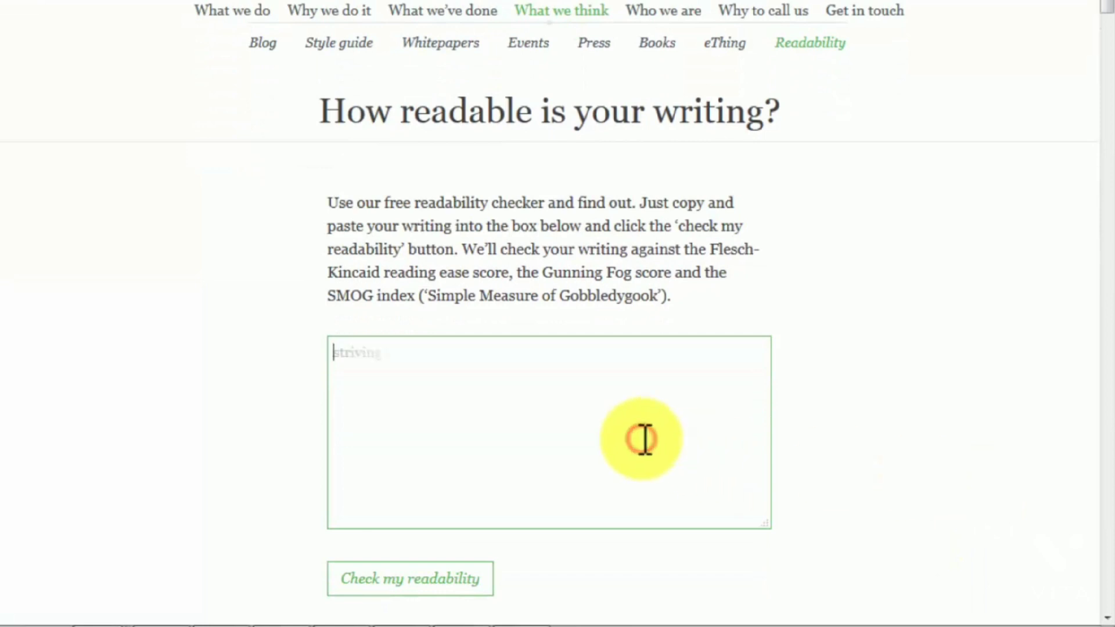
pyautogui.write("striving to be the best ones on today's market is our ultimate goal!")
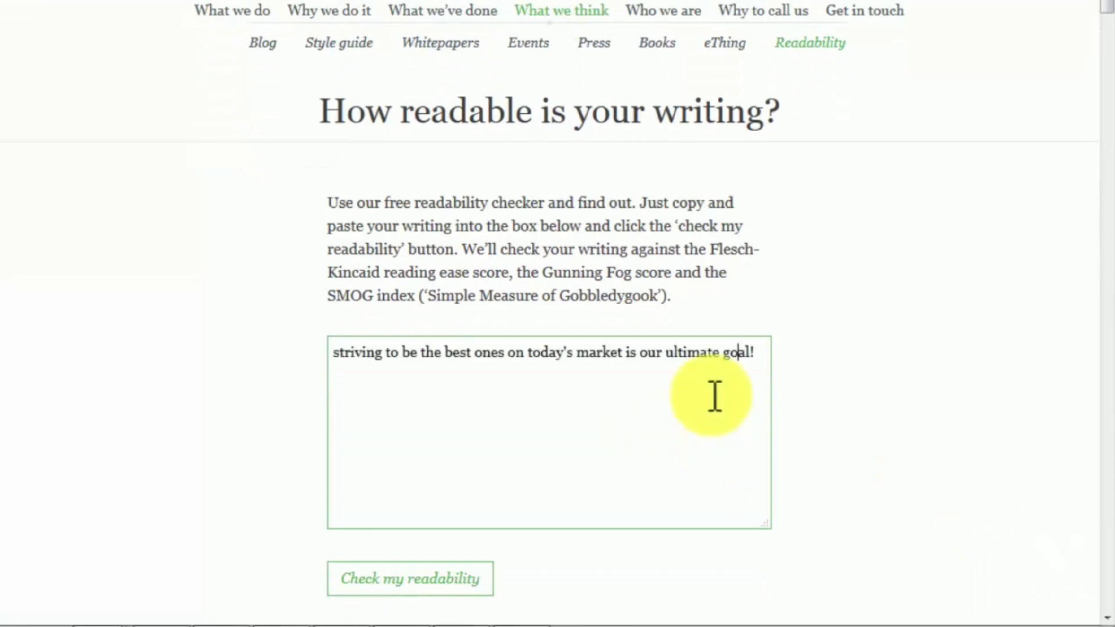
pyautogui.click(456, 571)
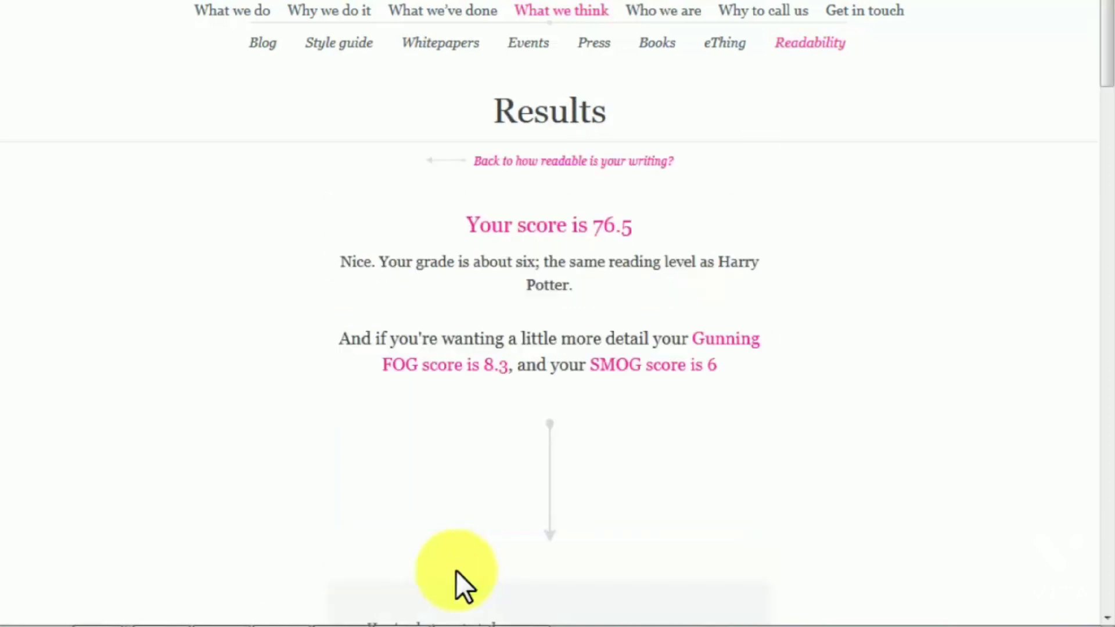
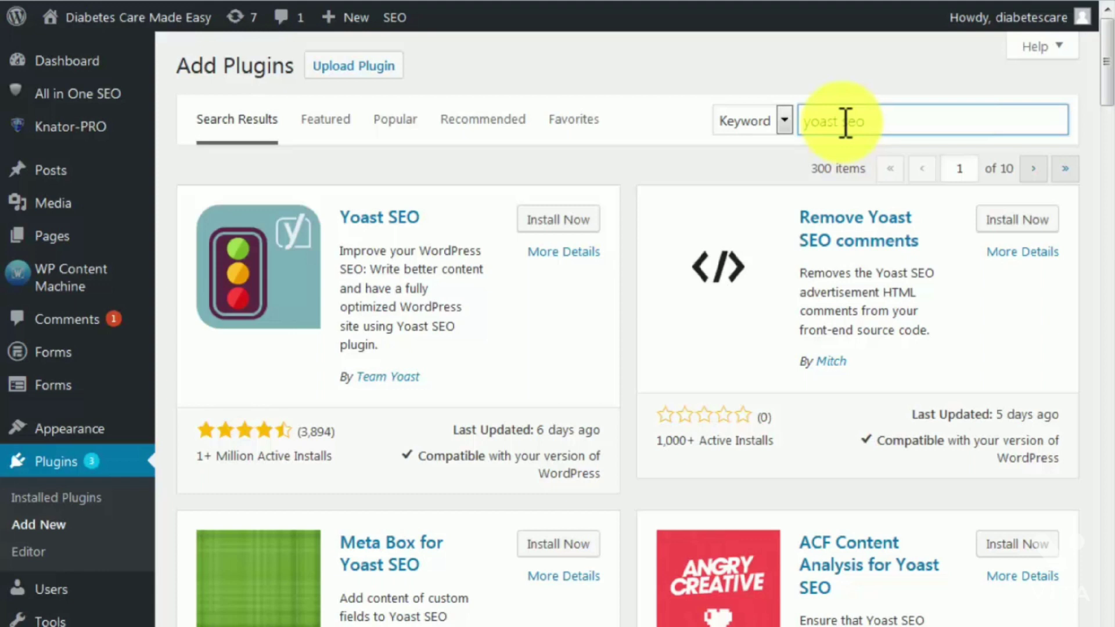
# - Install and activate the Yoast SEO plugin on the WordPress site and open its general settings
pyautogui.click(556, 224)
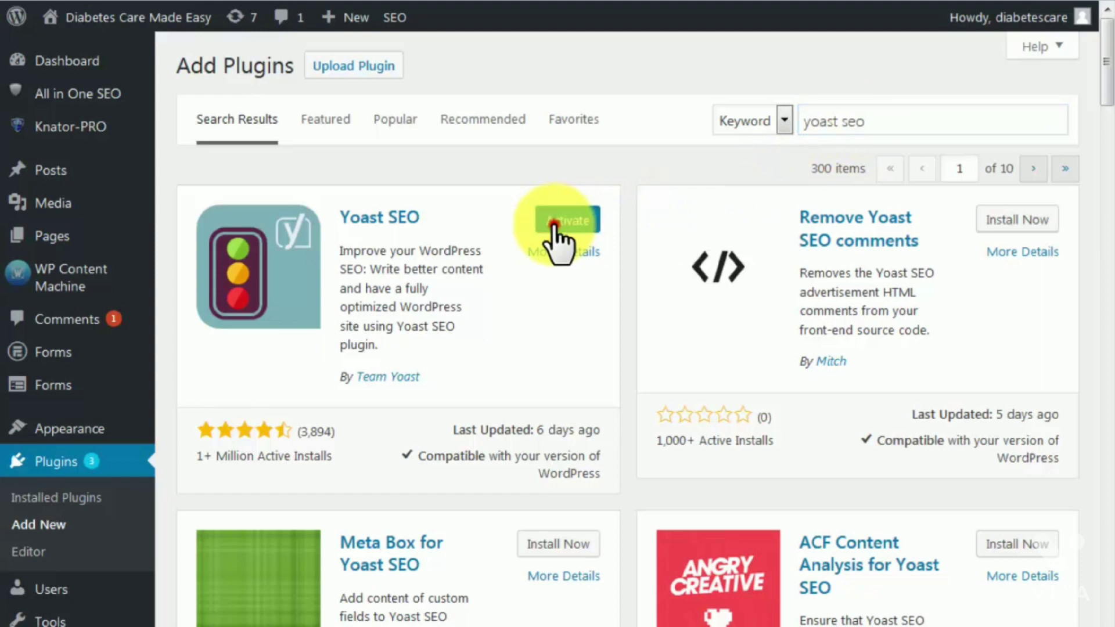
pyautogui.click(563, 220)
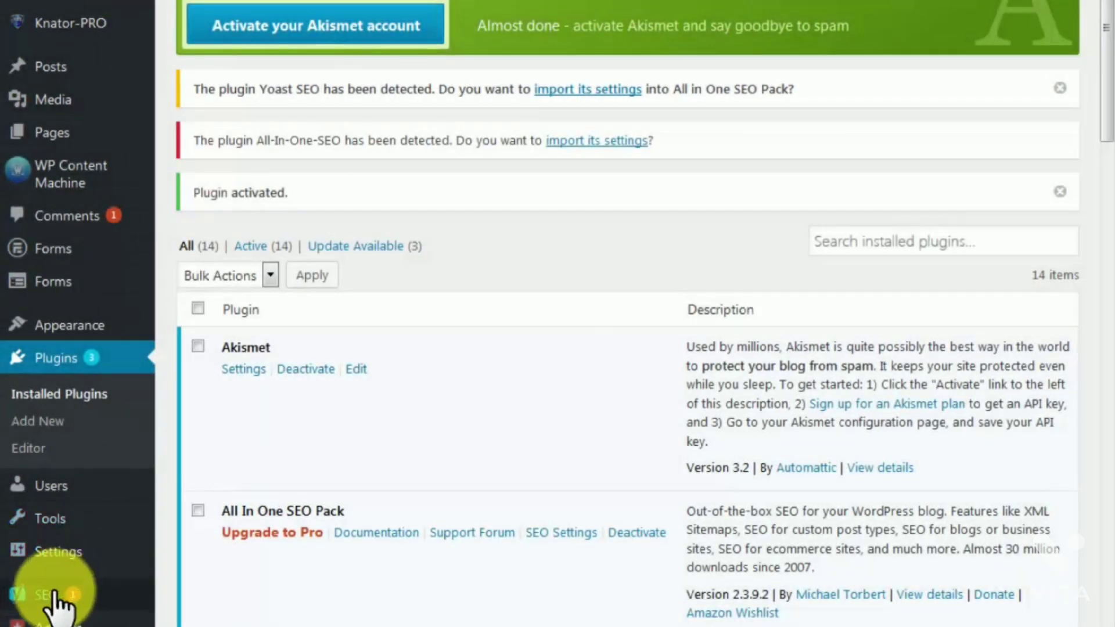
pyautogui.moveTo(103, 596)
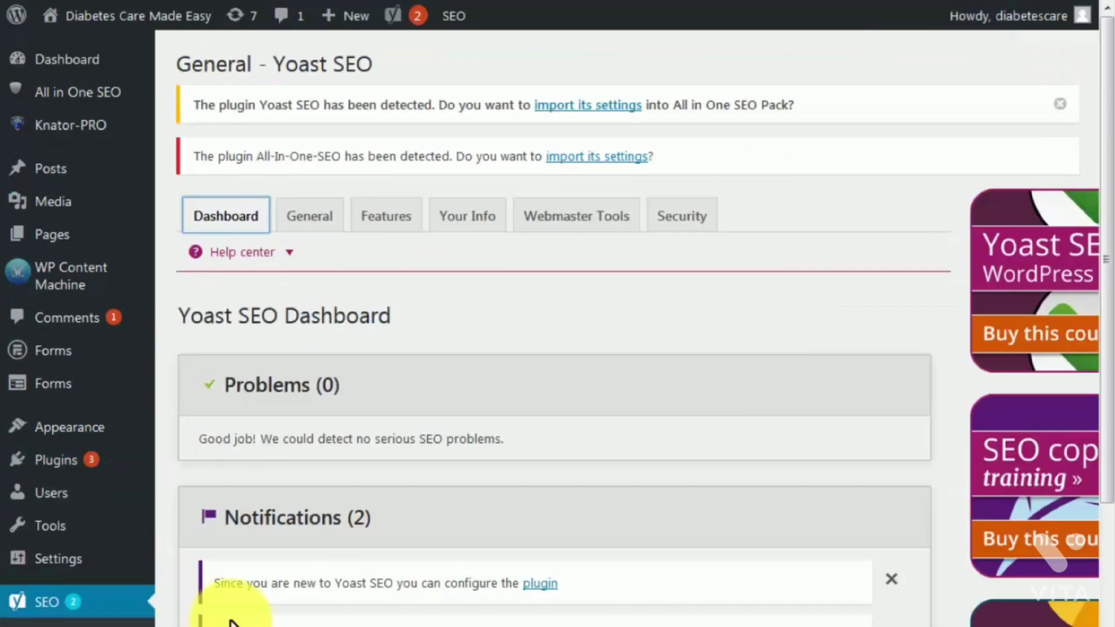
# - Set Yoast SEO's website name to "Diabetes Care Made Easy - The Net's best health Related Resource"
pyautogui.click(458, 220)
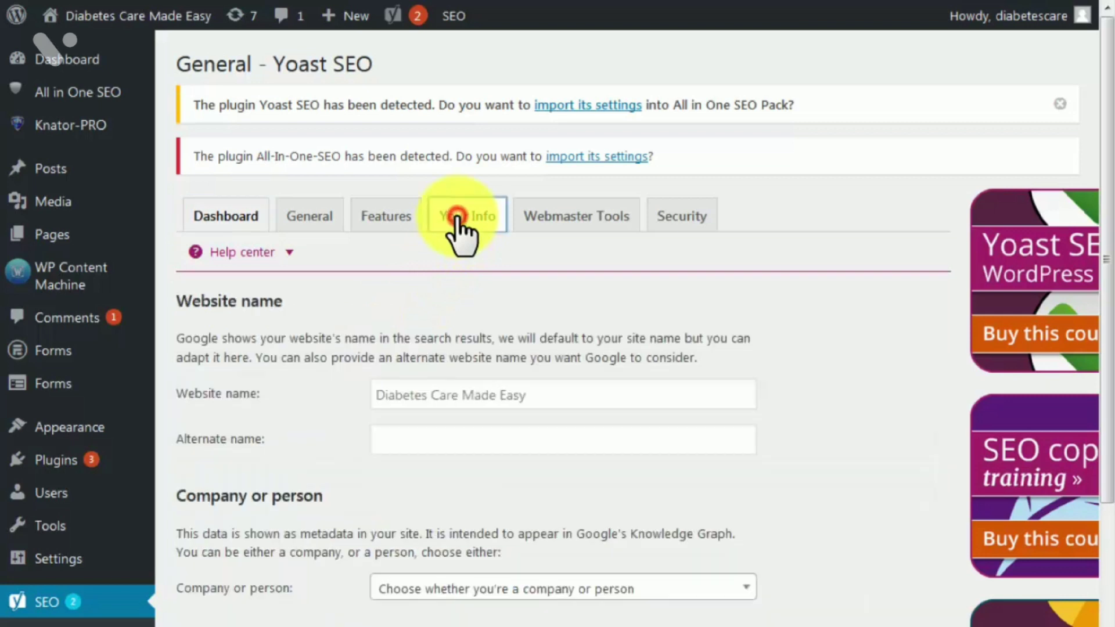
pyautogui.click(443, 393)
pyautogui.write('Diabet')
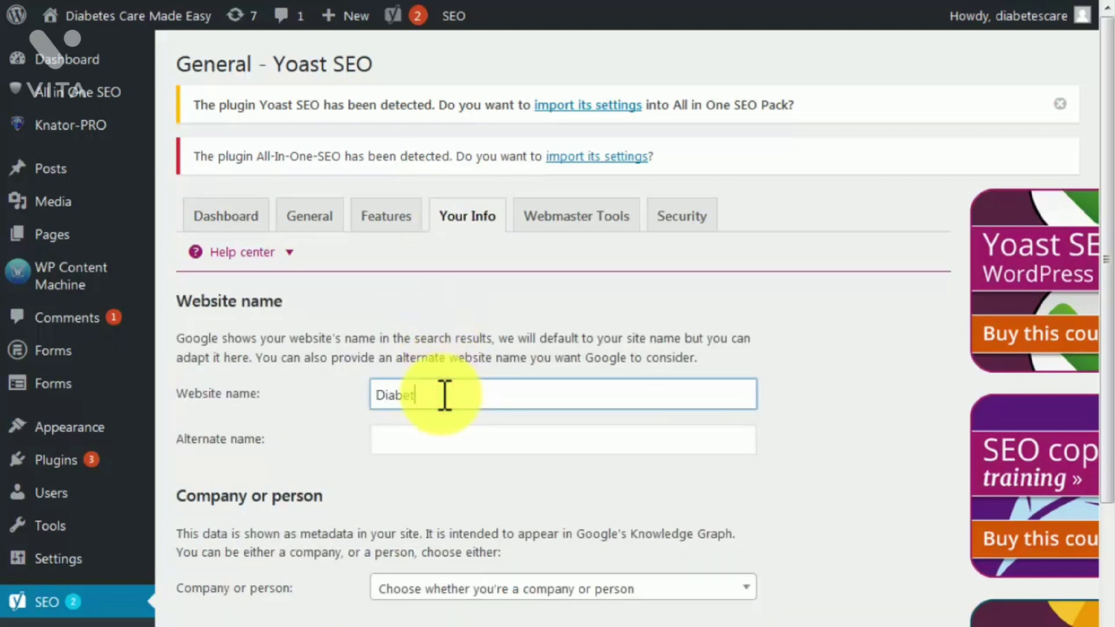
pyautogui.write('es Care Made Easy - ')
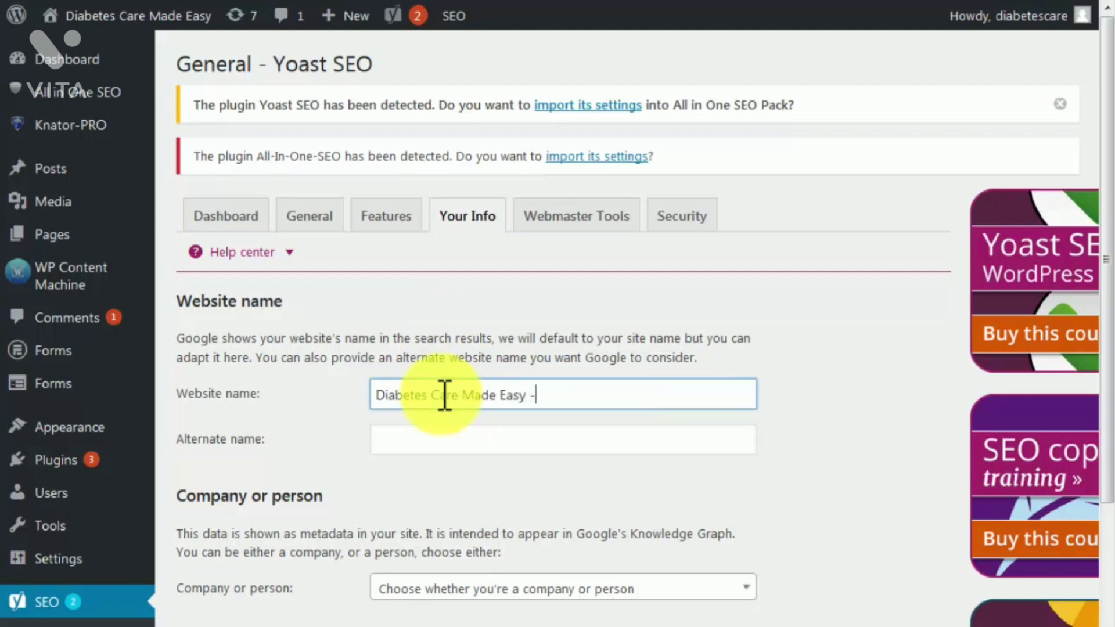
pyautogui.write("The Net's be")
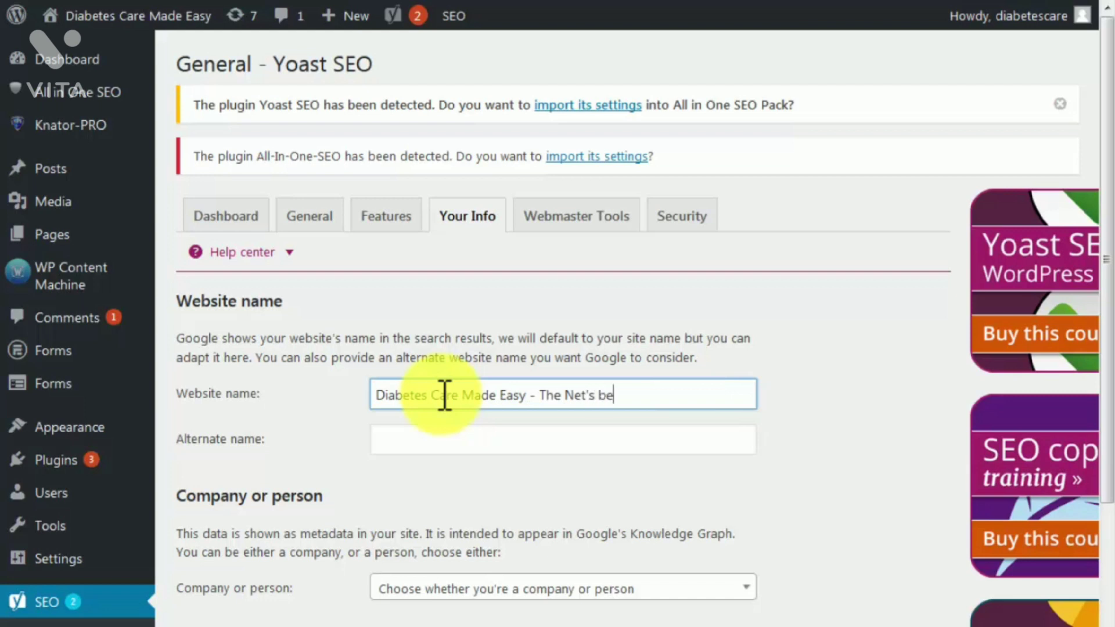
pyautogui.write('st health Related Resource')
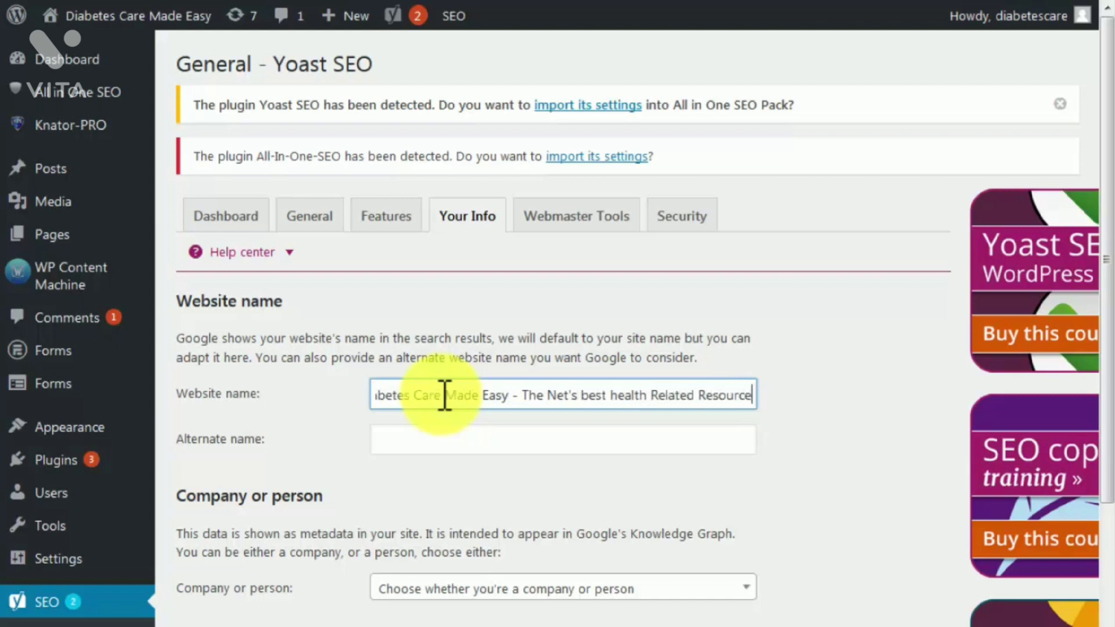
# - Identify the site as a Company in the Company or person setting and save the changes
pyautogui.click(428, 586)
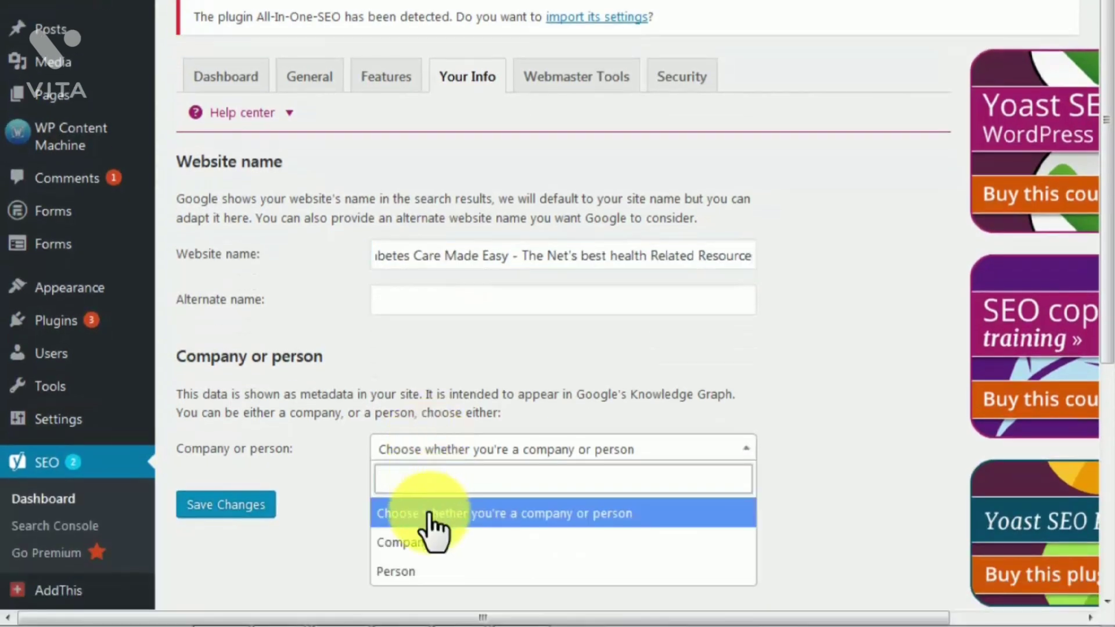
pyautogui.click(430, 540)
pyautogui.scroll(-4, 331, 465)
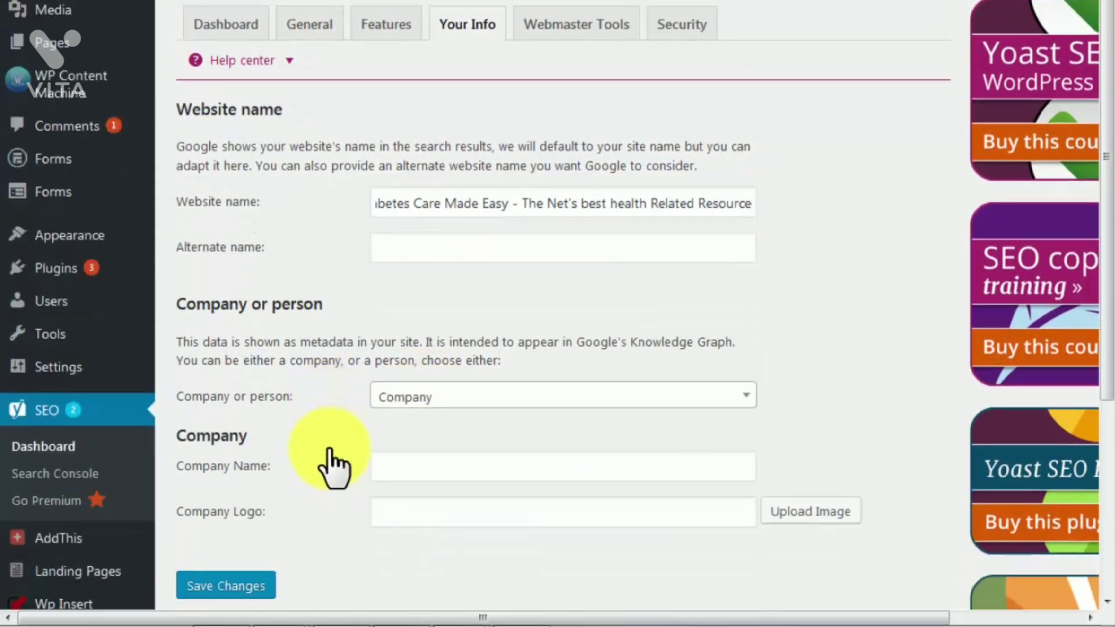
pyautogui.click(250, 421)
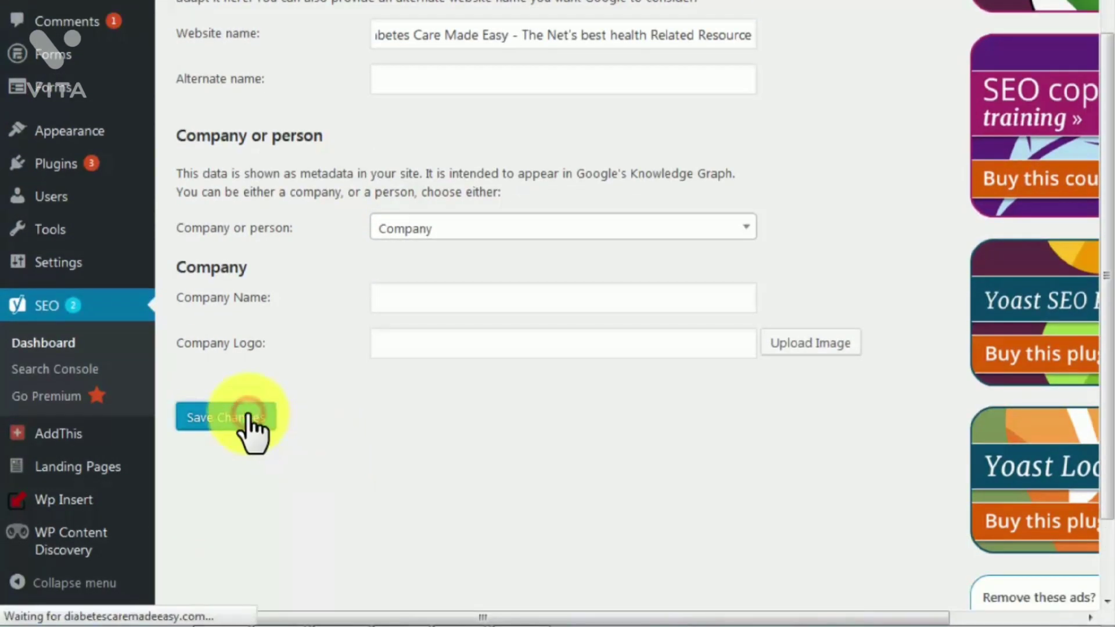
# - Open Yoast SEO's Webmaster Tools verification settings and follow the Google Search Console link
pyautogui.click(579, 283)
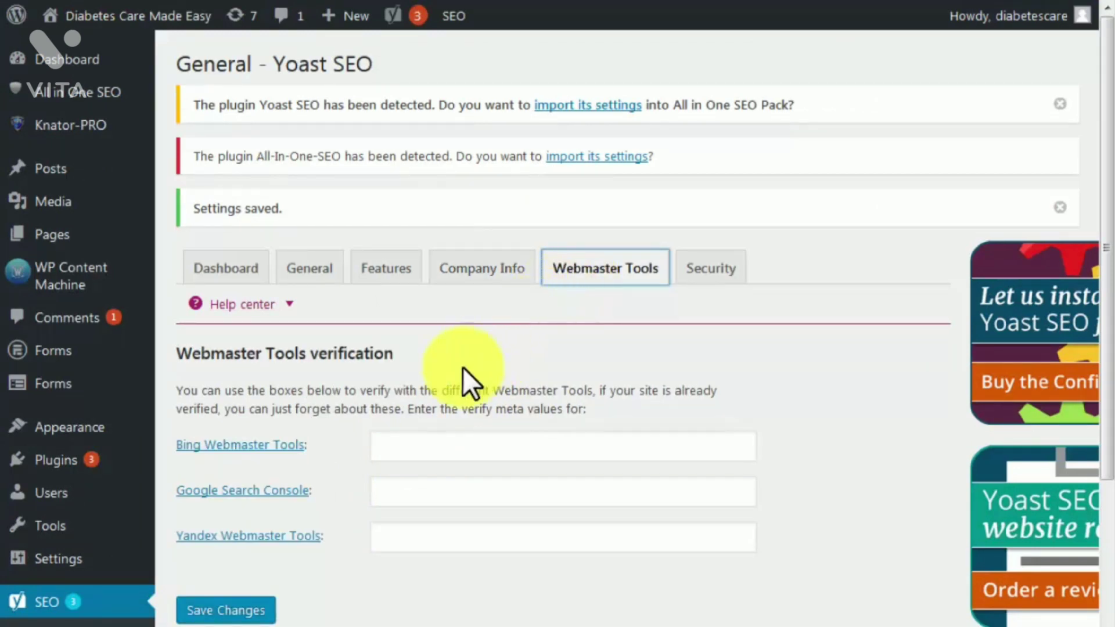
pyautogui.click(280, 492)
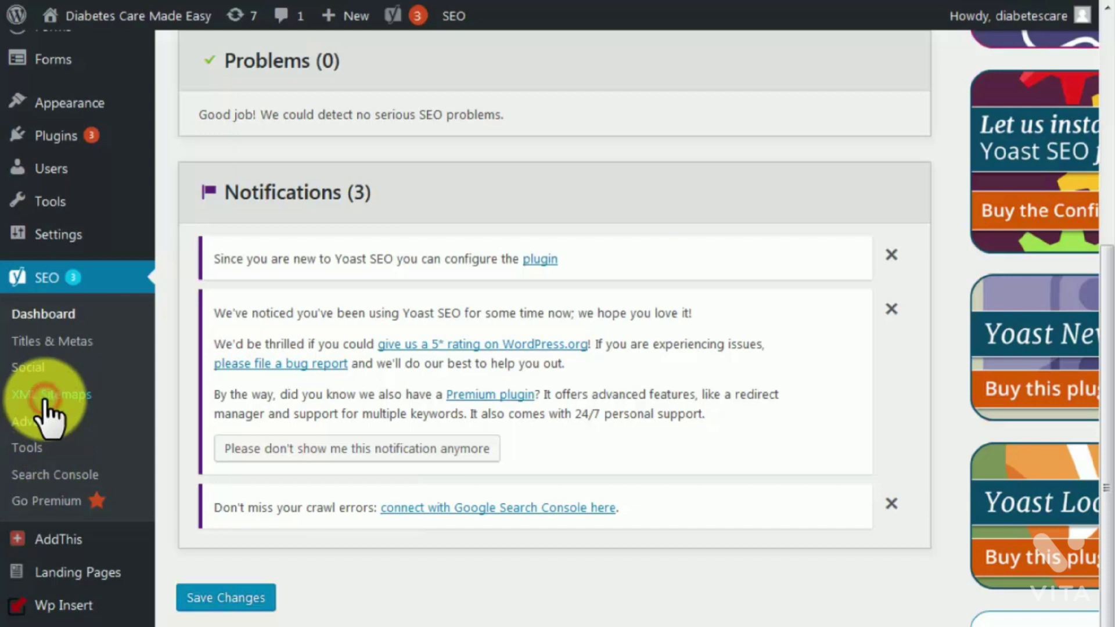
# - Find the Shareaholic plugin by searching the plugin directory for "shareaholic", then install and activate it
pyautogui.click(198, 559)
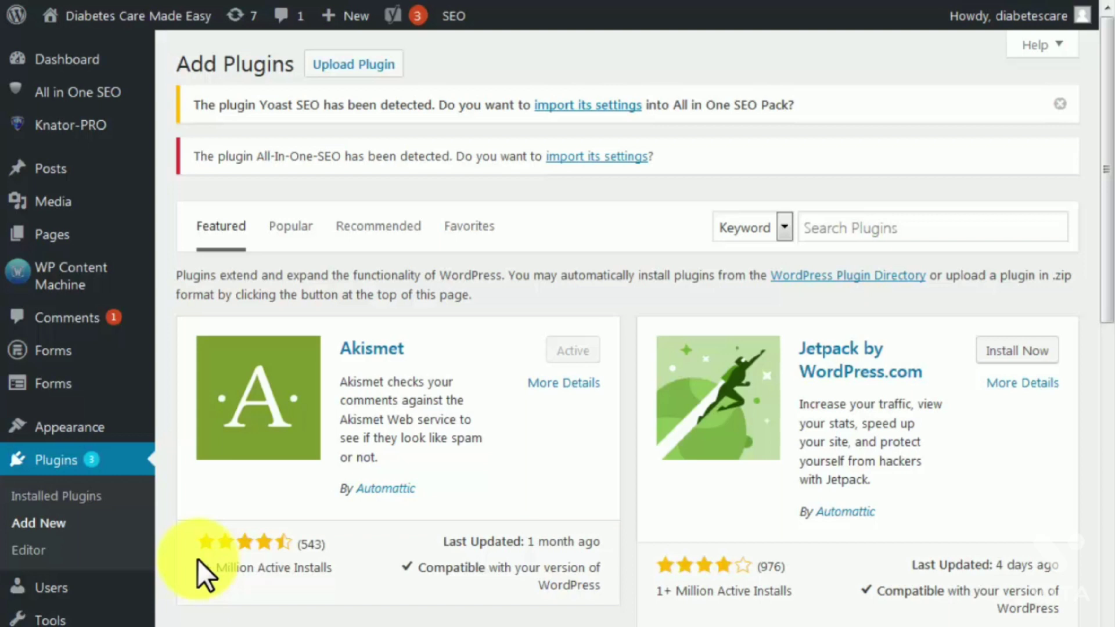
pyautogui.click(860, 234)
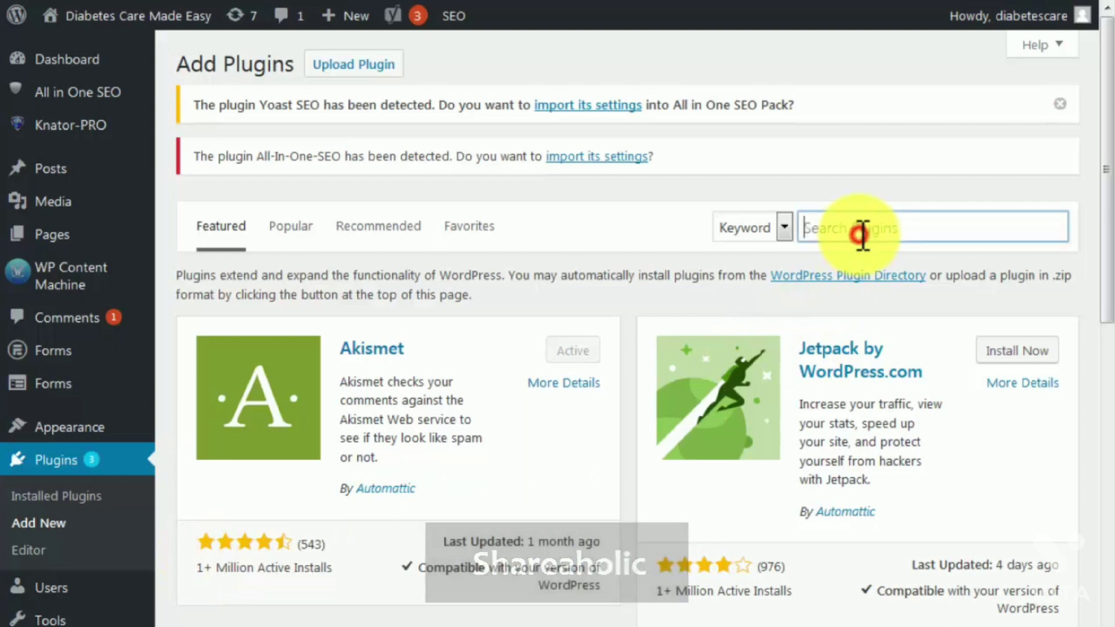
pyautogui.write('shareaholic')
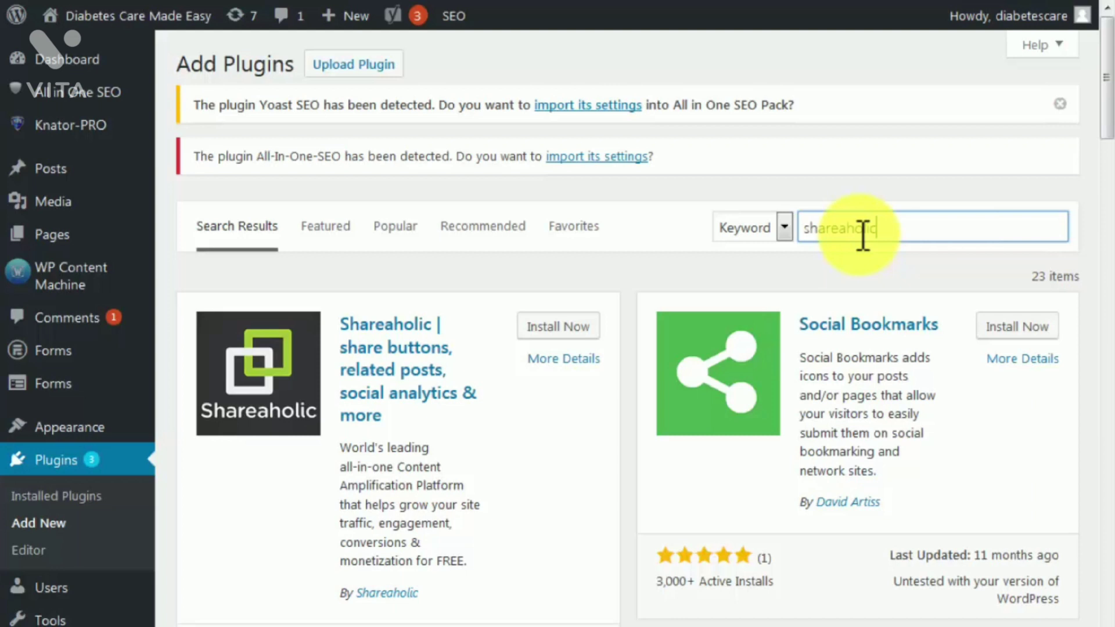
pyautogui.click(552, 329)
pyautogui.click(552, 330)
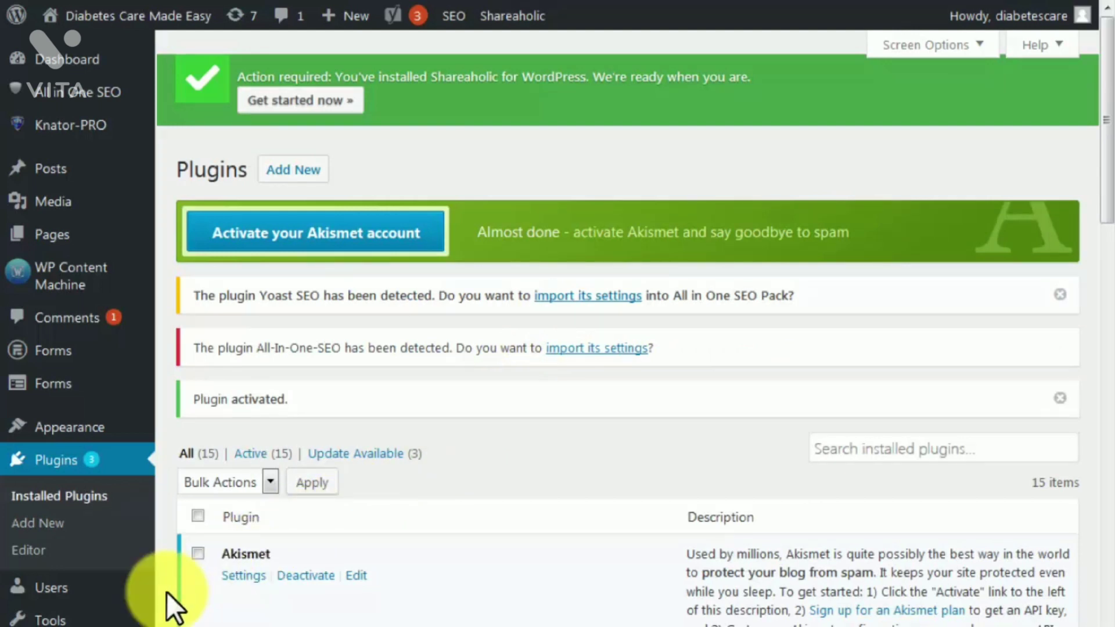
# - Open Shareaholic's App Manager, get started from its welcome screen, and review the related content, share button and monetization settings
pyautogui.scroll(-4, 166, 592)
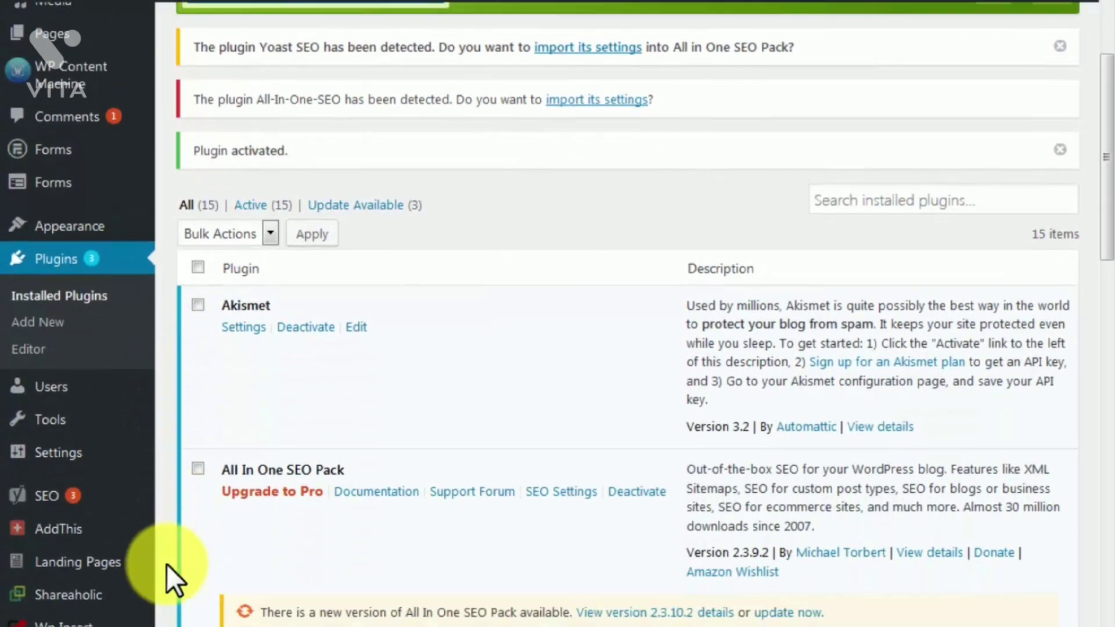
pyautogui.click(103, 599)
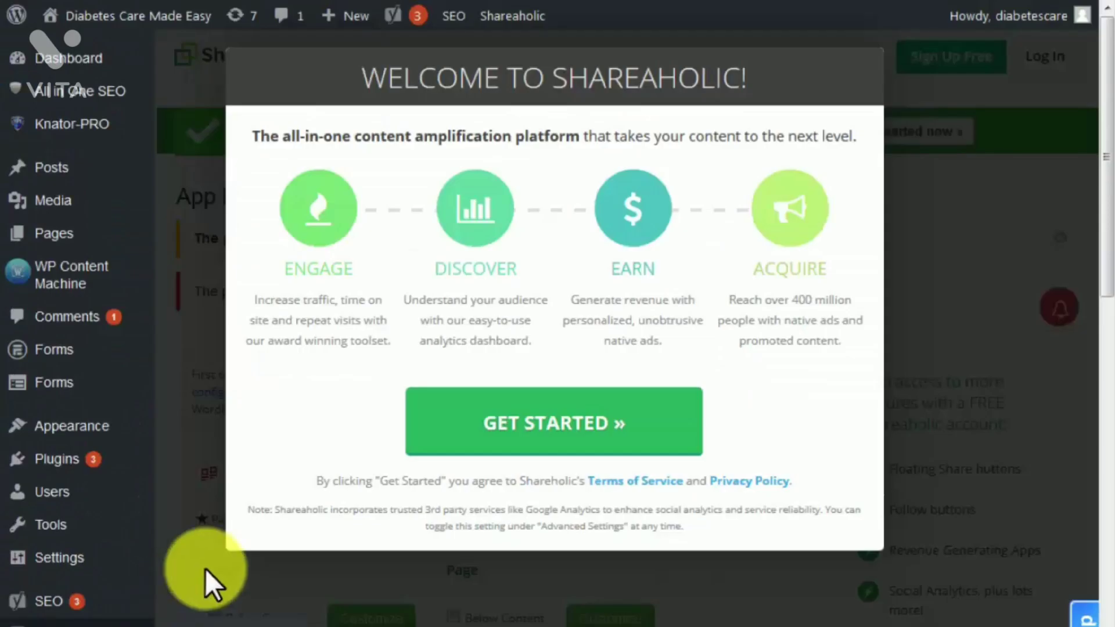
pyautogui.click(480, 432)
pyautogui.scroll(-7, 480, 441)
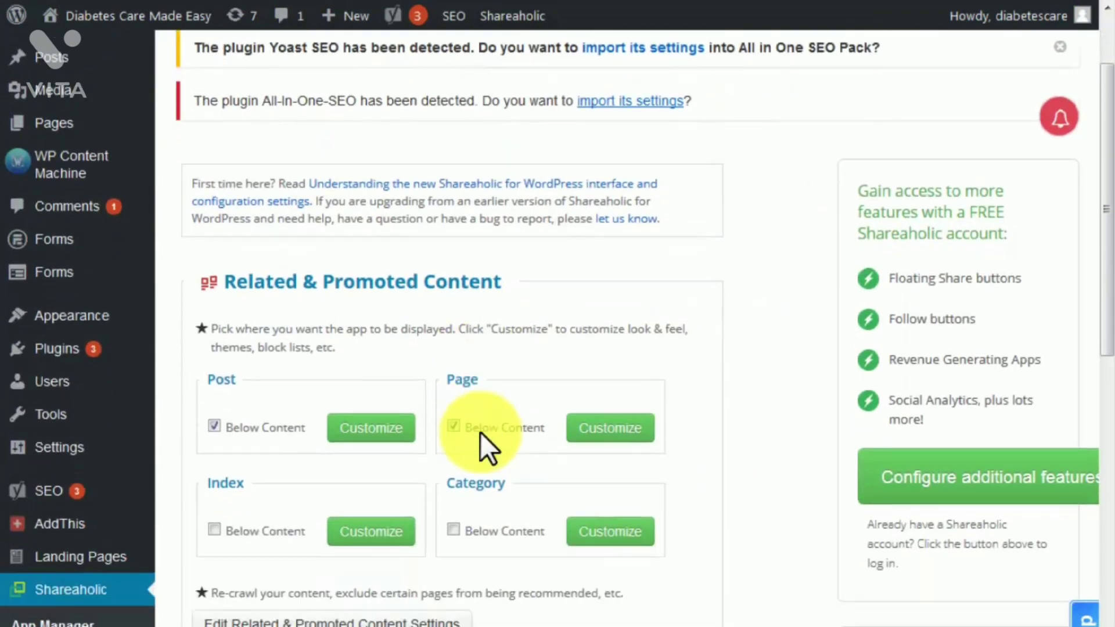
pyautogui.scroll(-7, 480, 433)
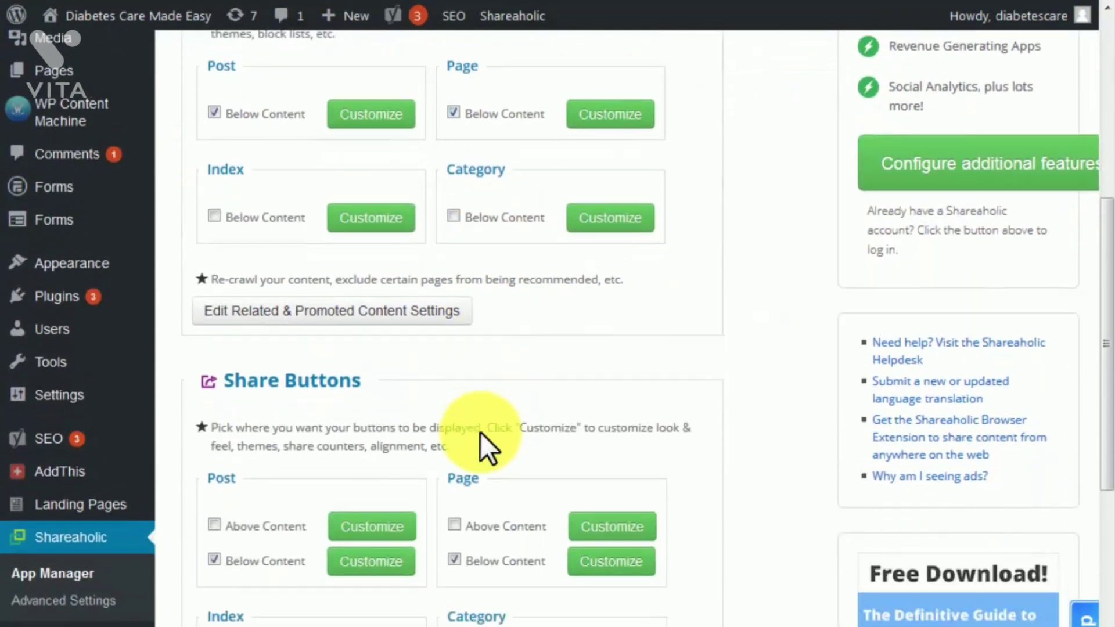
pyautogui.scroll(-3, 479, 432)
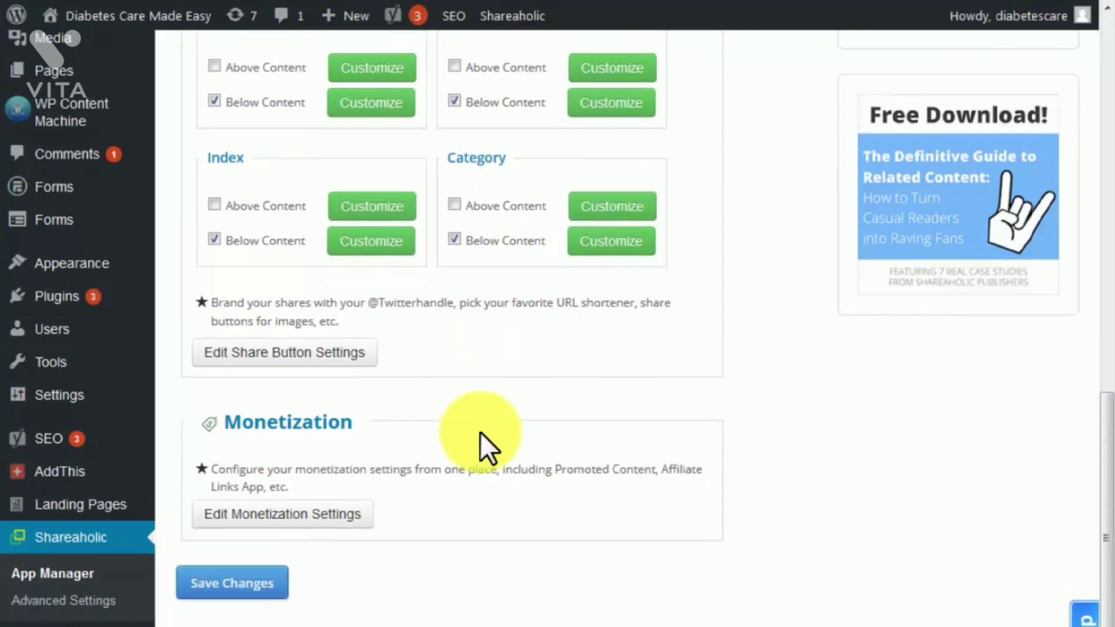
pyautogui.scroll(6, 480, 432)
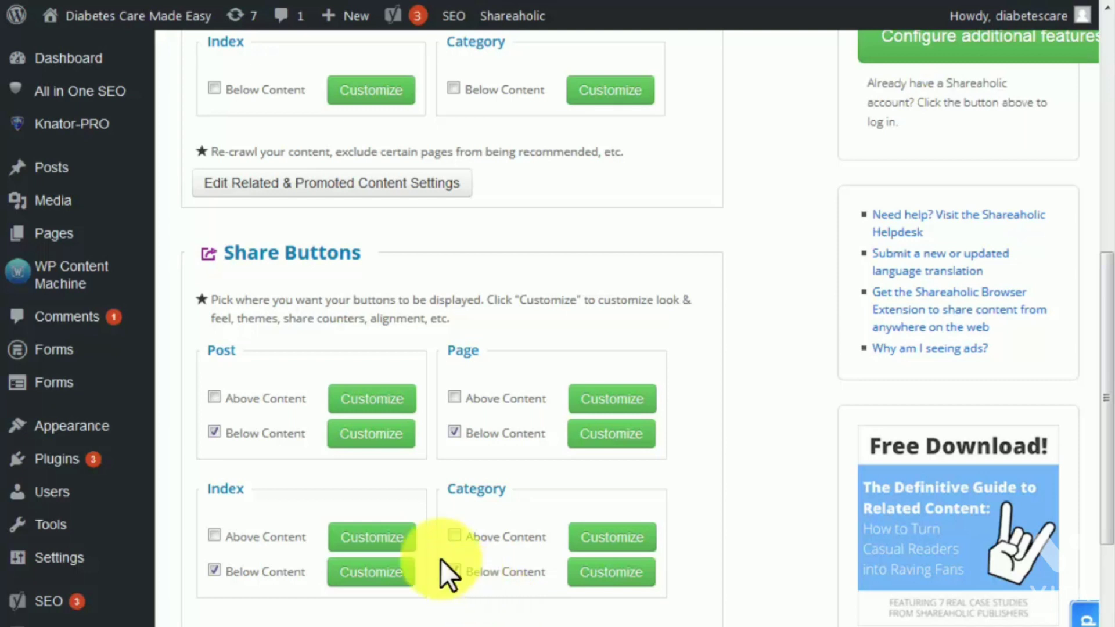
# - Show Shareaholic share buttons above and below post content only, disabling them below page, index and category content, and save the changes
pyautogui.click(214, 397)
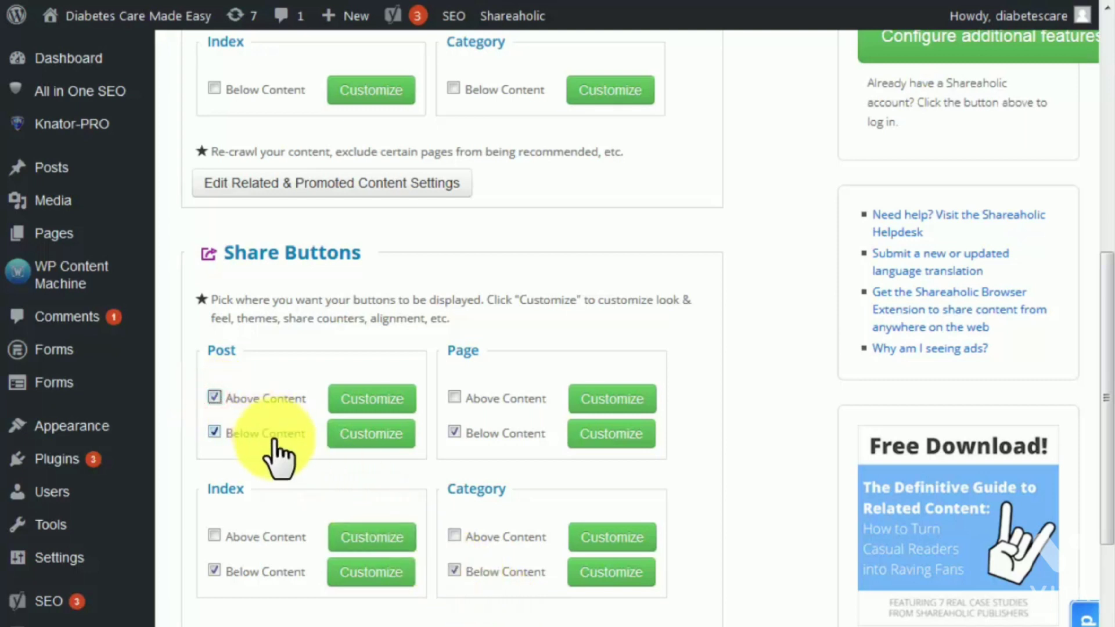
pyautogui.click(214, 570)
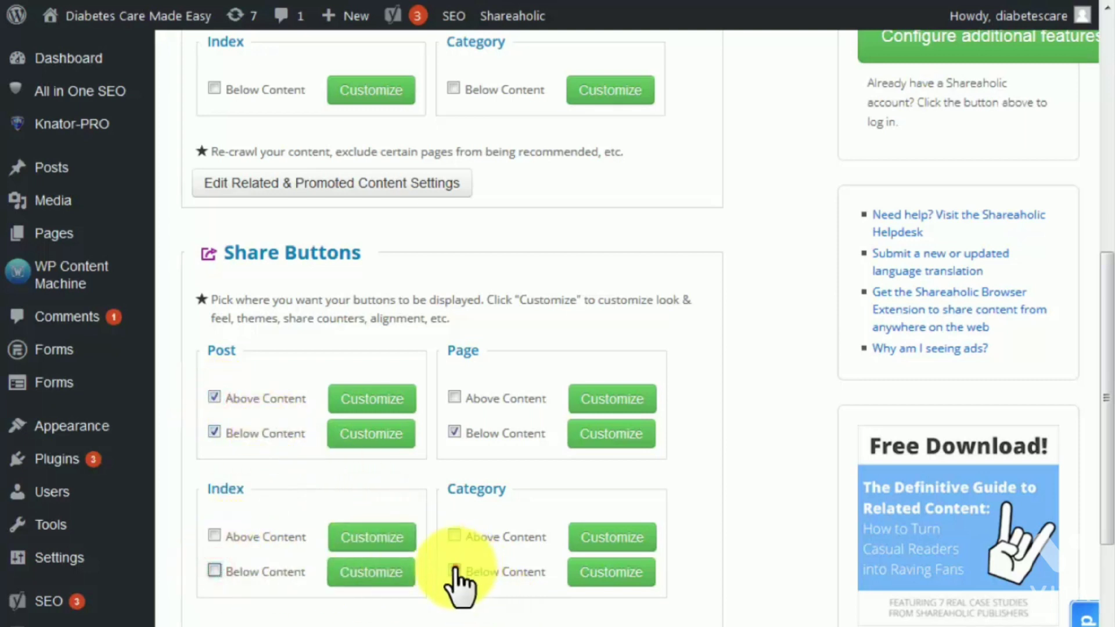
pyautogui.click(454, 571)
pyautogui.click(456, 432)
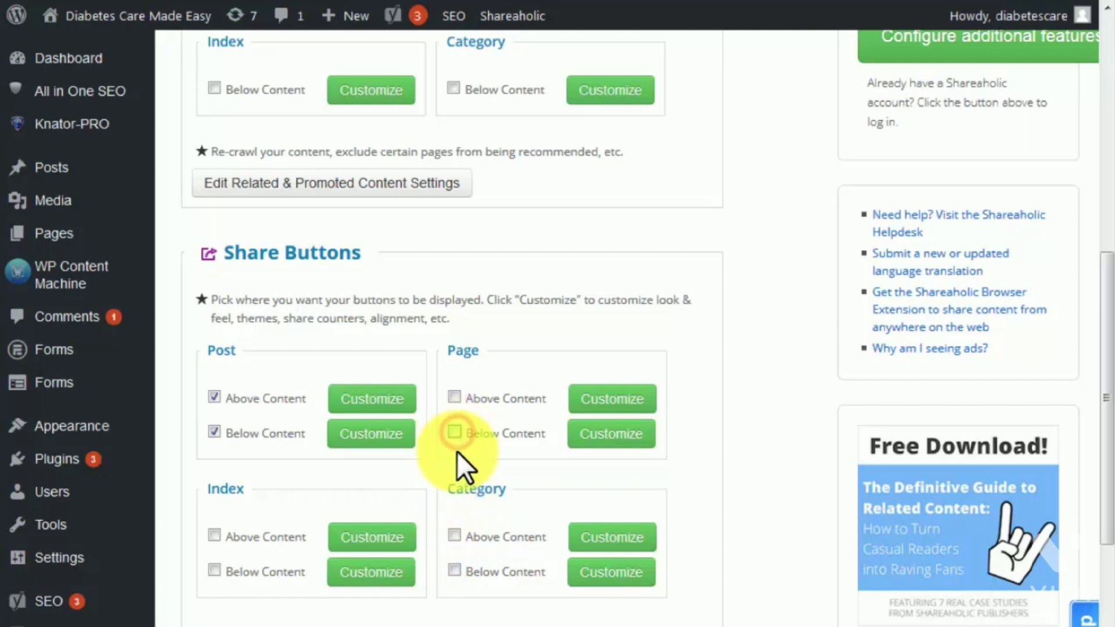
pyautogui.scroll(-7, 450, 465)
pyautogui.click(252, 474)
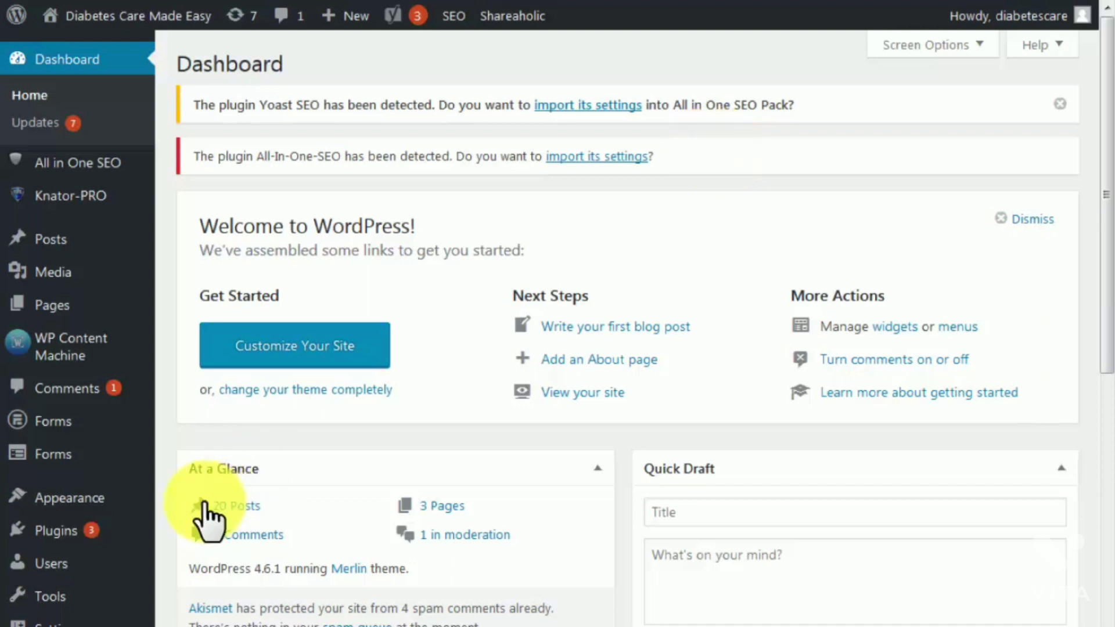
# - Find the Facebook Comments plugin by talspotim by searching the plugin directory for "facebook comments", then install and activate it
pyautogui.moveTo(68, 540)
pyautogui.click(196, 562)
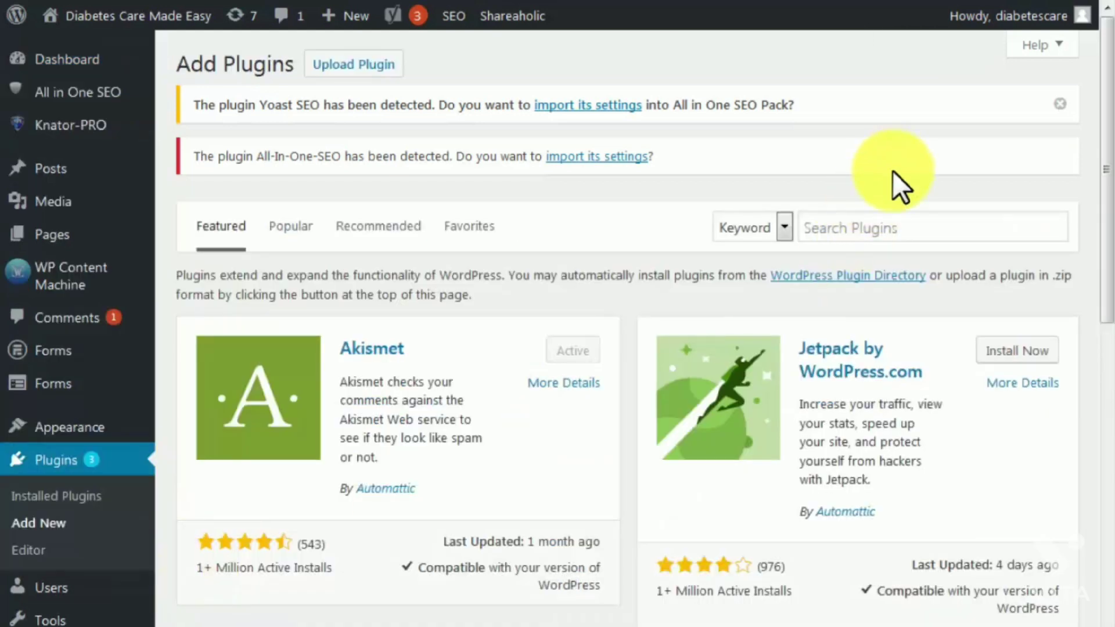
pyautogui.click(858, 228)
pyautogui.write('facebook comments')
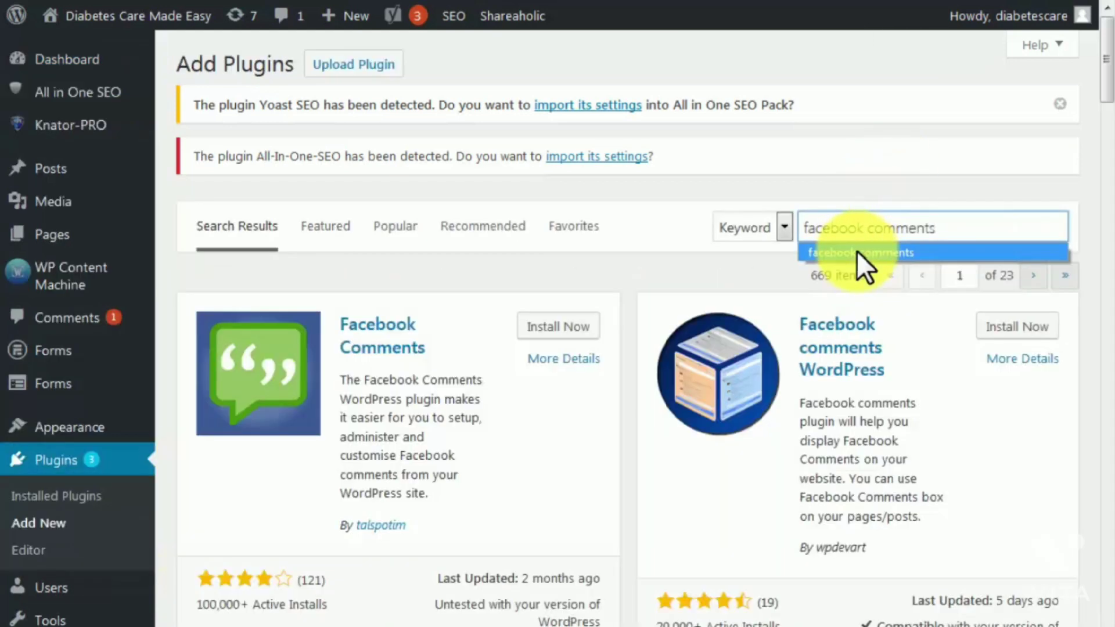
pyautogui.click(557, 329)
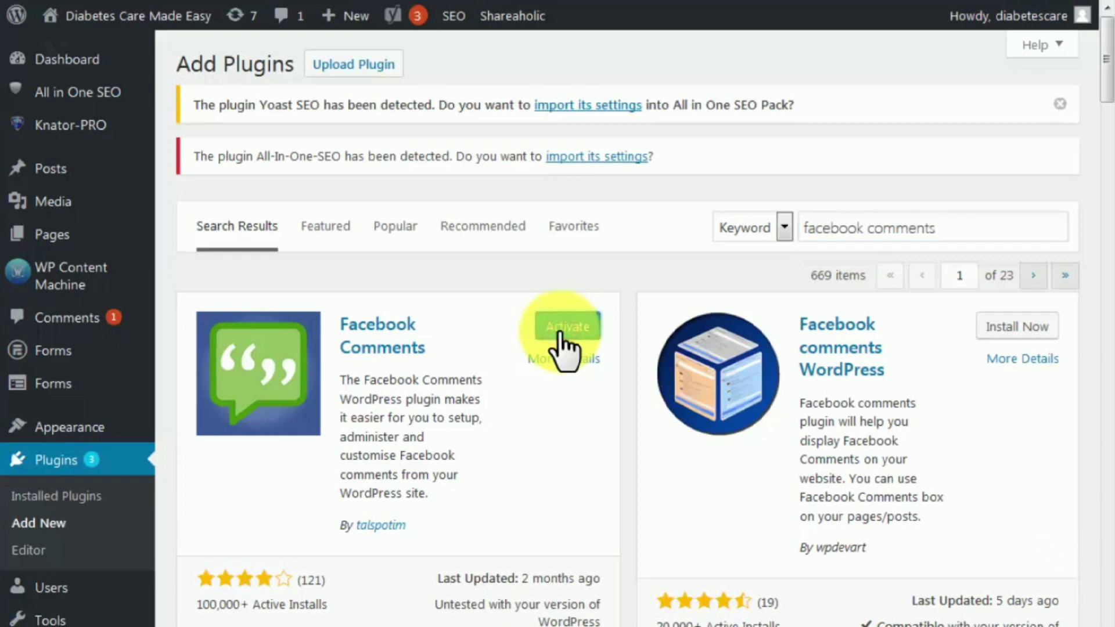
pyautogui.click(559, 330)
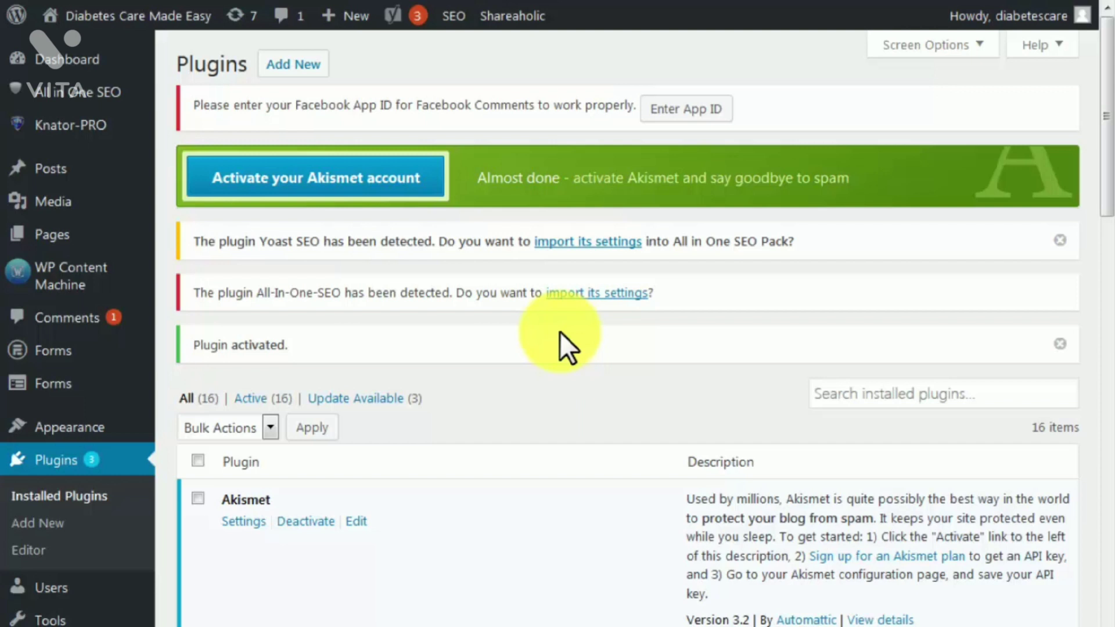
# - Open the Facebook Comments Plugin's settings and review its App ID, moderation, main and display options
pyautogui.scroll(-8, 560, 332)
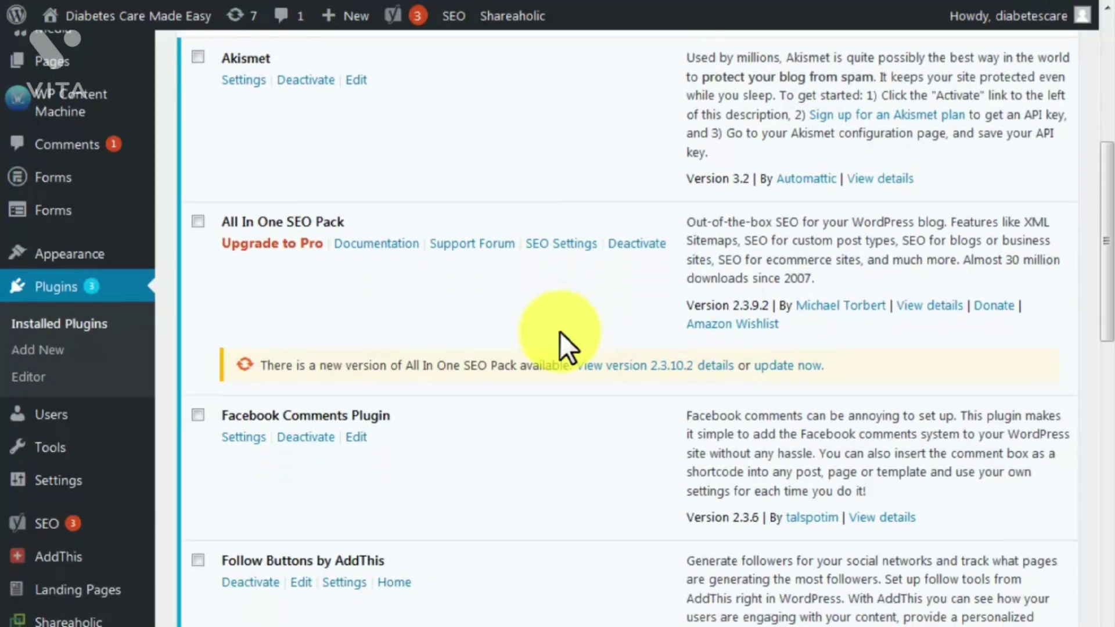
pyautogui.click(240, 439)
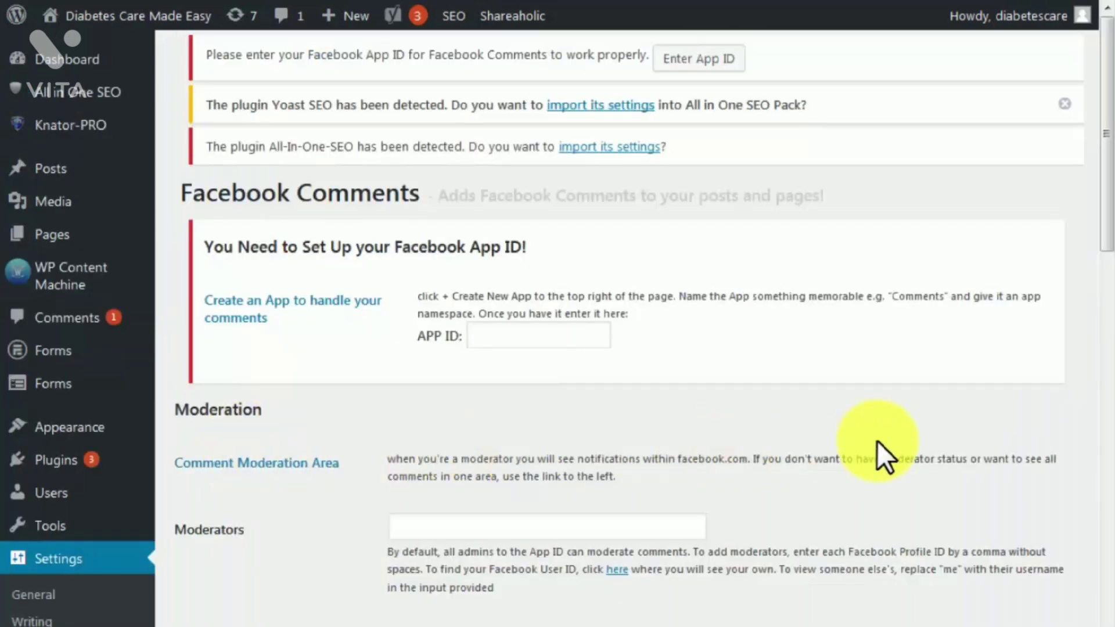
pyautogui.scroll(-8, 877, 441)
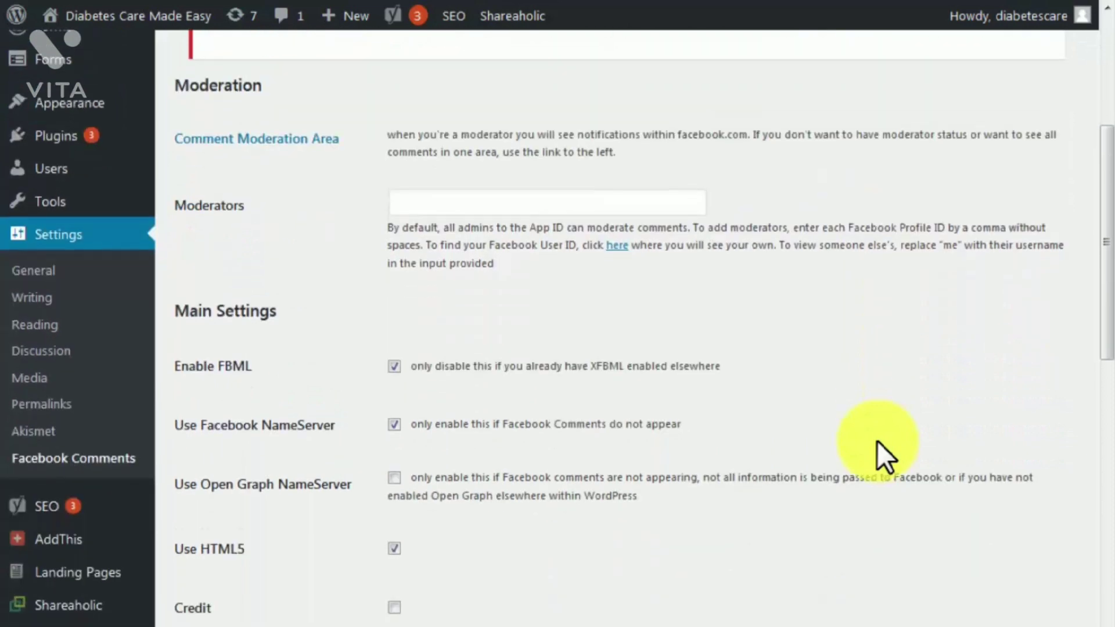
pyautogui.scroll(-6, 877, 441)
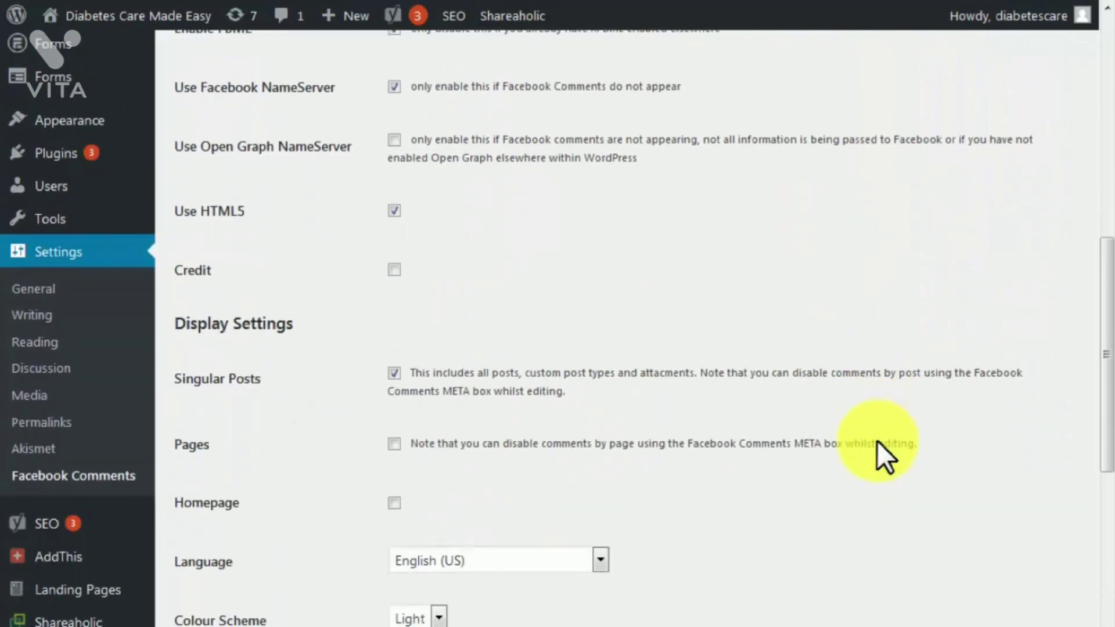
pyautogui.scroll(-4, 877, 441)
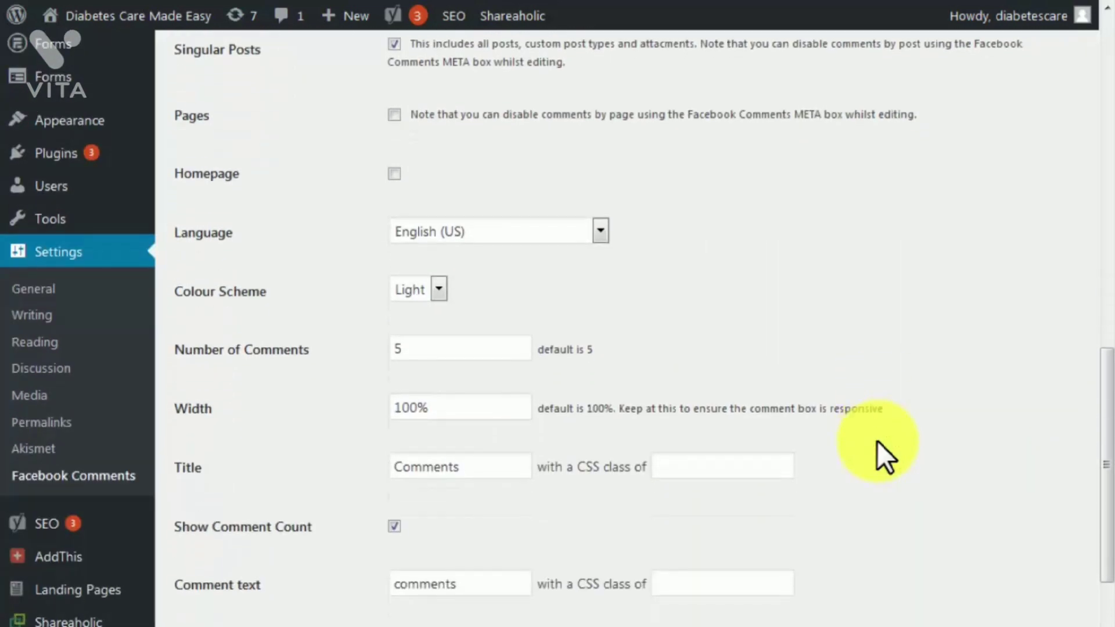